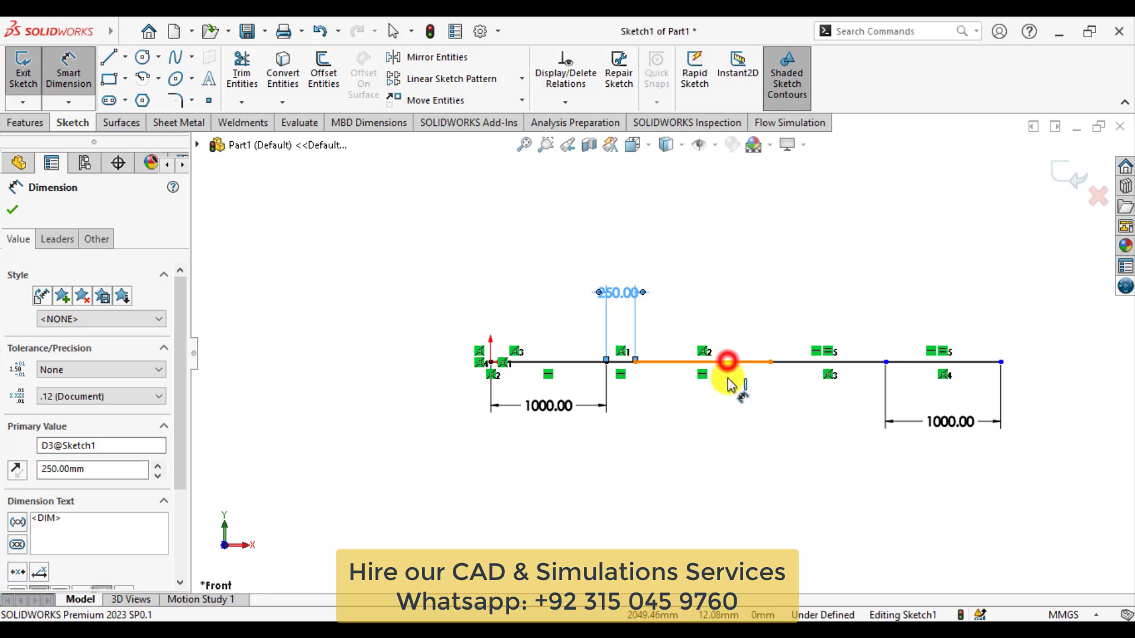
Step: Dimension the third line segment, right after the 250 mm one, to 750 mm and exit the sketch
click(725, 414)
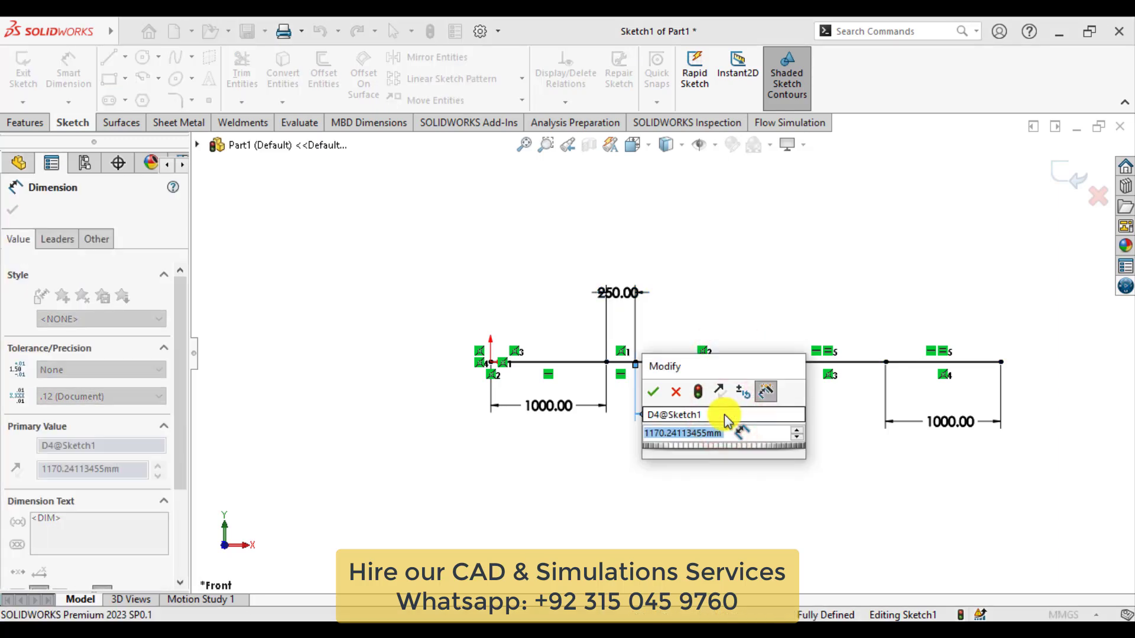
text(1000)
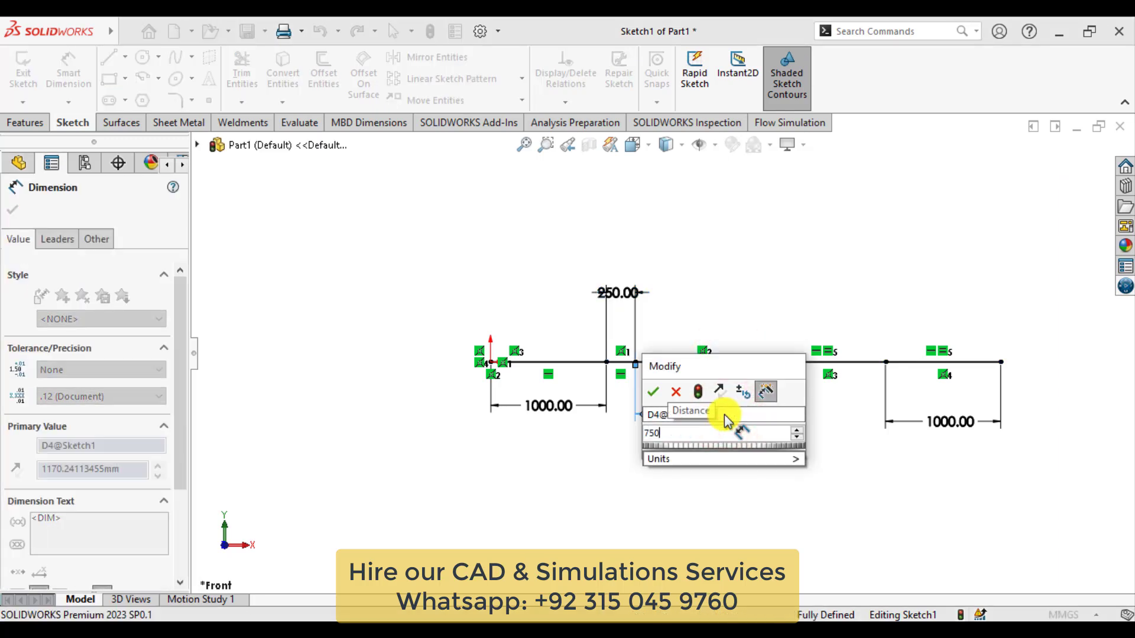
key(Return)
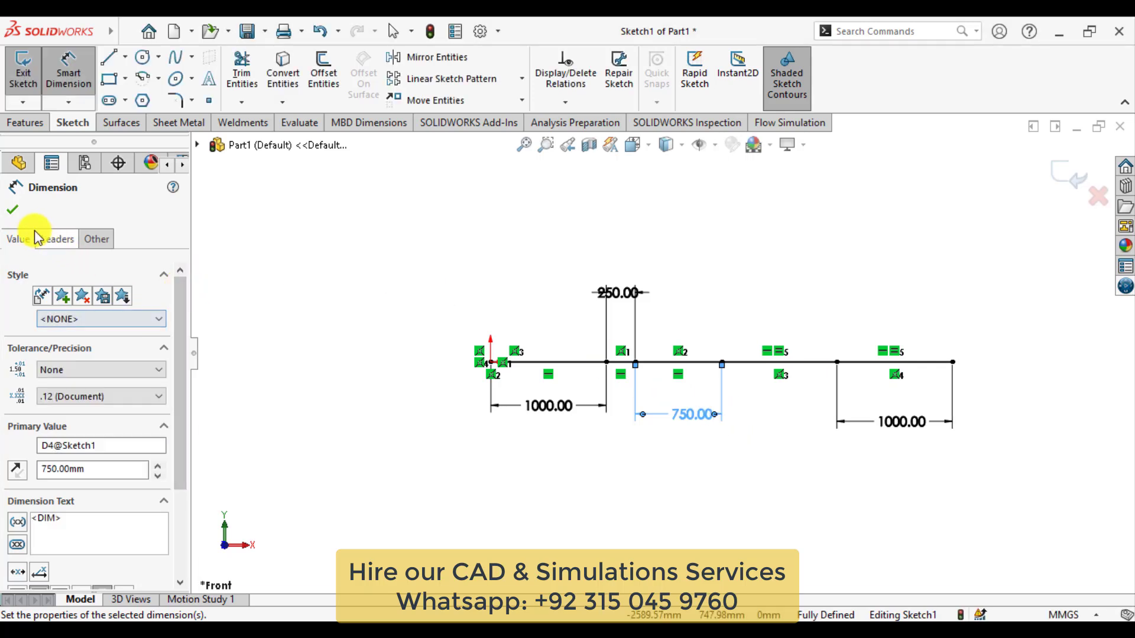
click(13, 207)
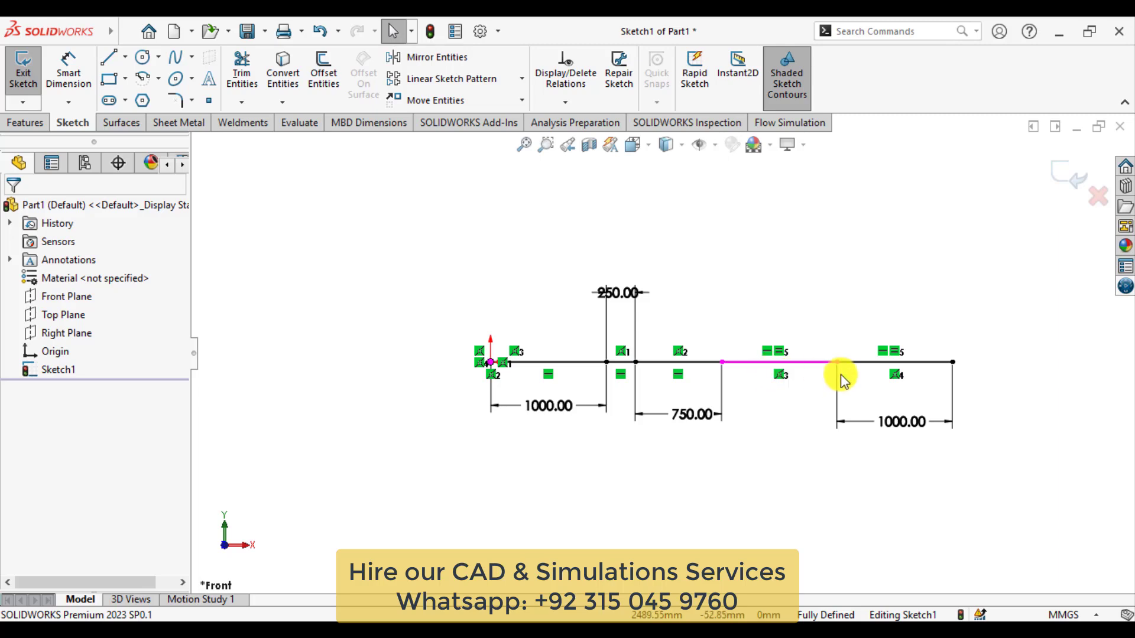
click(1066, 169)
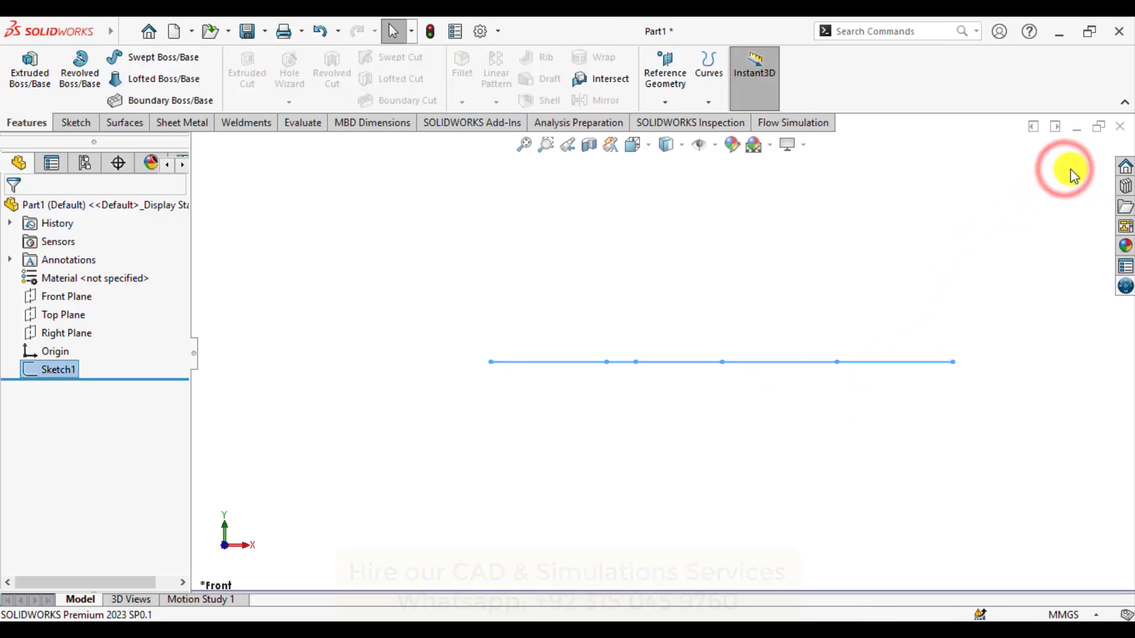
Step: Start a weldment Structural Member with the iso standard, sb beam type and 120 x 12 size
click(248, 123)
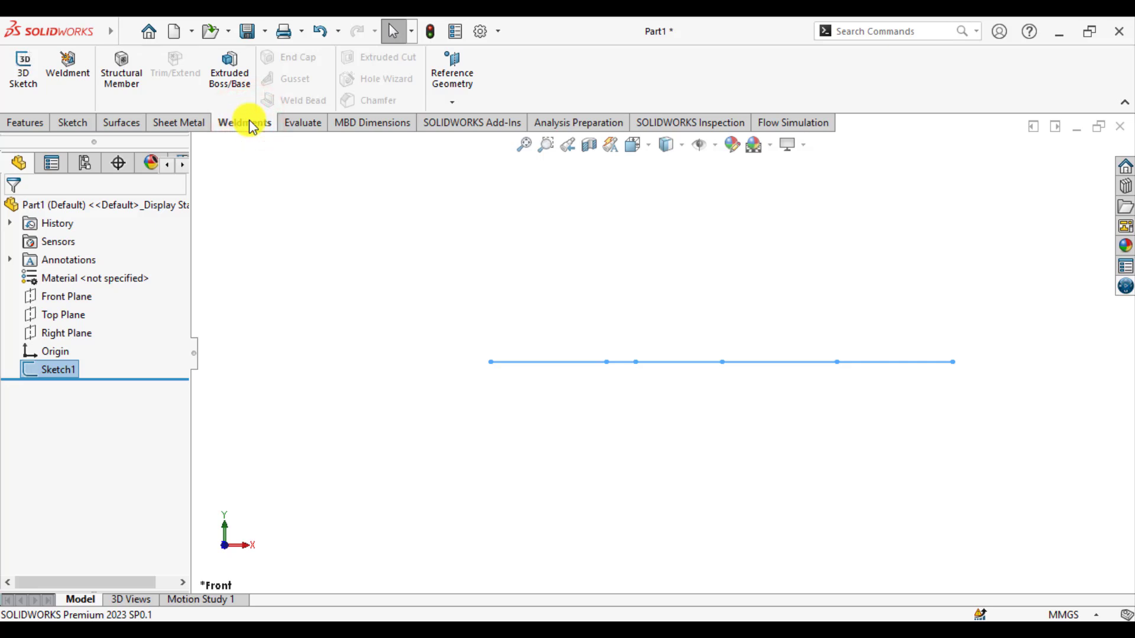
click(120, 72)
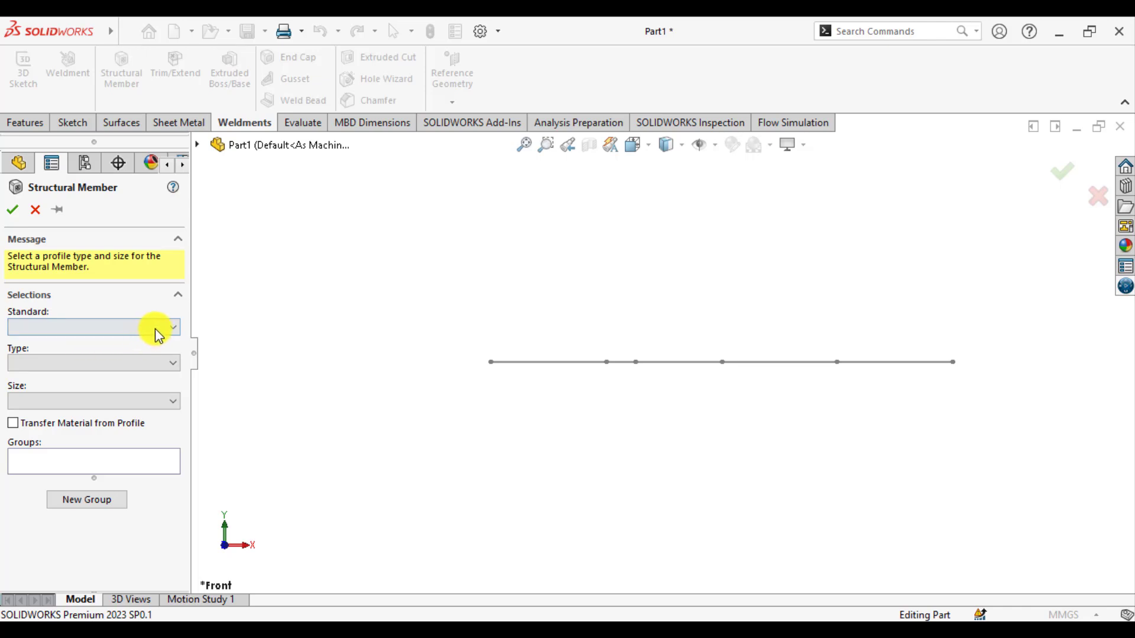
click(158, 331)
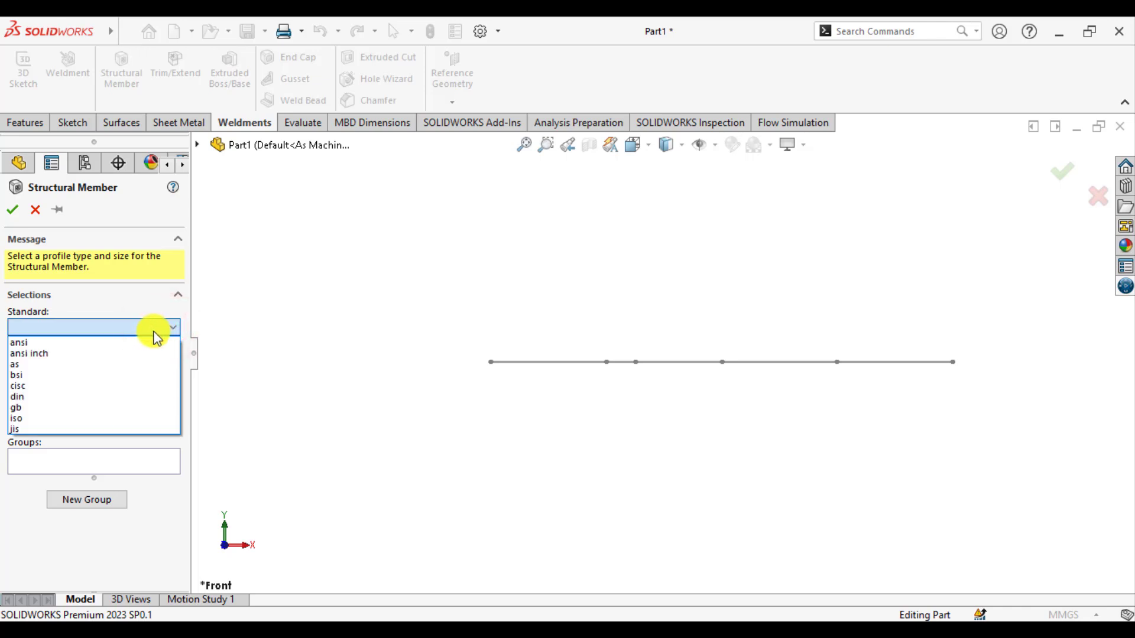
click(47, 419)
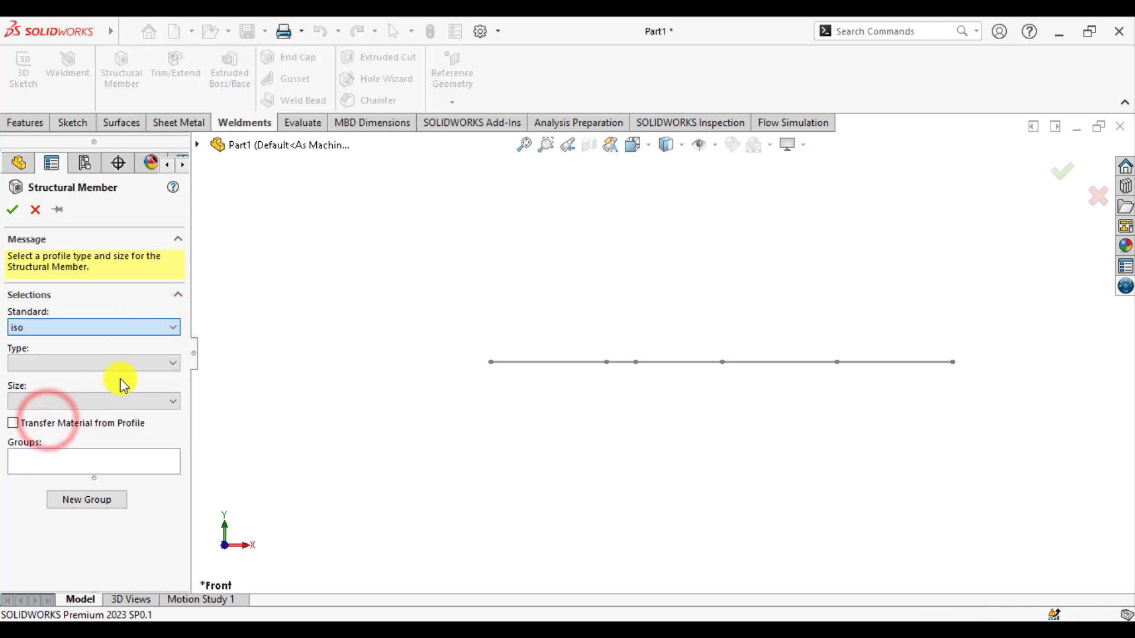
click(159, 361)
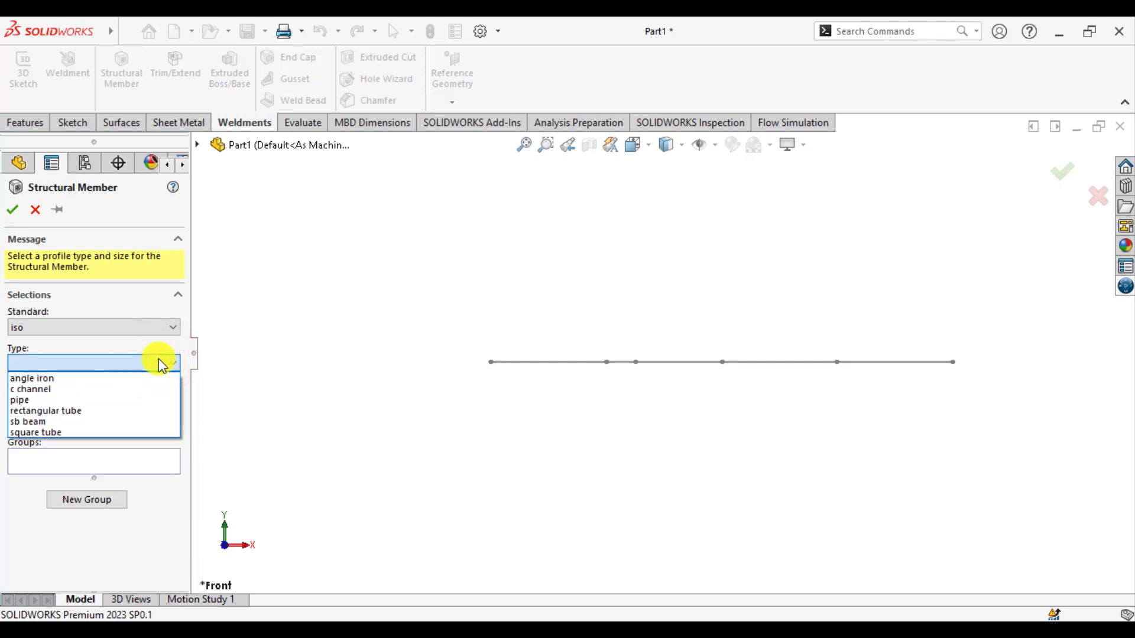
click(62, 422)
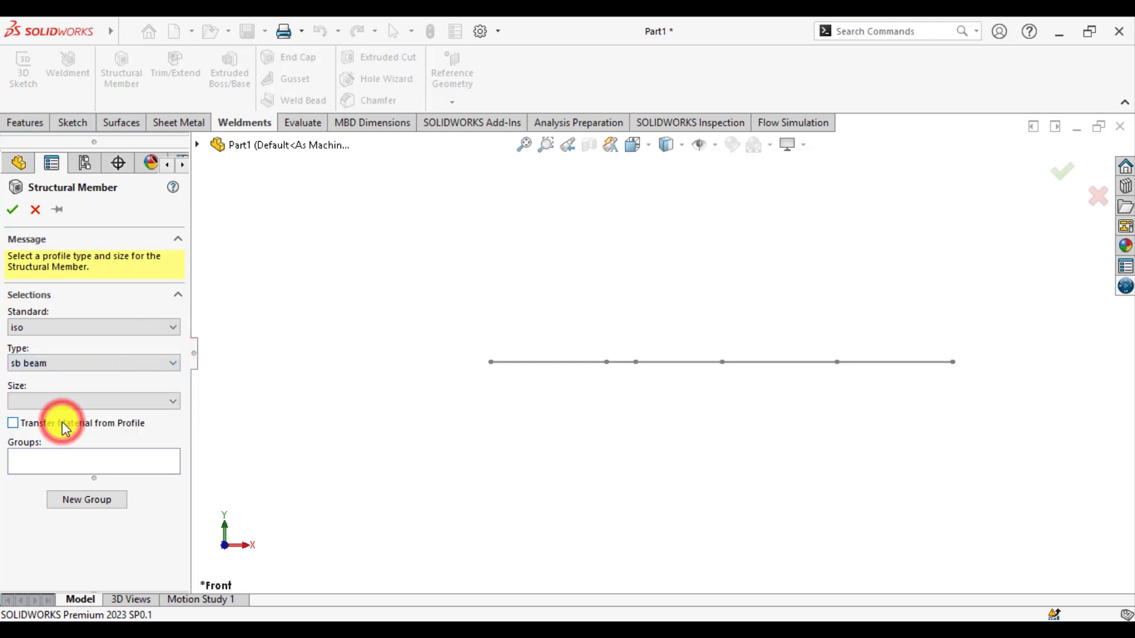
click(158, 402)
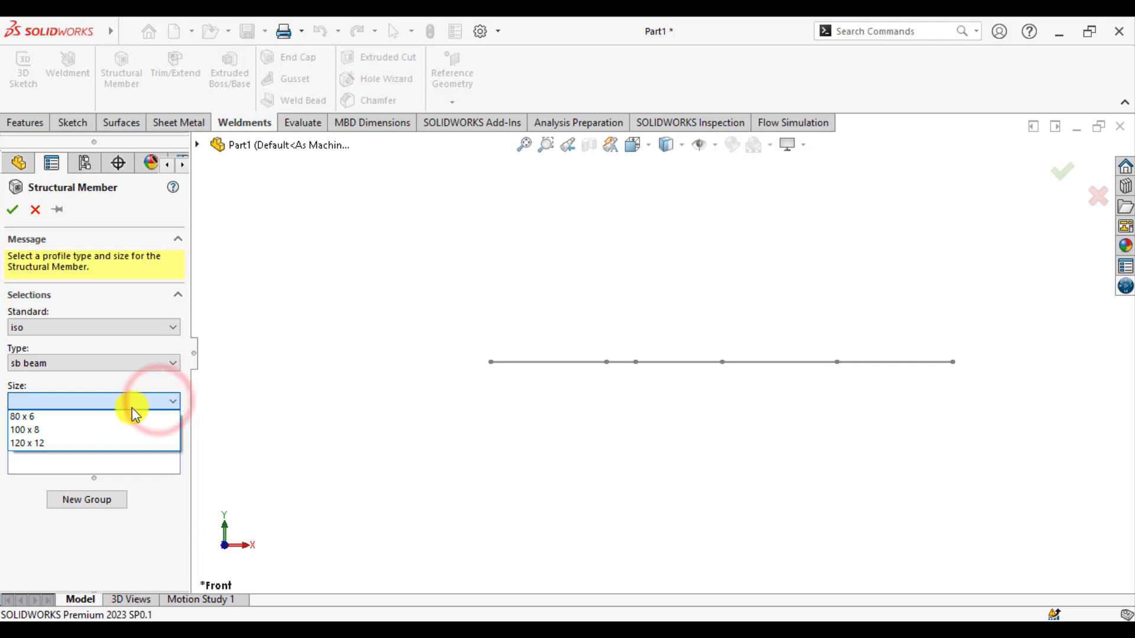
click(49, 443)
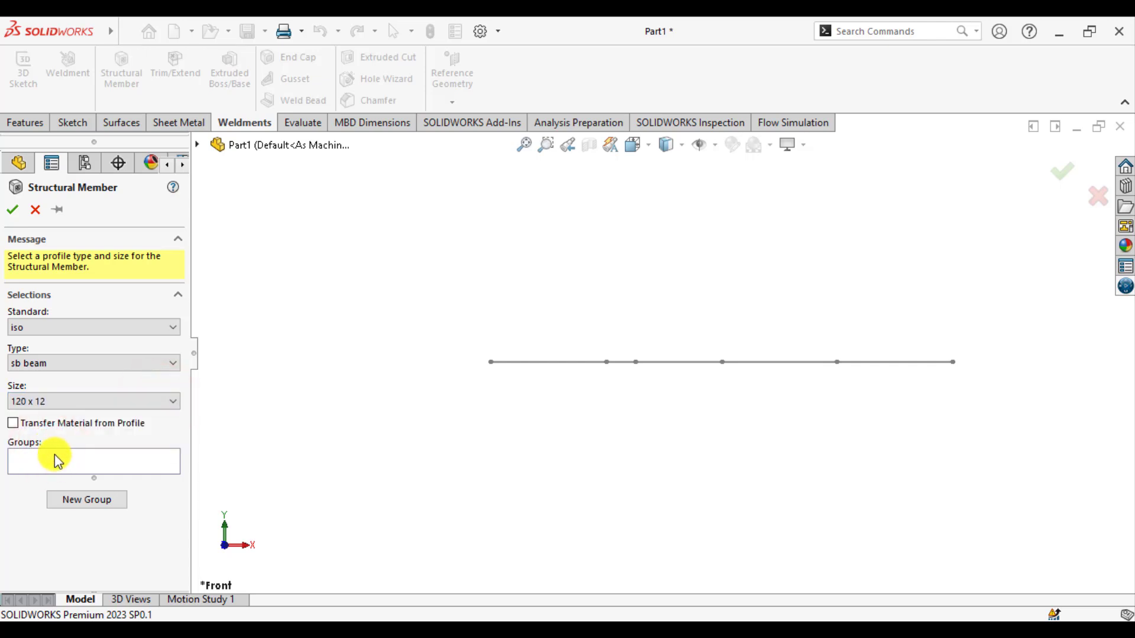
Step: Select all five collinear sketch segments as the path of the structural member group
click(61, 462)
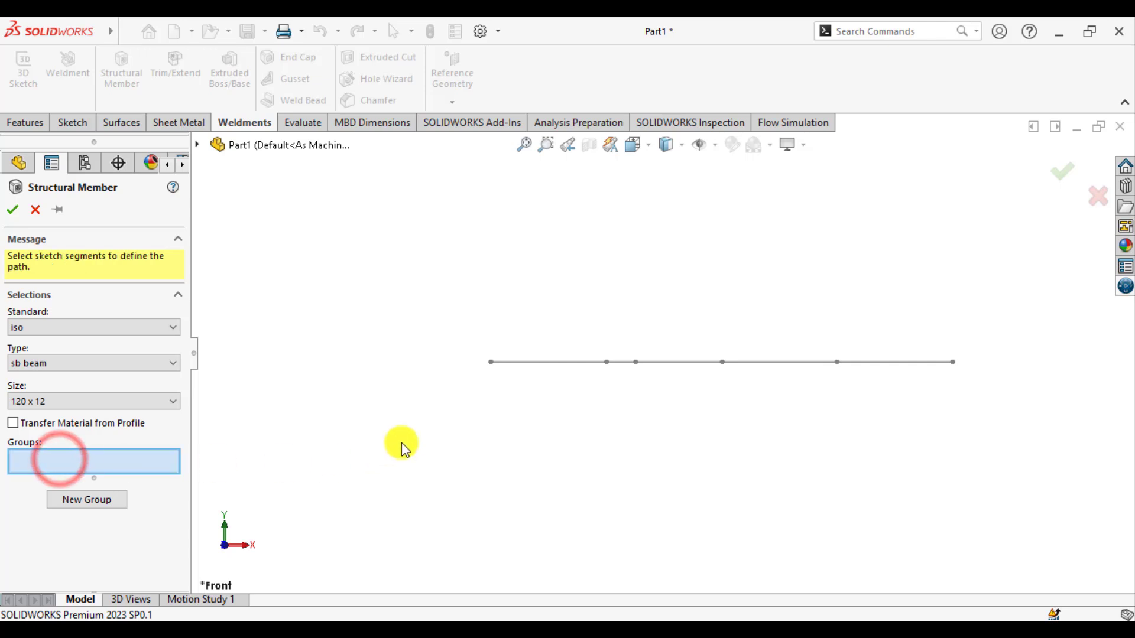
click(537, 362)
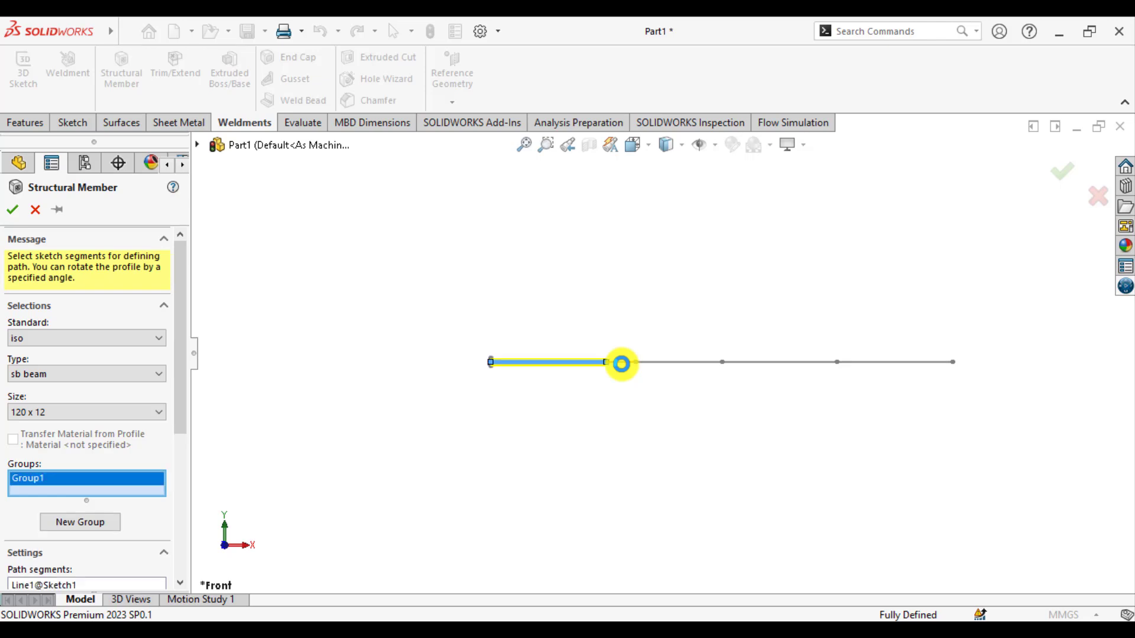
click(620, 363)
click(667, 365)
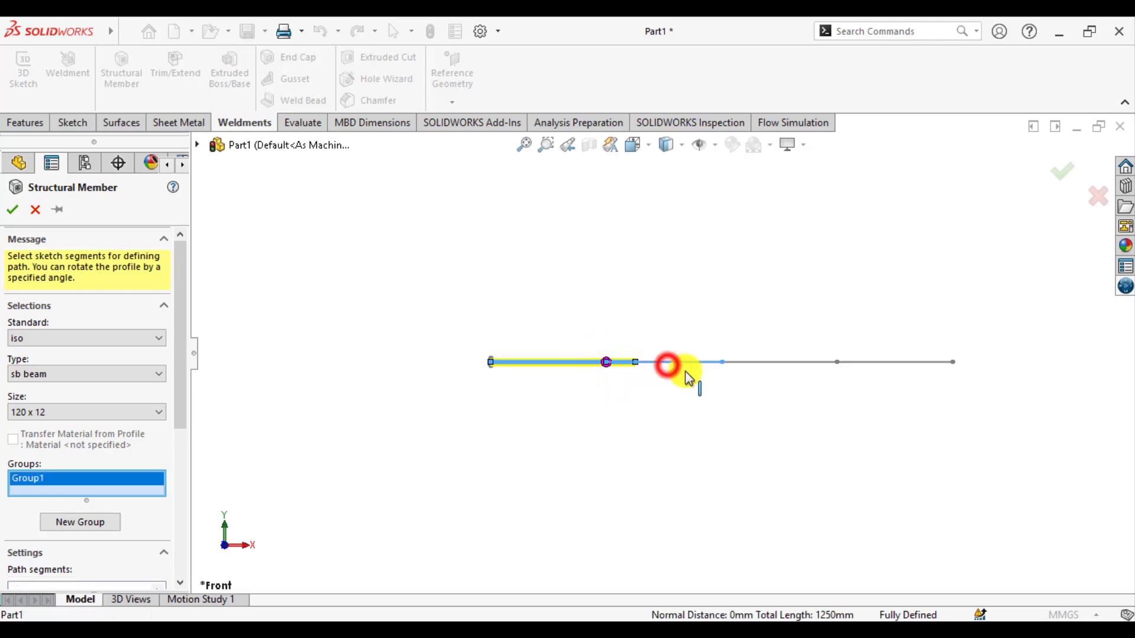
click(752, 363)
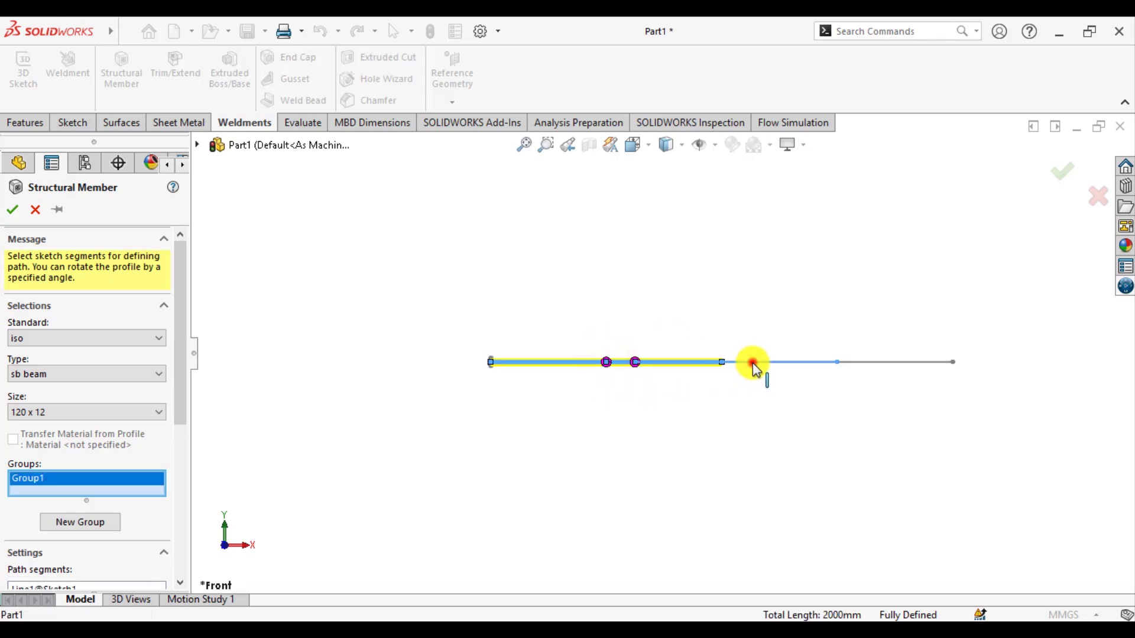
click(873, 363)
Step: Set the beam profile's rotation angle to 90 degrees so its web stands vertical, and create the structural member
scroll(509, 376, down, 3)
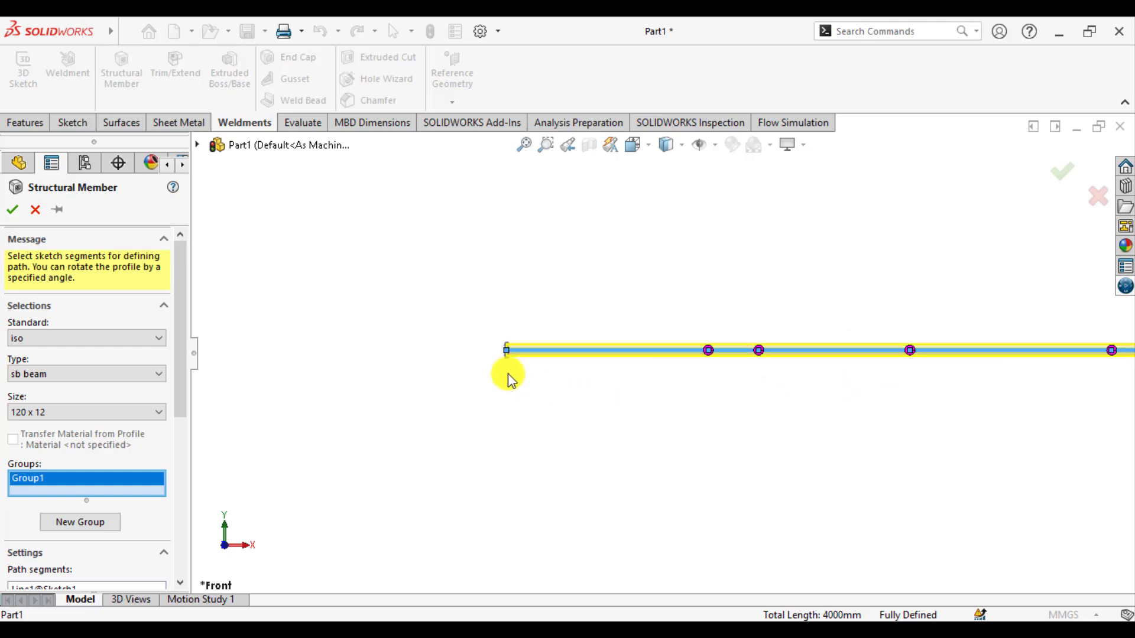
middle_drag(509, 373, 765, 399)
scroll(793, 410, down, 6)
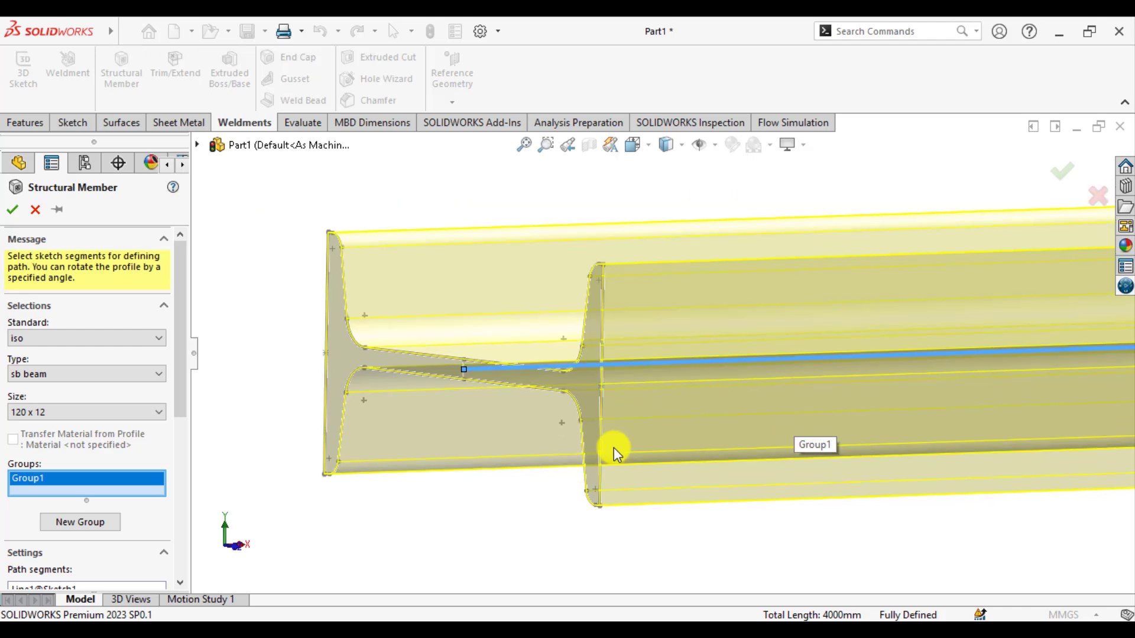
scroll(613, 448, up, 1)
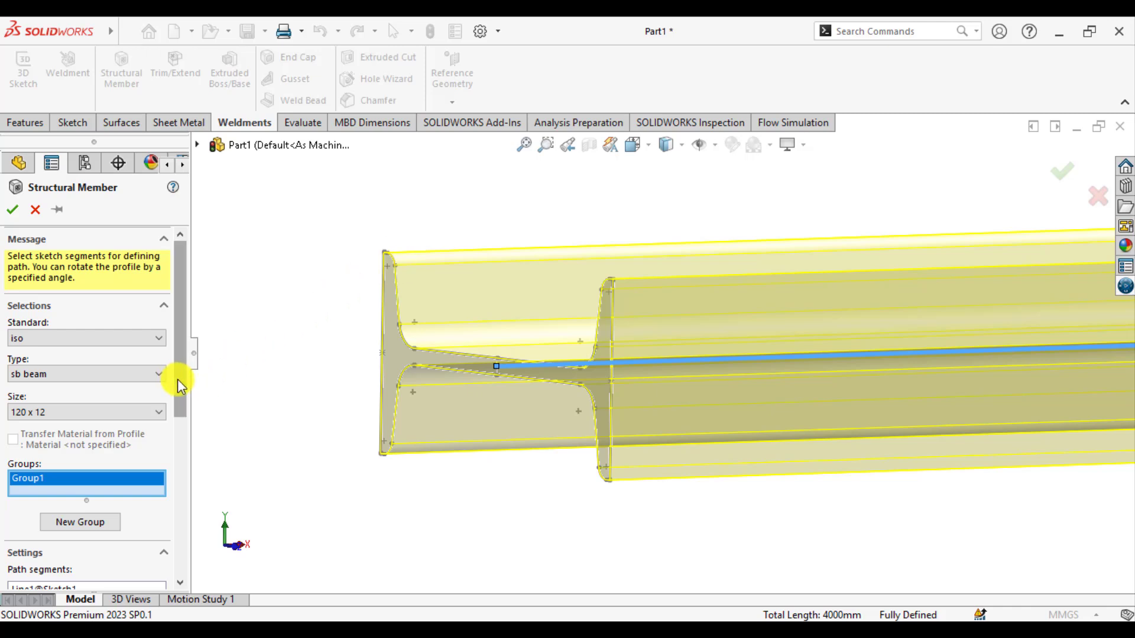
drag(178, 379, 198, 576)
click(63, 542)
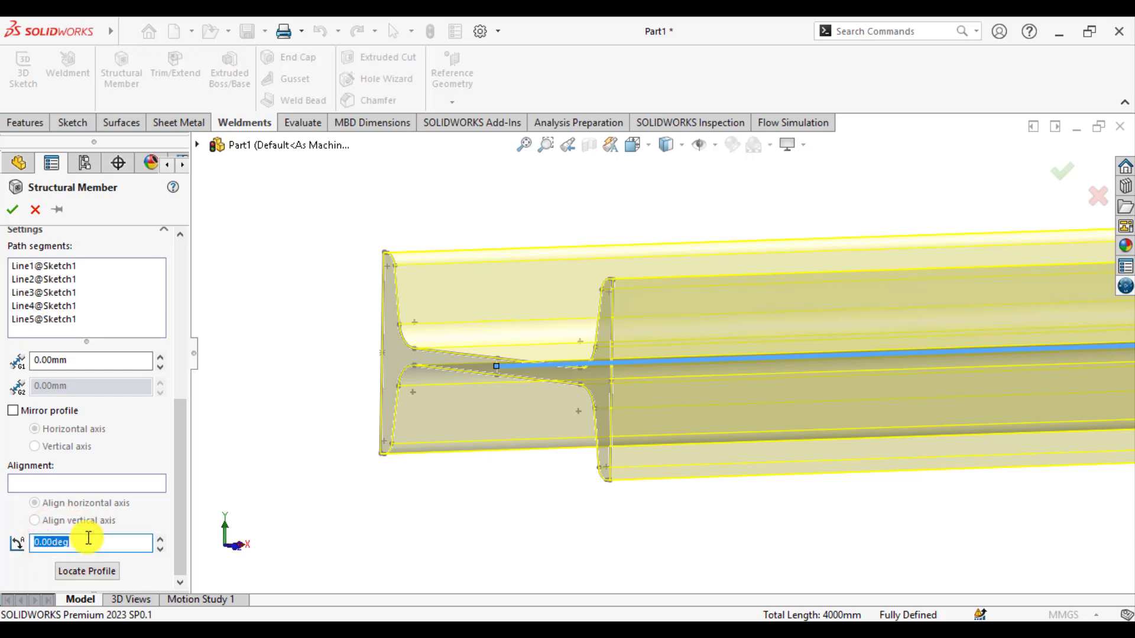
key(Return)
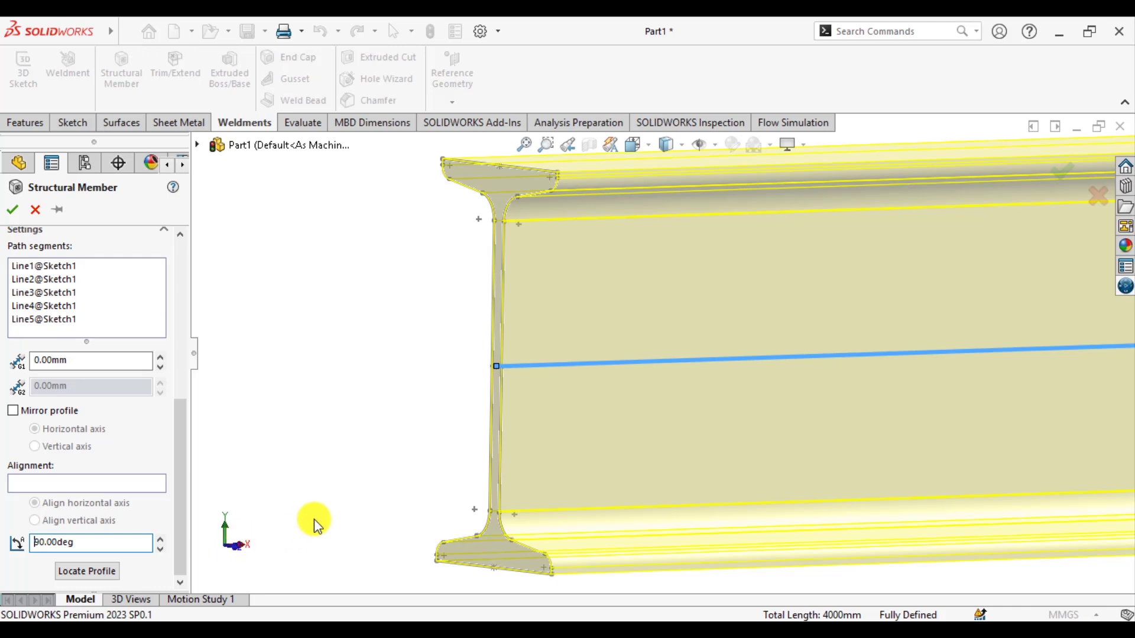
click(11, 210)
Step: Hide the sketch line and all other reference item types in the graphics view of the beam
scroll(319, 331, up, 3)
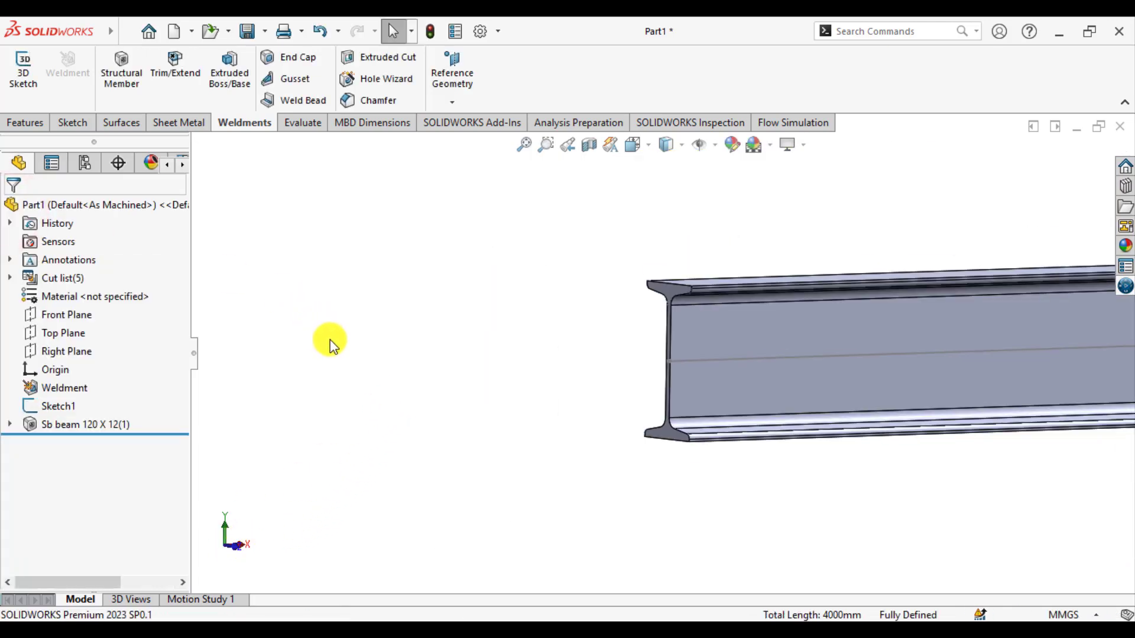
scroll(328, 349, up, 3)
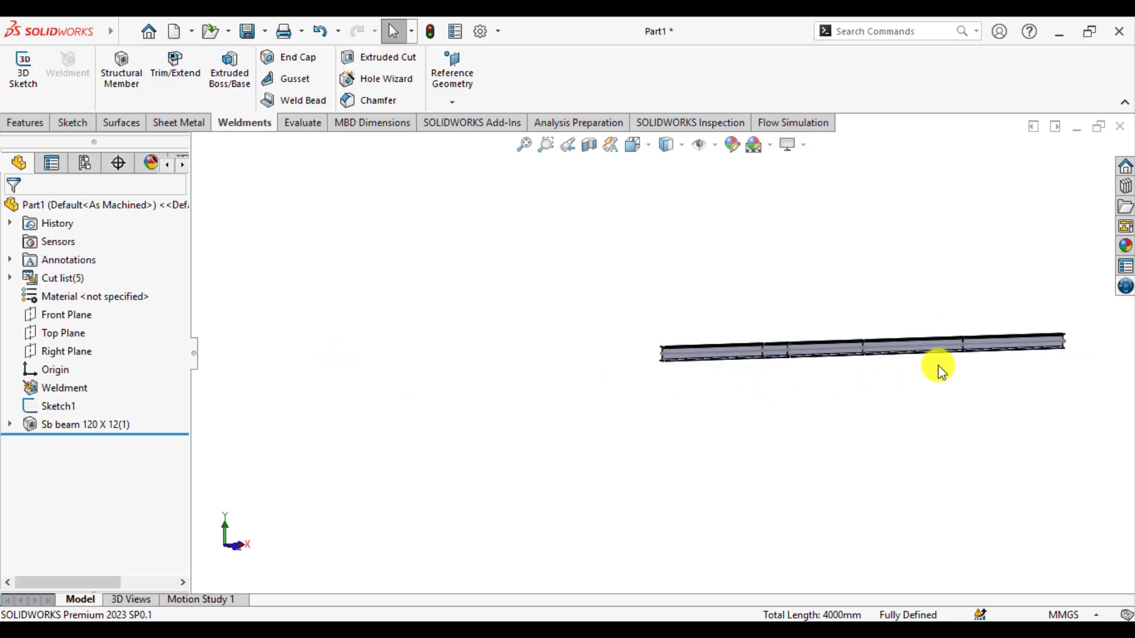
scroll(1008, 352, down, 2)
click(699, 144)
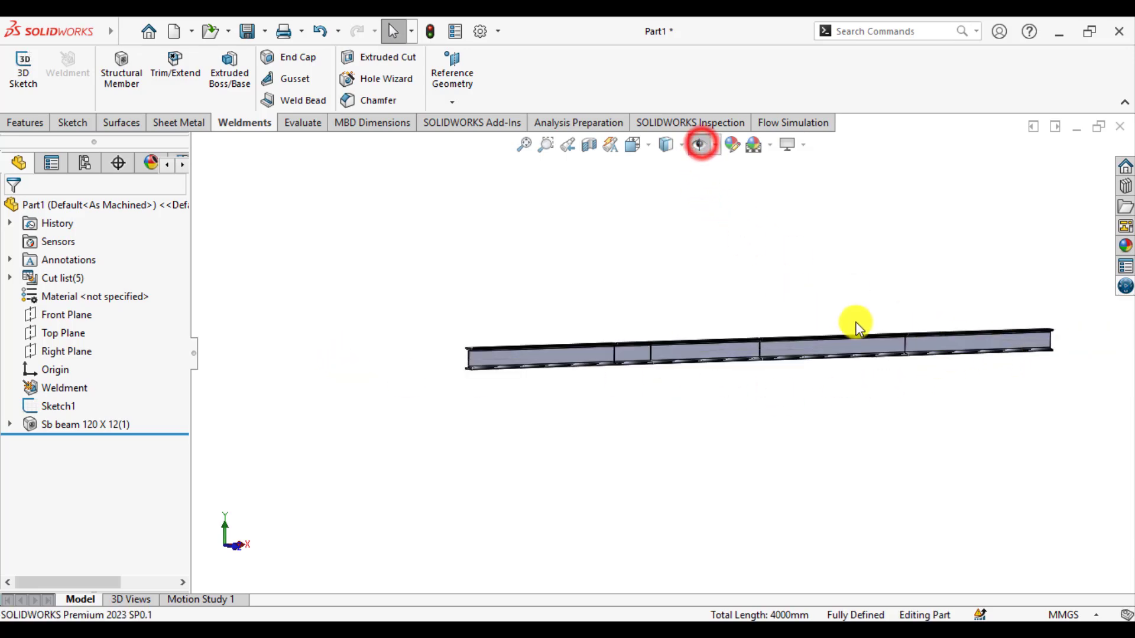
scroll(884, 317, down, 2)
middle_drag(885, 318, 747, 317)
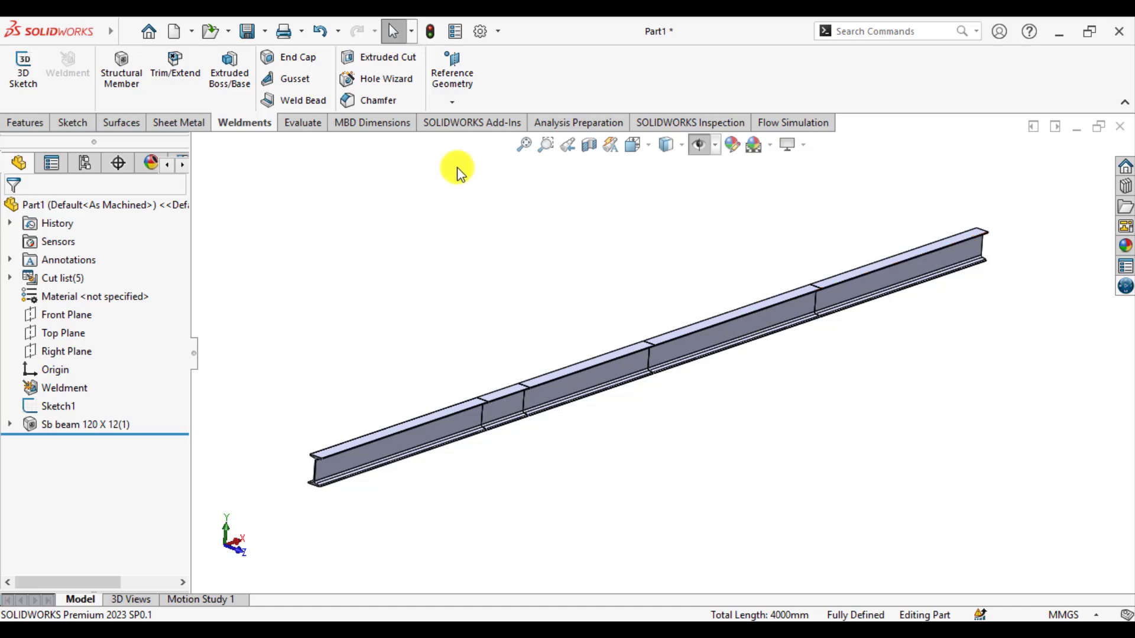
Step: Load the SOLIDWORKS Simulation Premium add-in
click(465, 122)
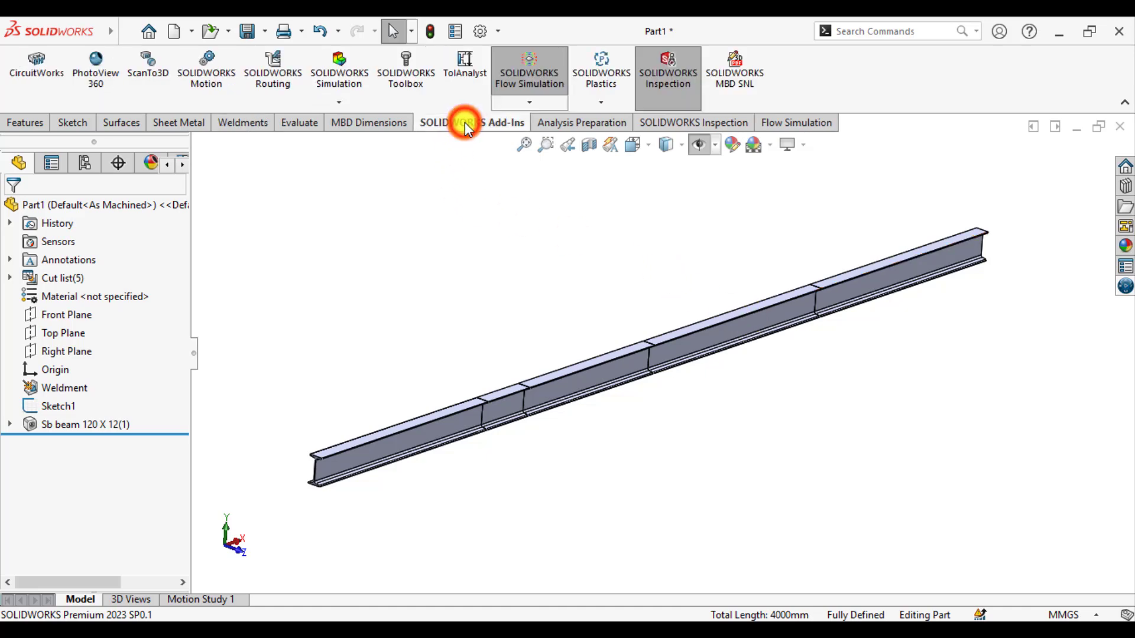
click(341, 103)
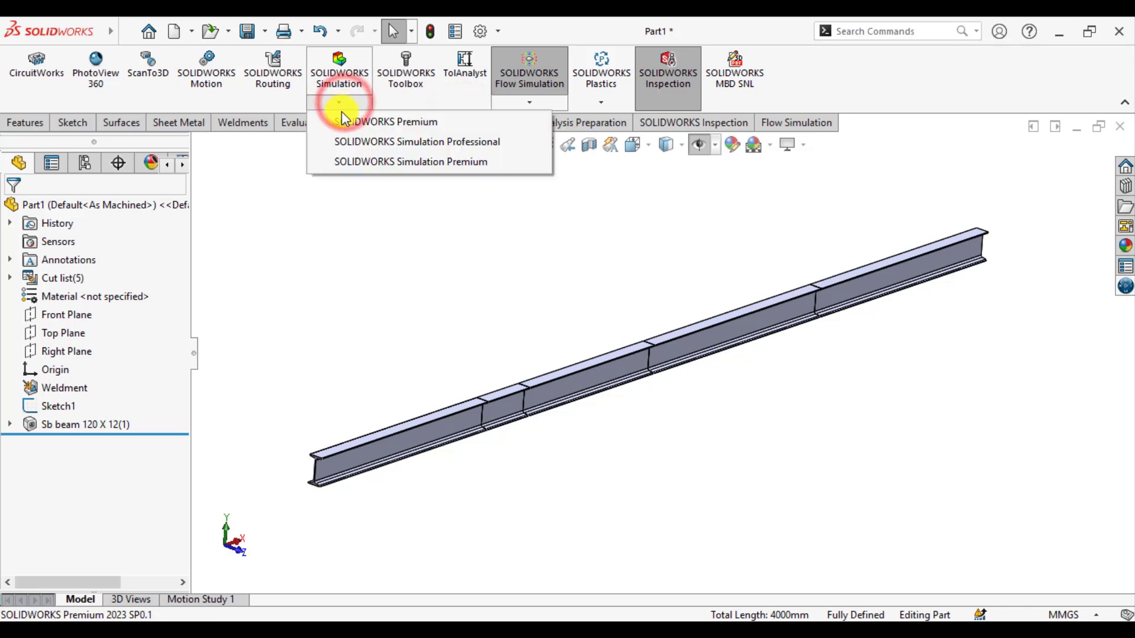
click(379, 163)
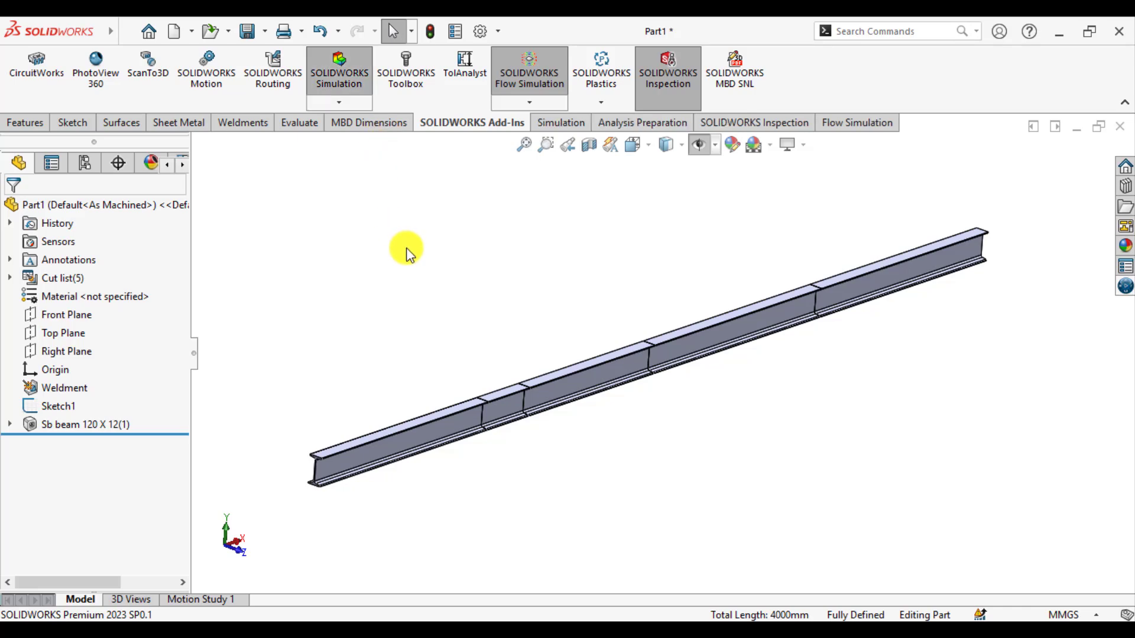
Step: Create a new static simulation study for the beam without 2D simplification
click(542, 126)
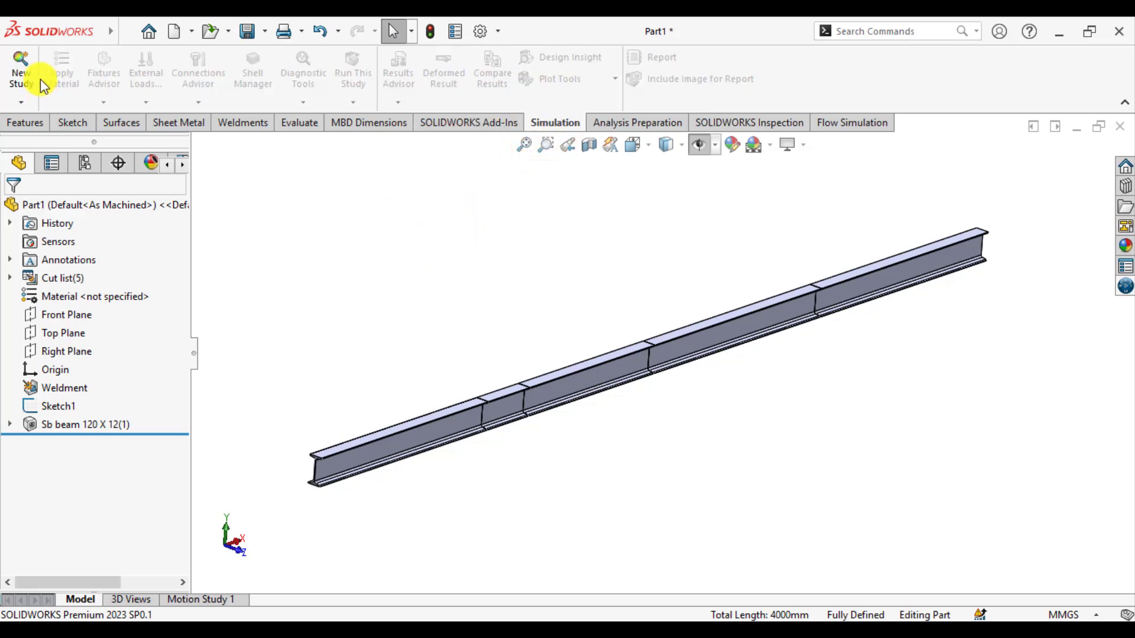
click(17, 73)
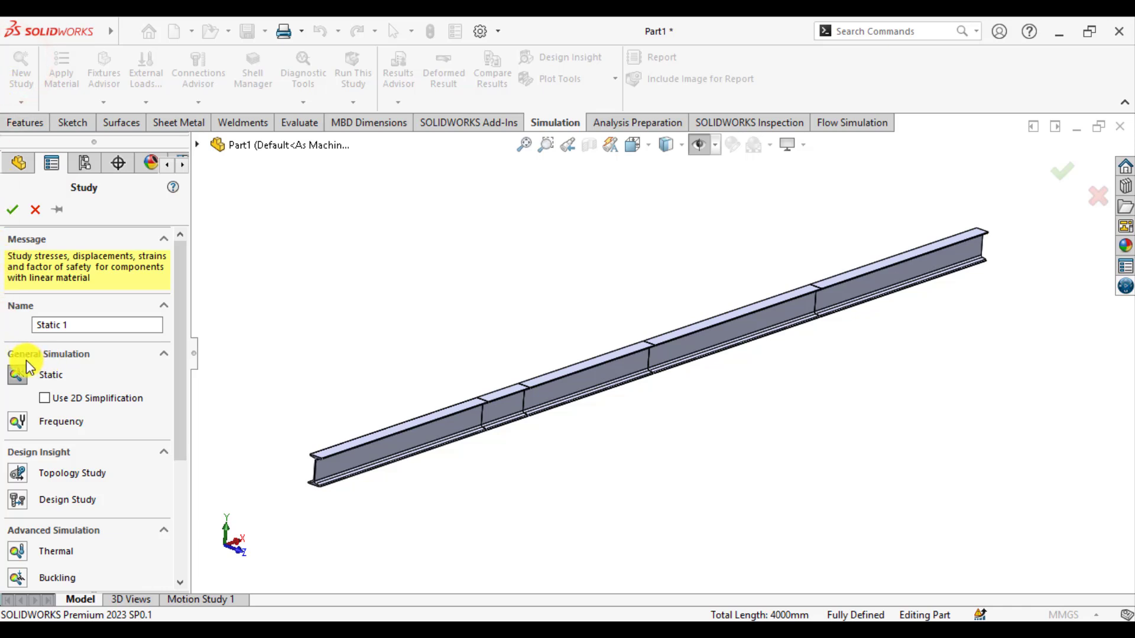
click(13, 211)
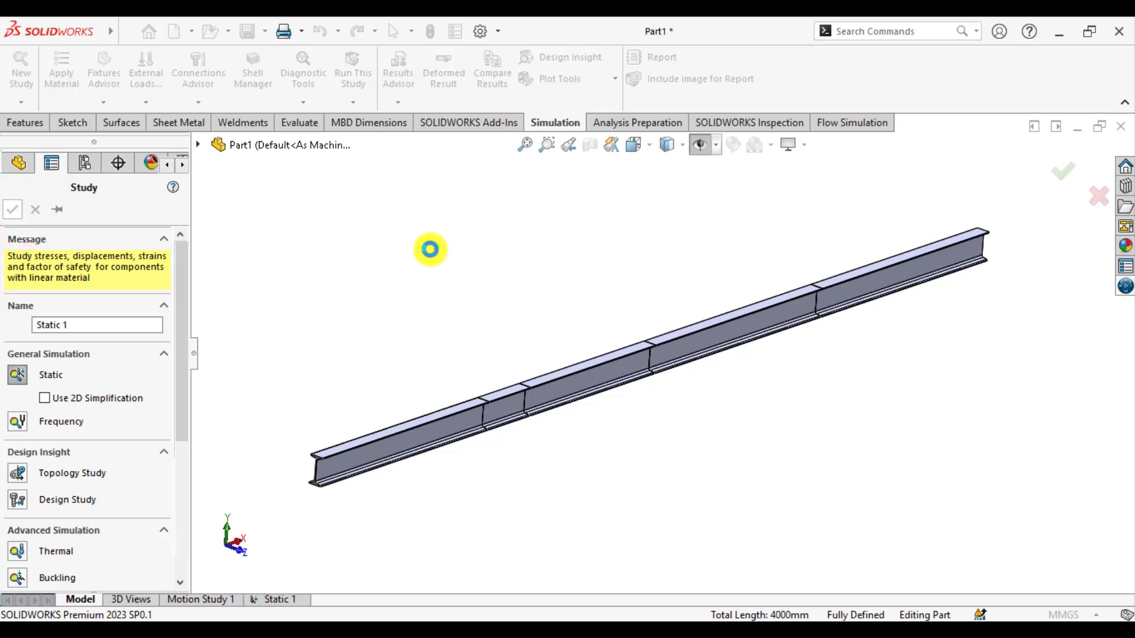
click(429, 249)
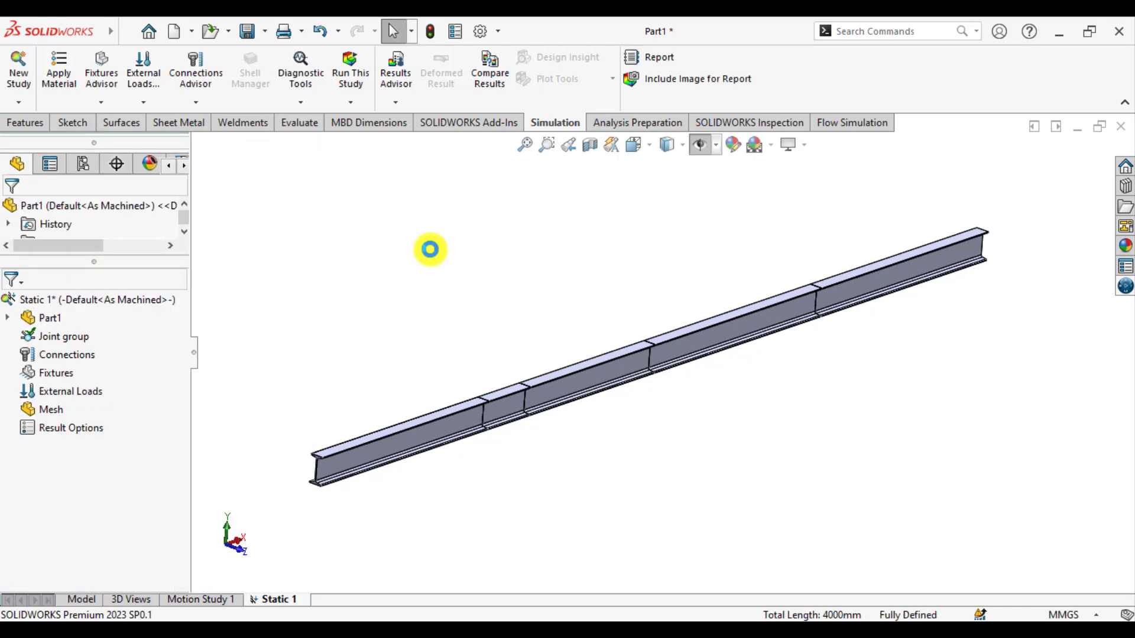
Step: Apply a favorite material to all beam bodies of the part in the static study
right_click(45, 319)
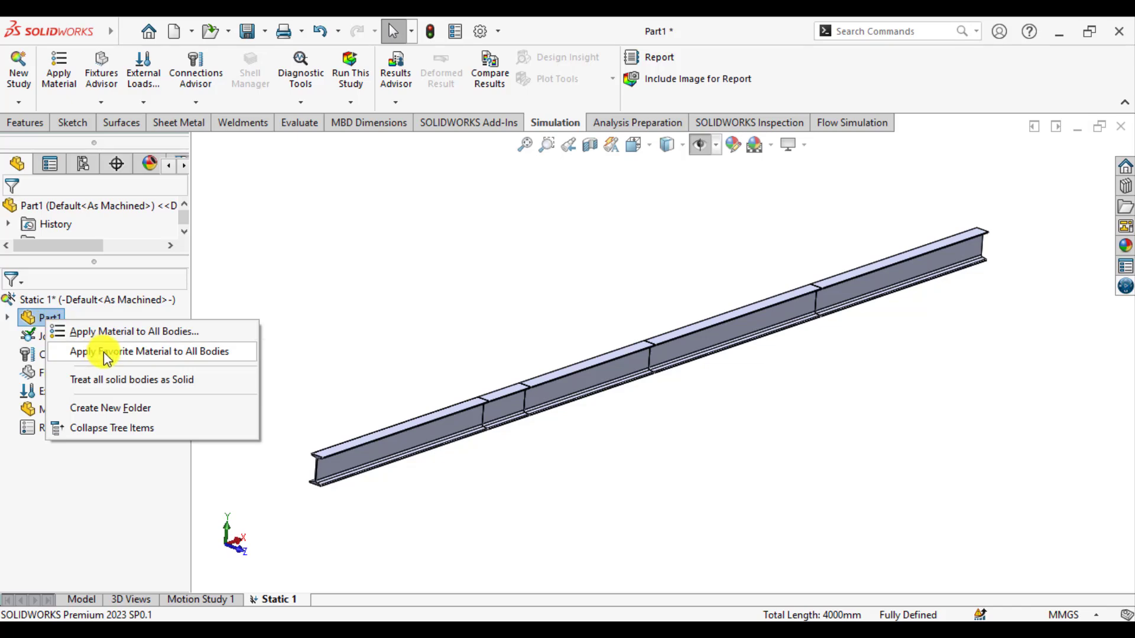
mouse_move(142, 355)
click(308, 354)
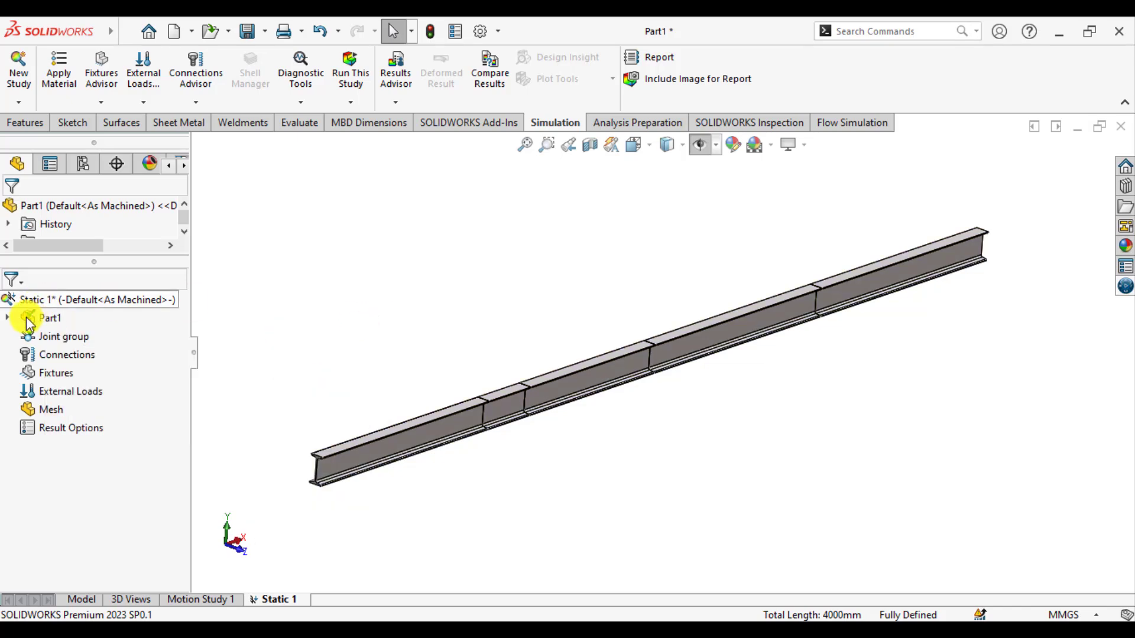
Step: Examine the beam type and end connection settings of the leftmost beam segment in the study's cut list
click(7, 318)
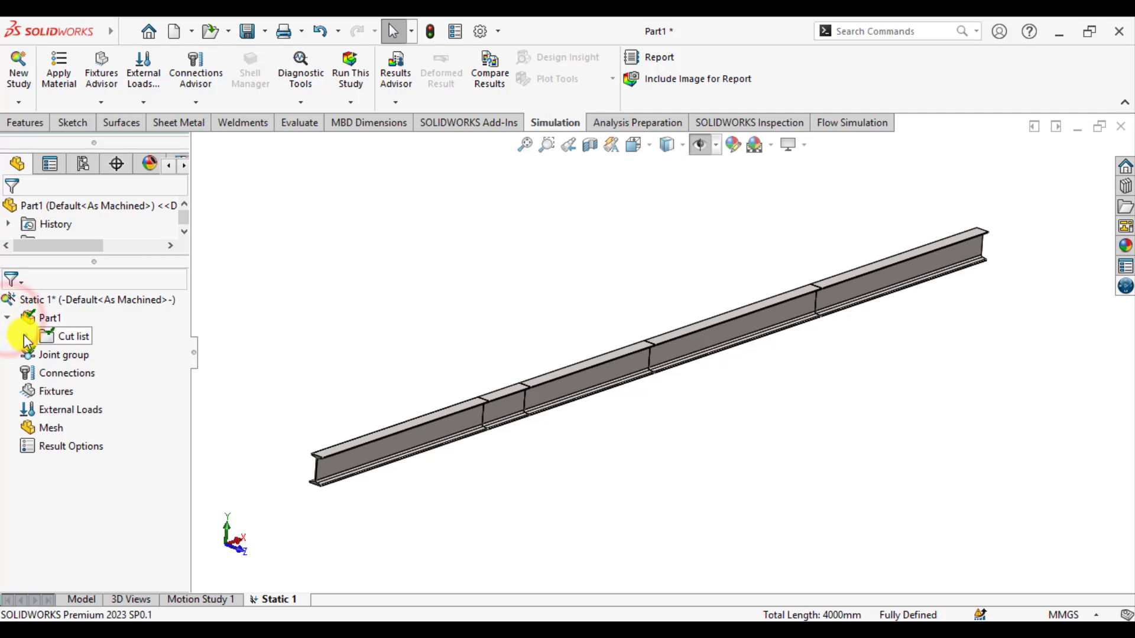
click(26, 336)
click(46, 354)
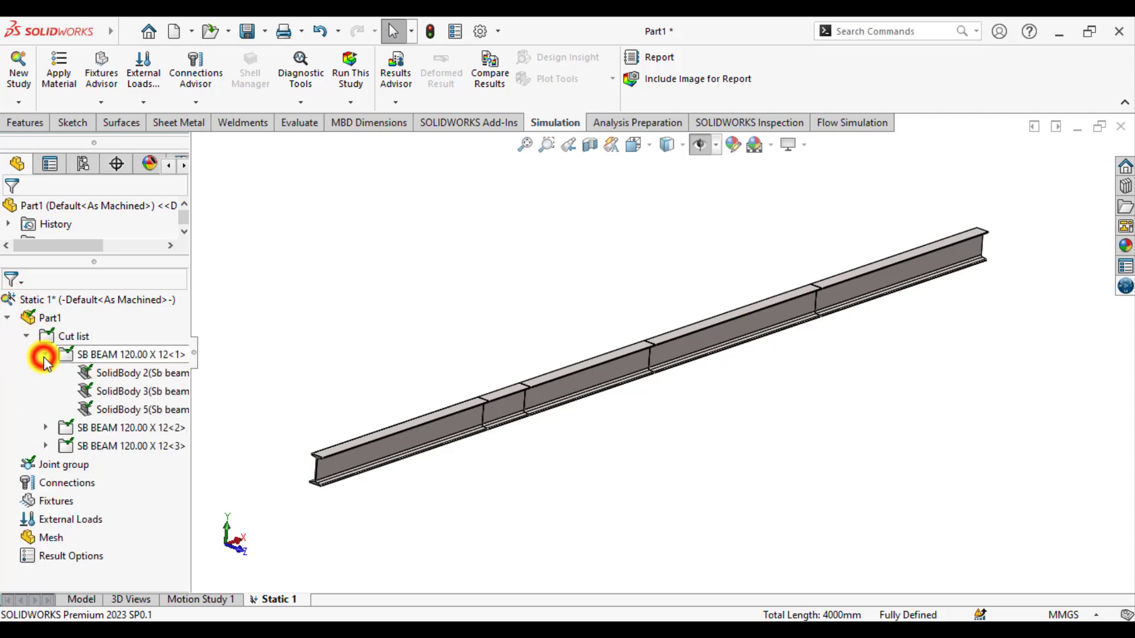
right_click(112, 372)
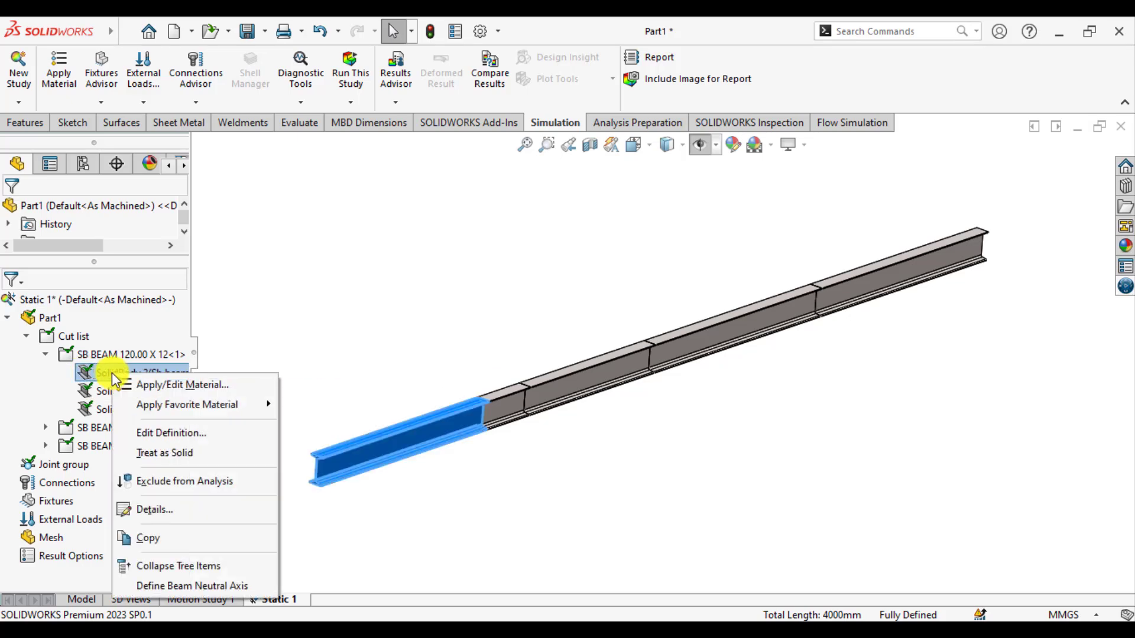
click(147, 433)
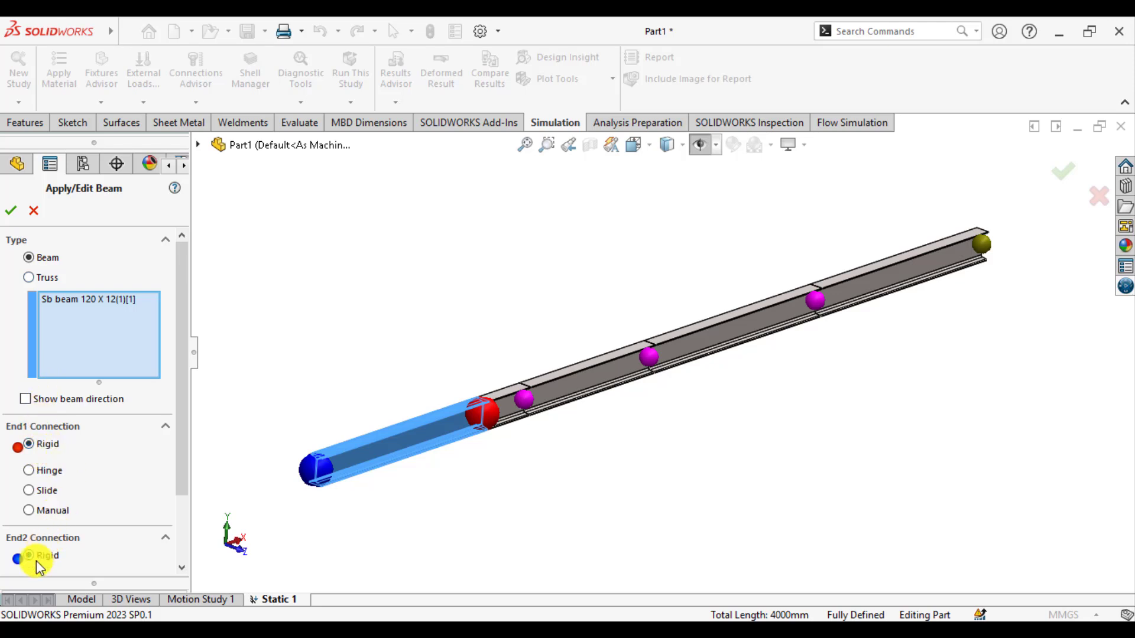
click(11, 210)
click(370, 280)
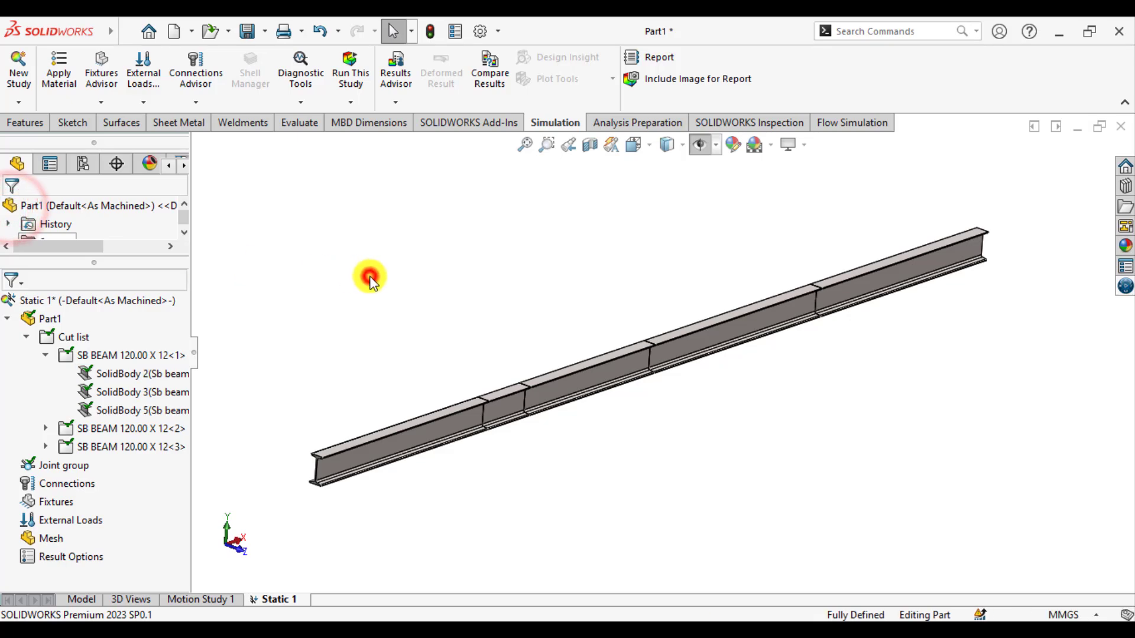
Step: Inspect the bodies in the remaining two cut-list groups, highlight the short beam segment, and collapse the cut list
click(46, 429)
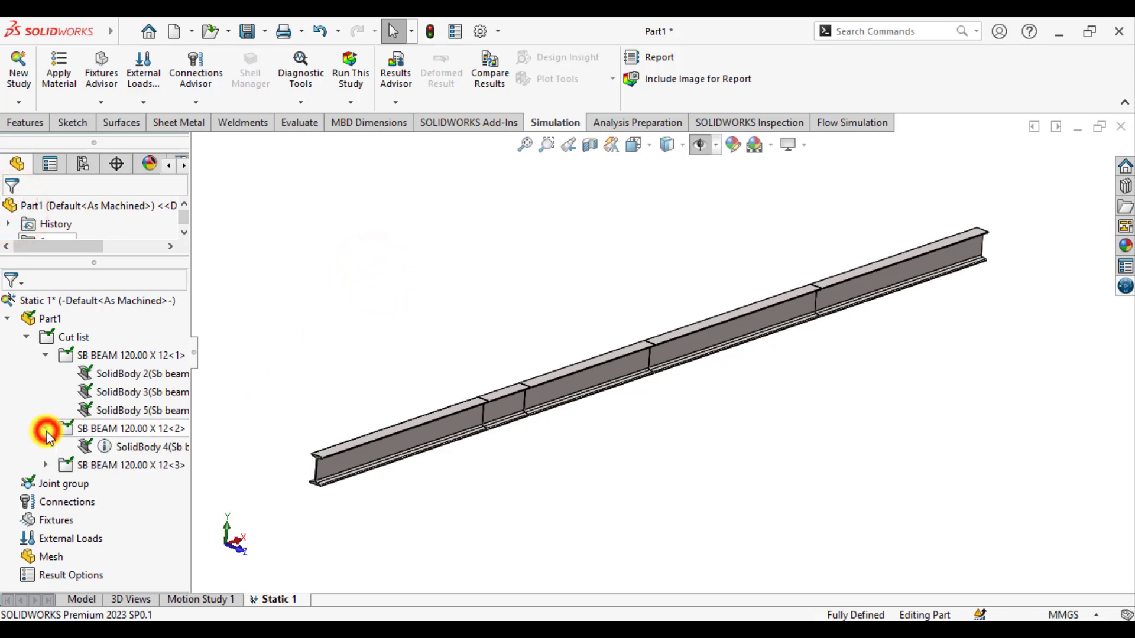
click(46, 466)
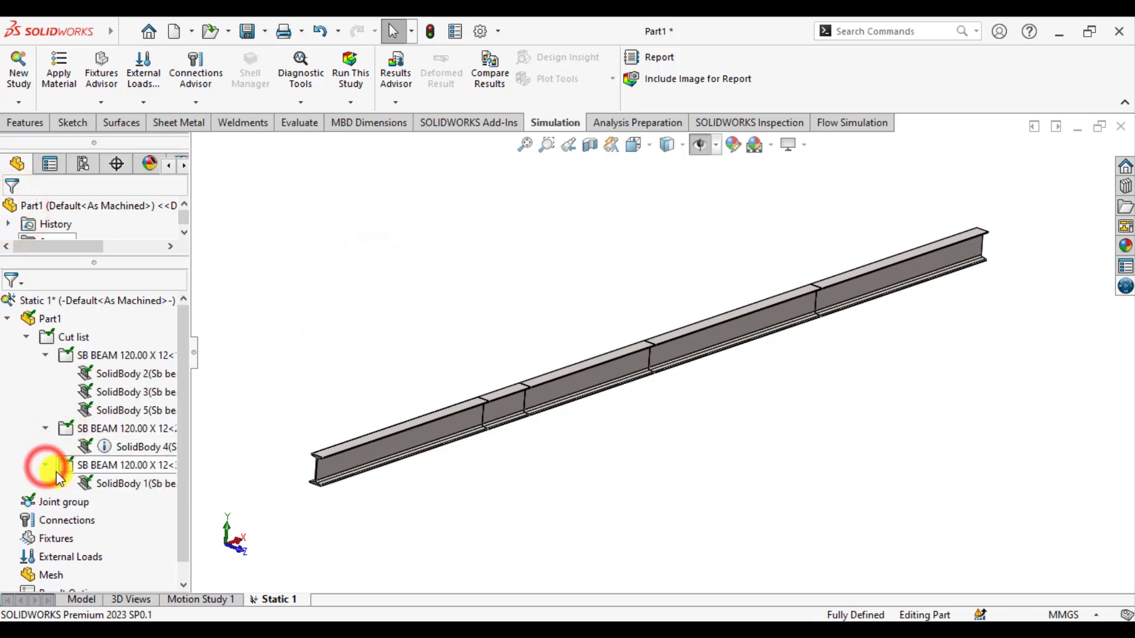
click(129, 447)
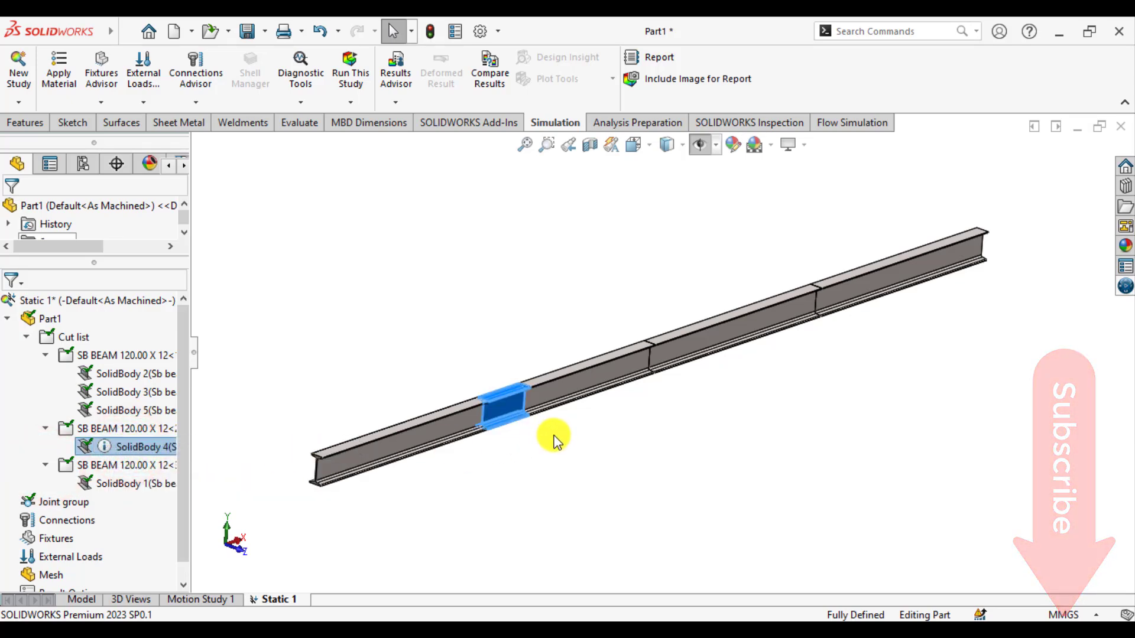
click(444, 318)
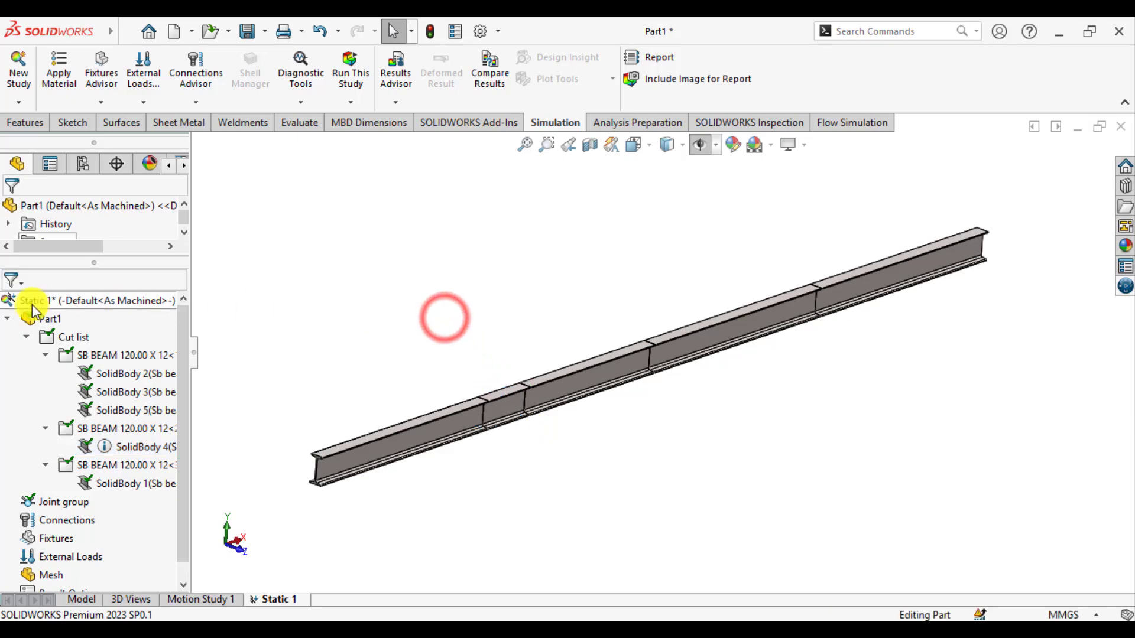
click(27, 337)
click(364, 321)
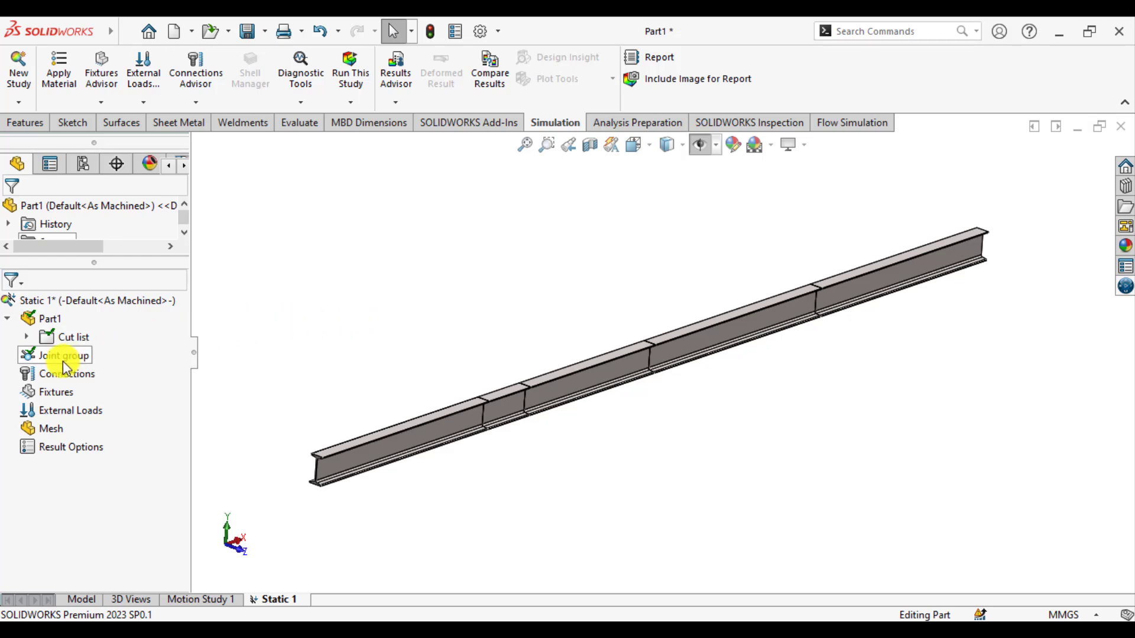
Step: Define an Immovable (No translation) fixture on the joint at the beam's left end and the joint 1 m before its right end
right_click(53, 393)
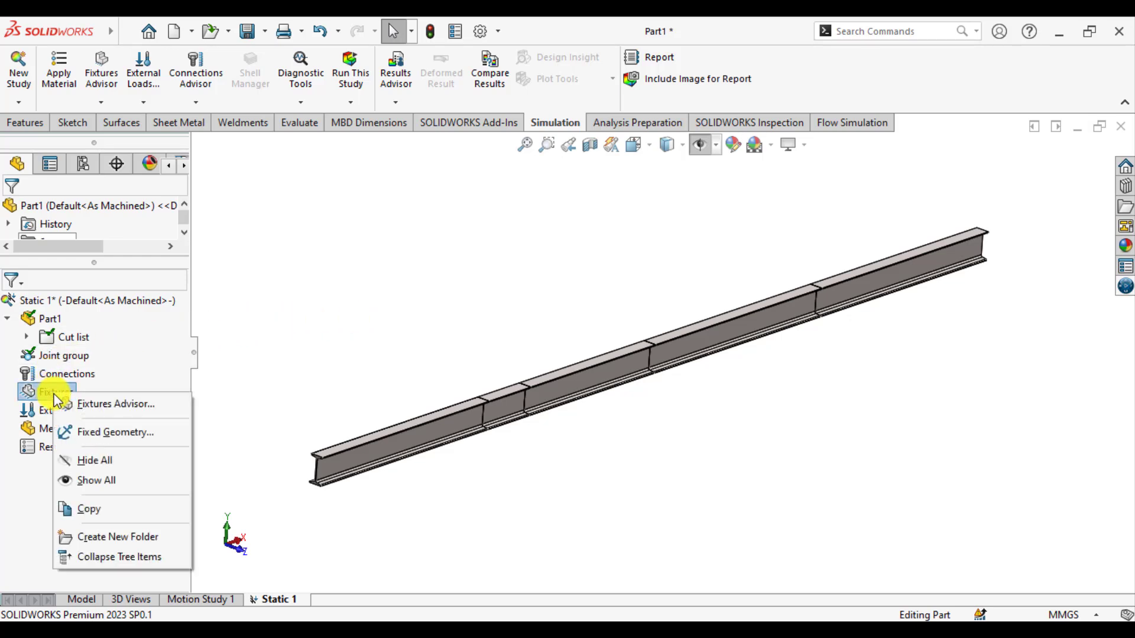
click(91, 432)
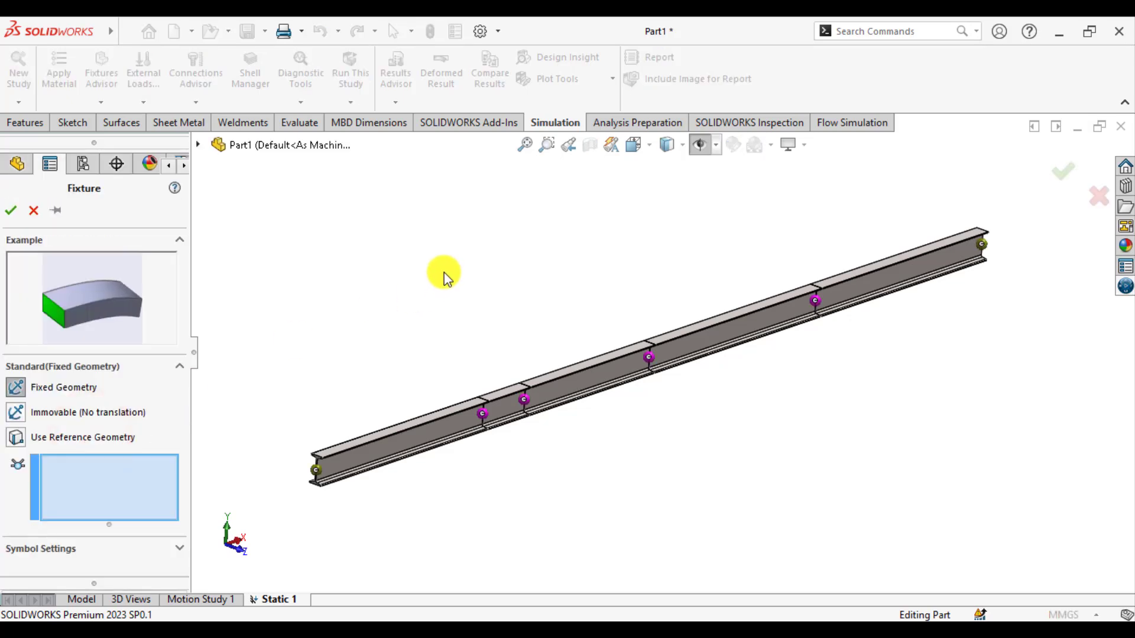
click(650, 147)
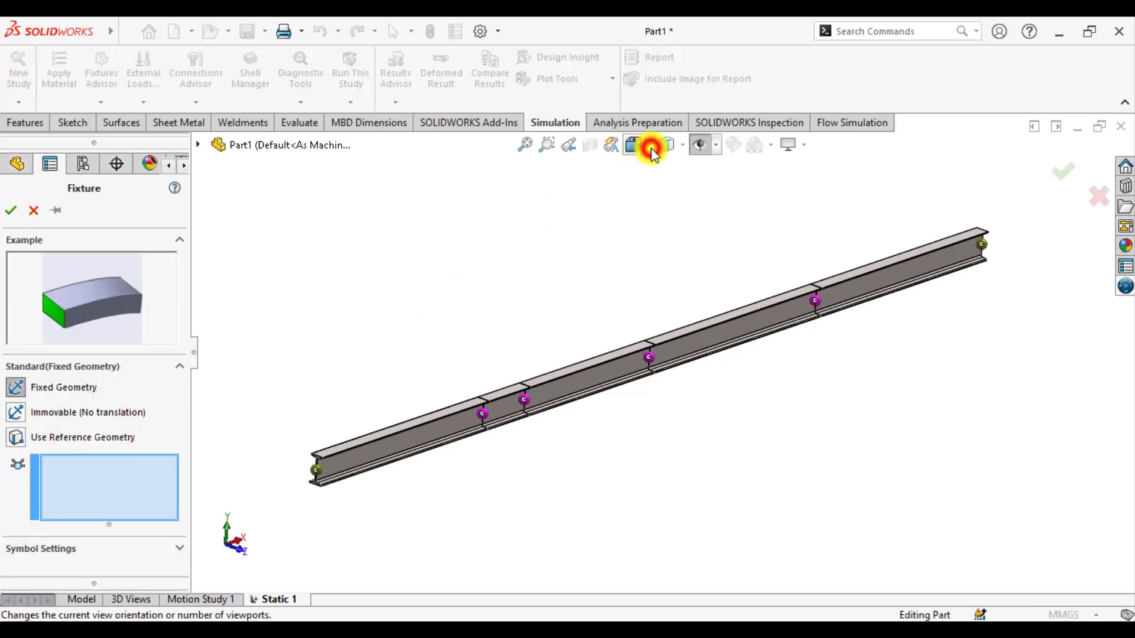
click(649, 214)
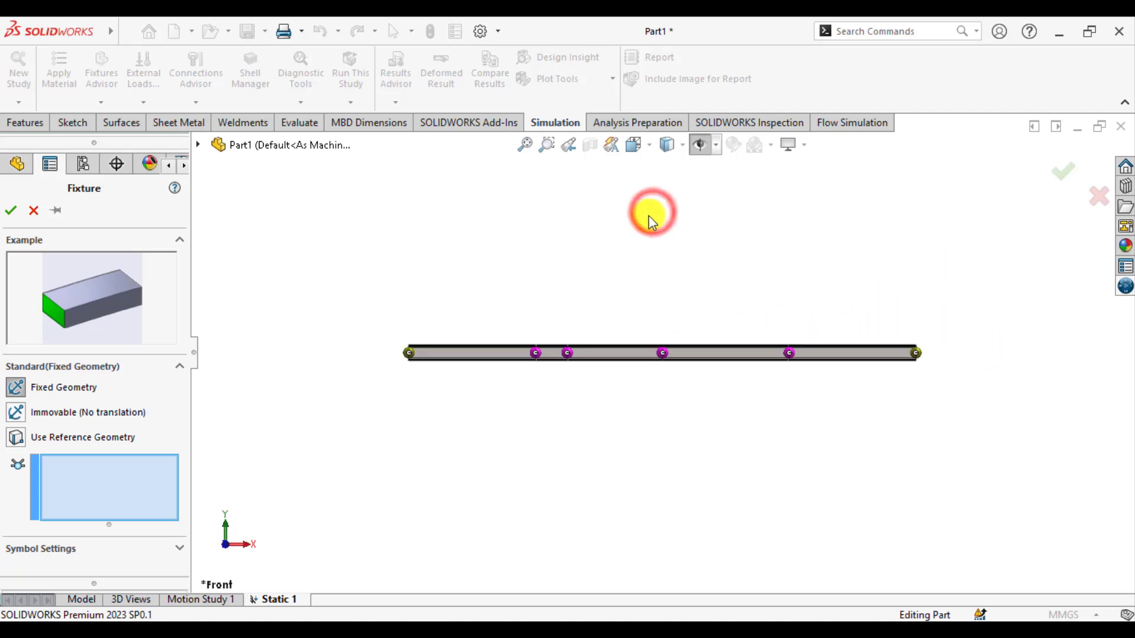
scroll(663, 395, down, 1)
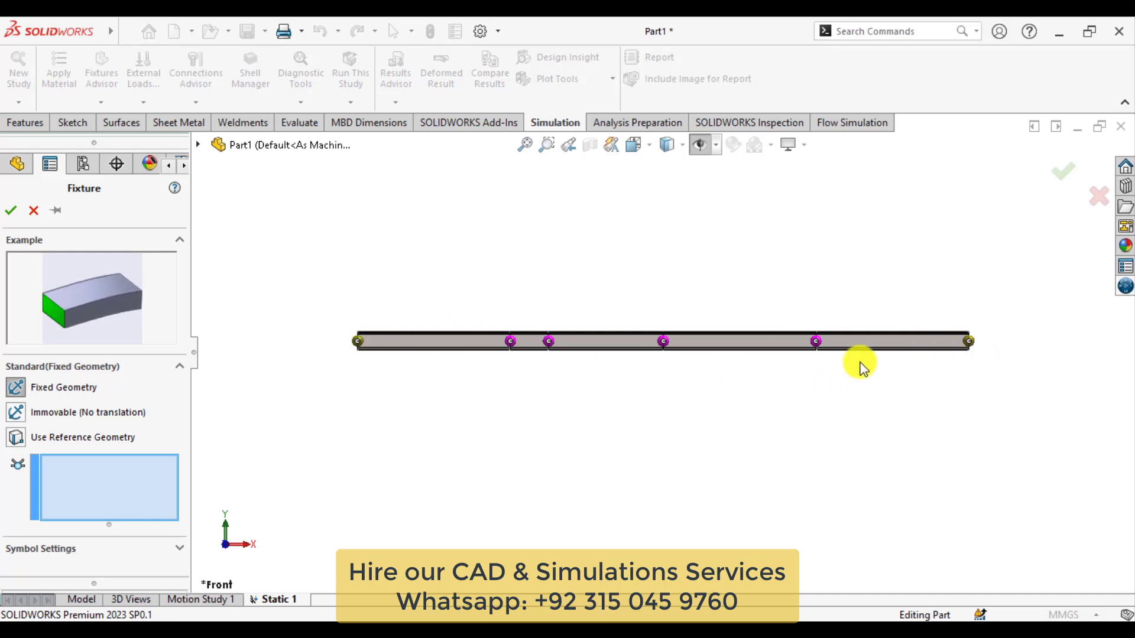
scroll(912, 342, down, 3)
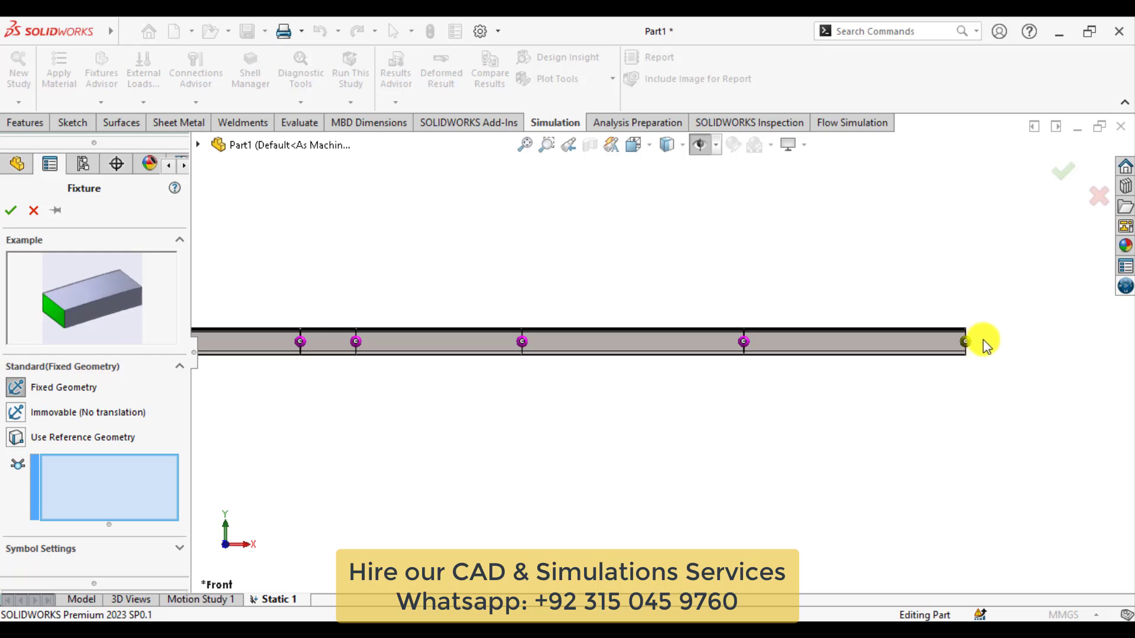
scroll(984, 344, up, 3)
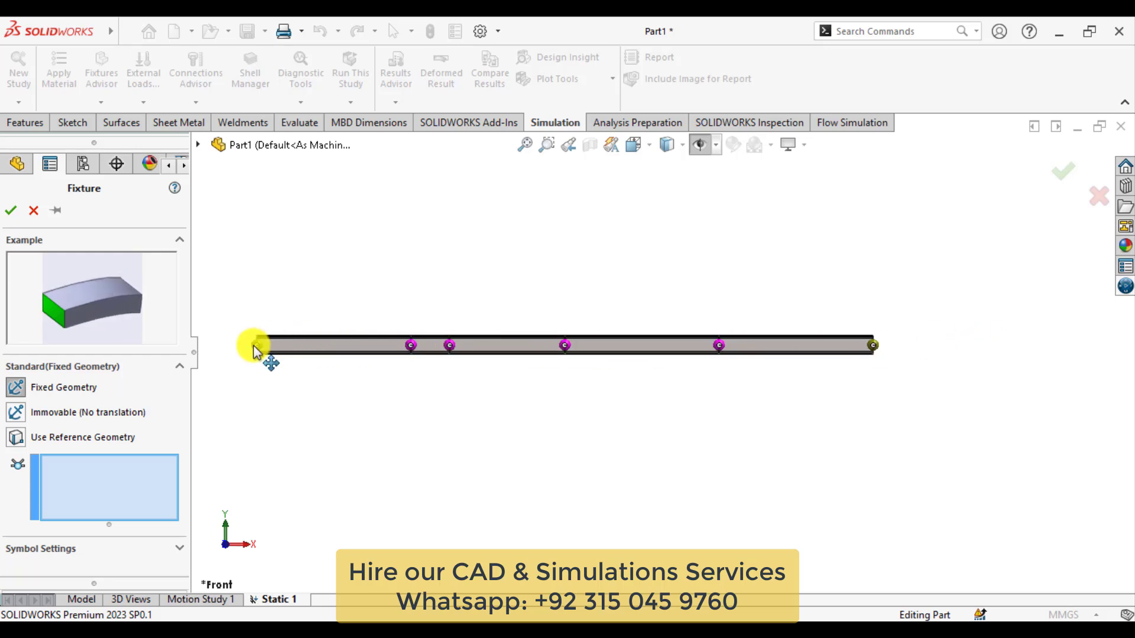
click(17, 414)
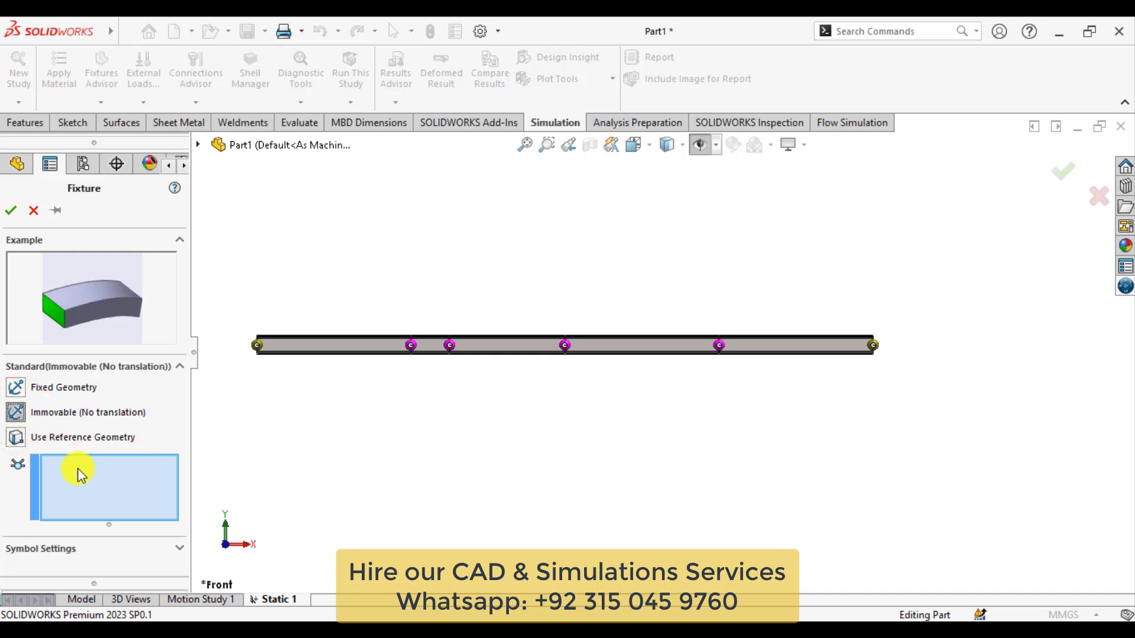
click(260, 348)
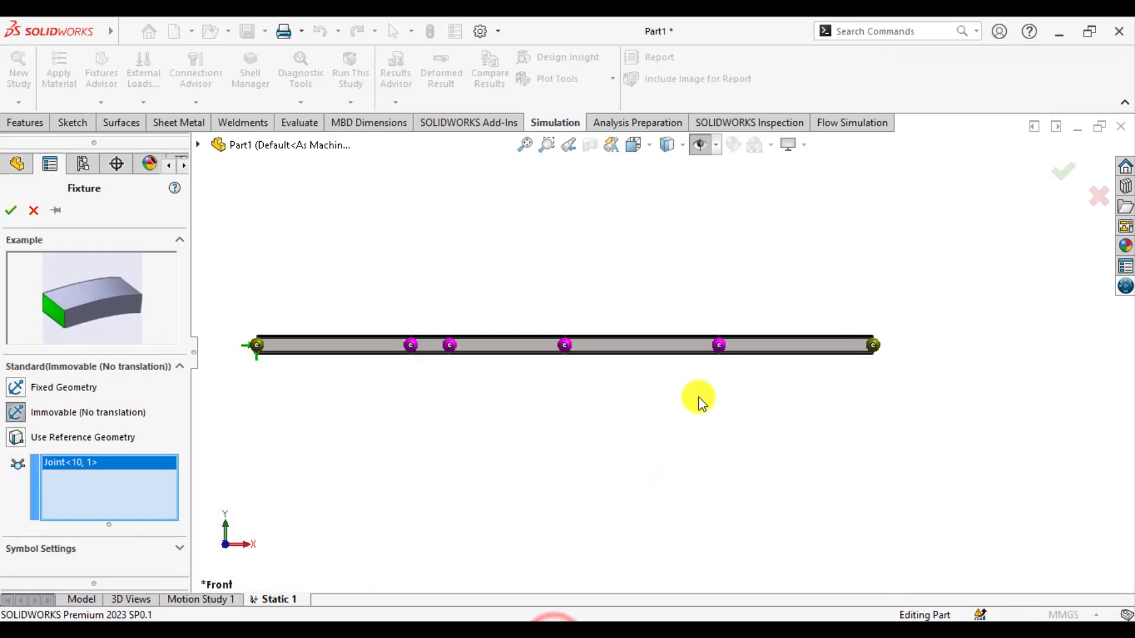
click(718, 348)
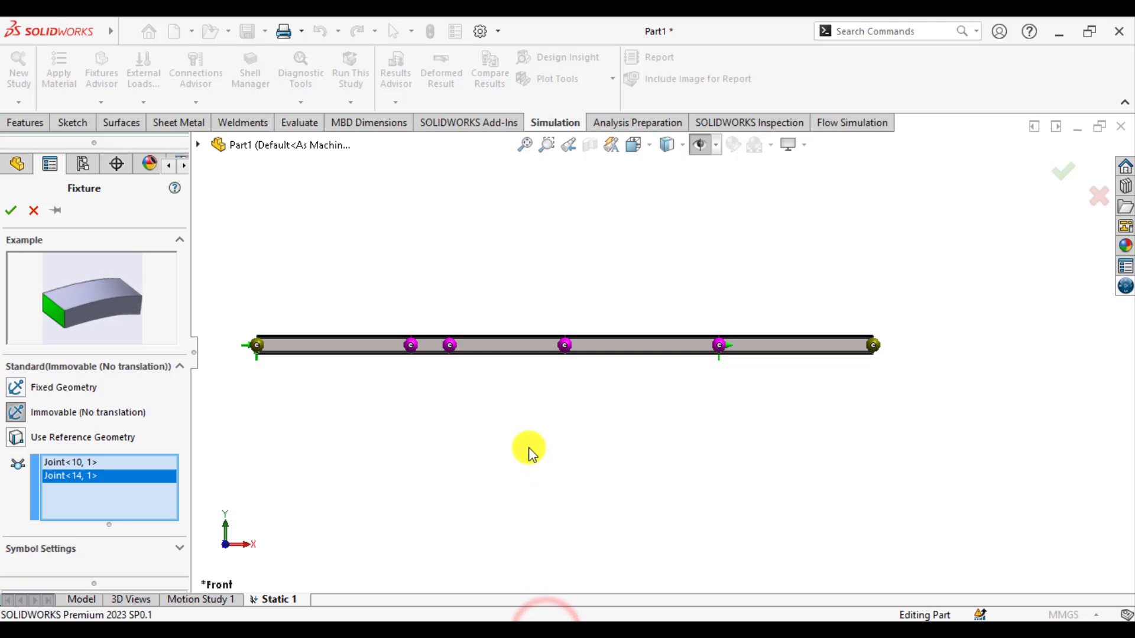
Step: Set the fixture's symbol size to 200 and accept the immovable fixture
click(28, 547)
drag(178, 481, 188, 543)
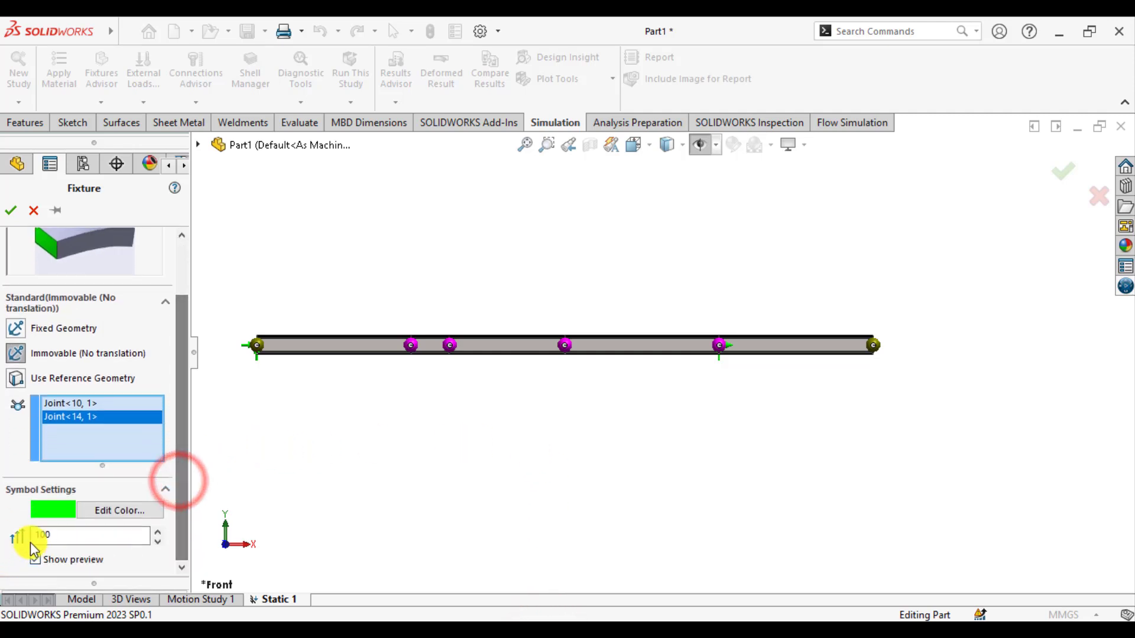
click(88, 535)
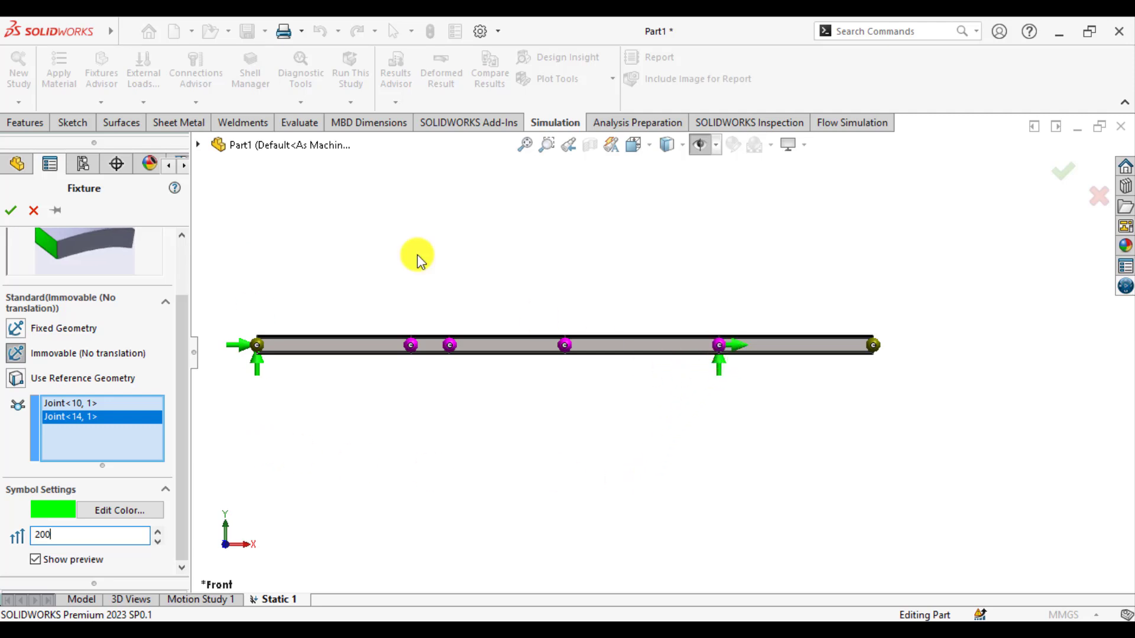
click(11, 210)
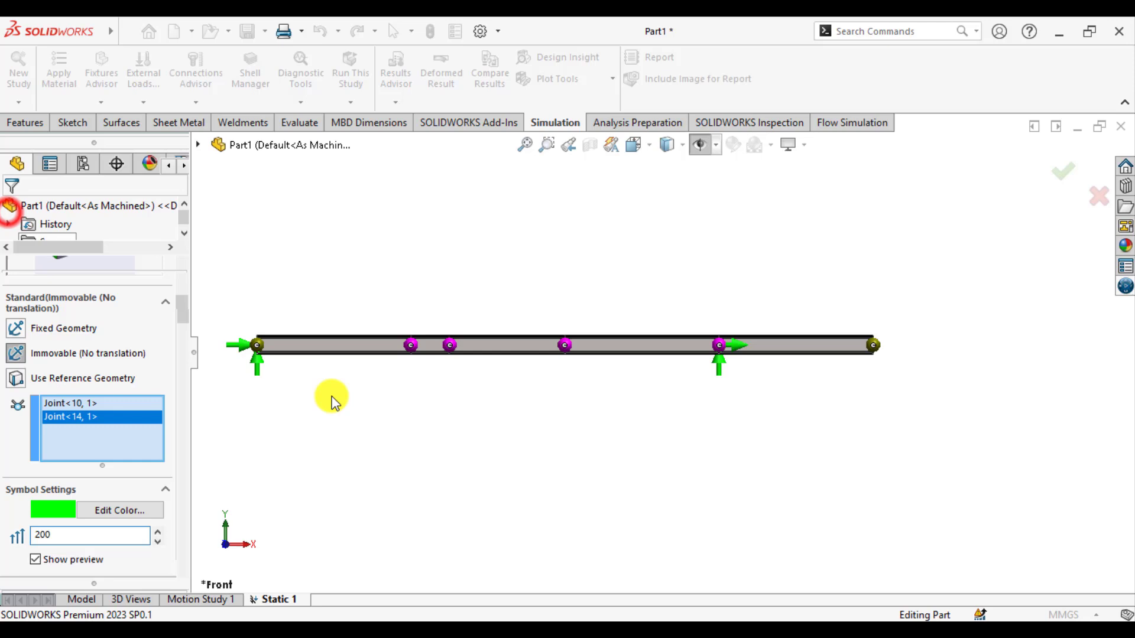
click(400, 436)
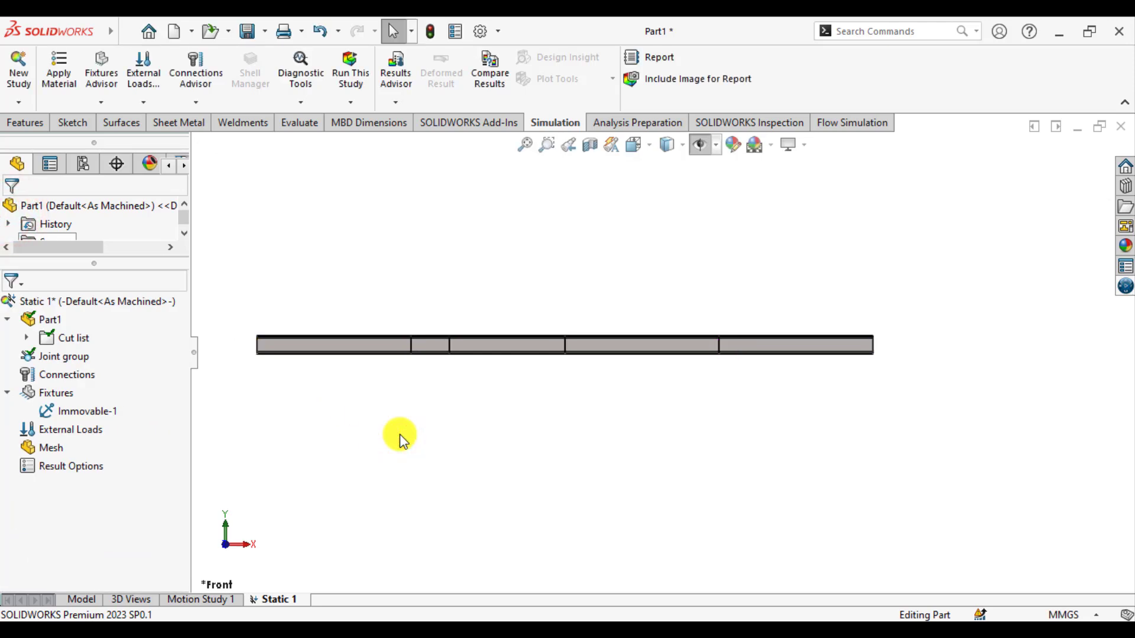
Step: Show the simulation symbols in the graphics view and hide the sketch line along the beam
click(713, 146)
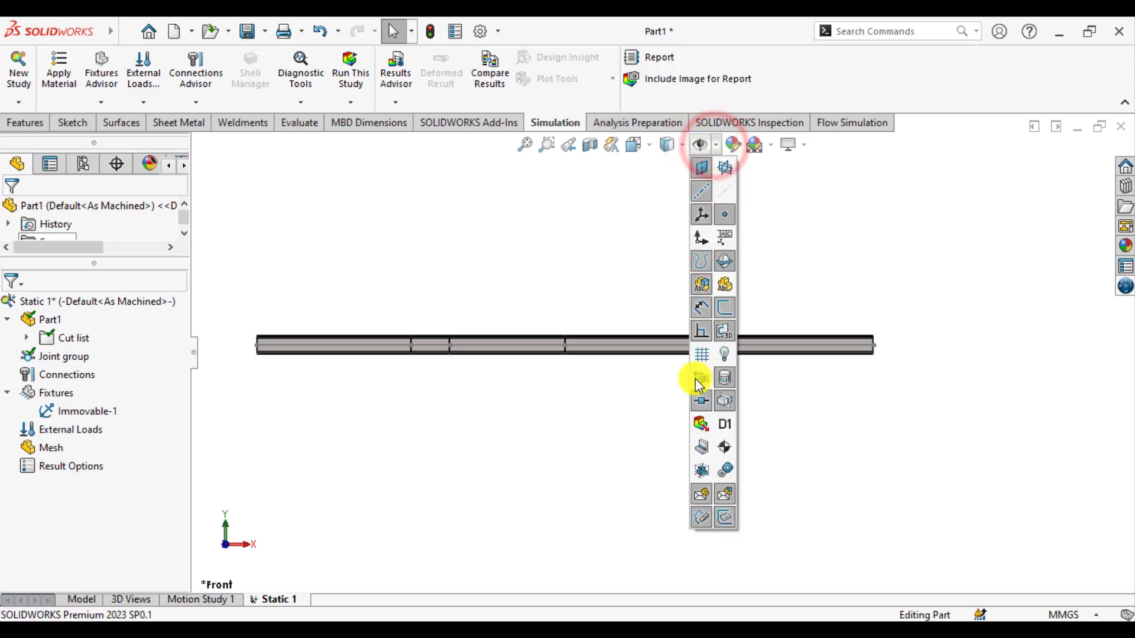
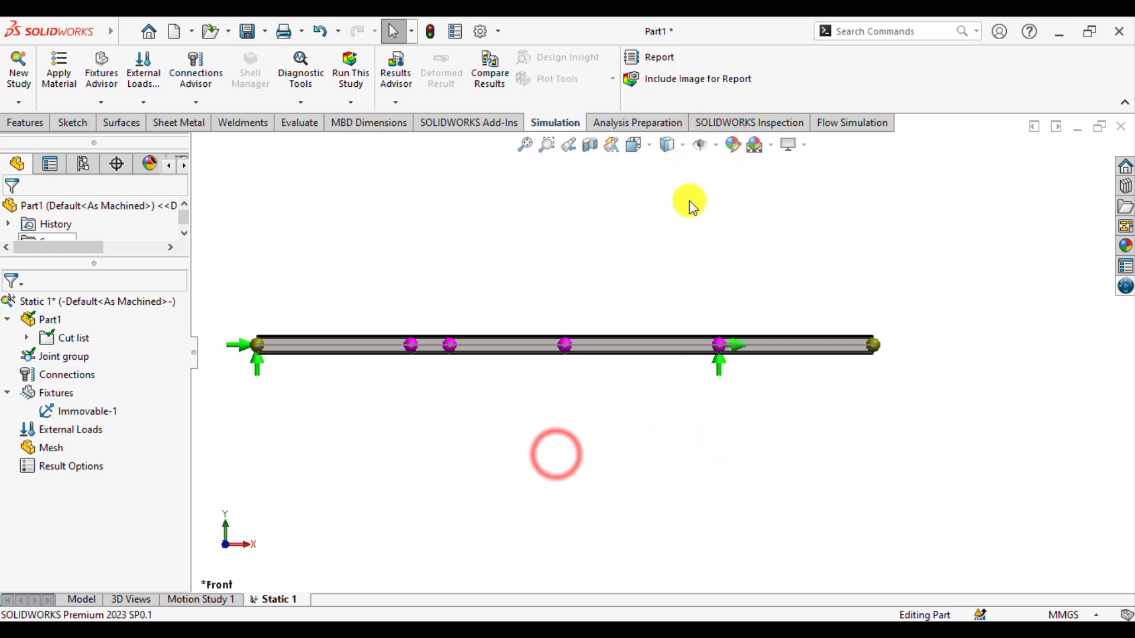
click(716, 146)
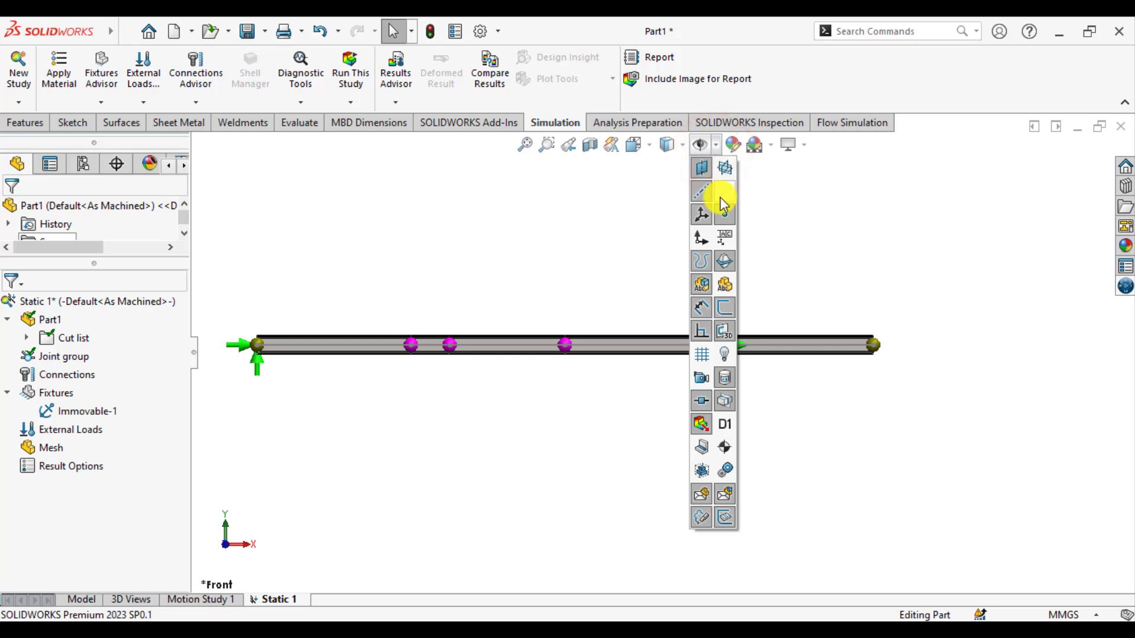
click(725, 308)
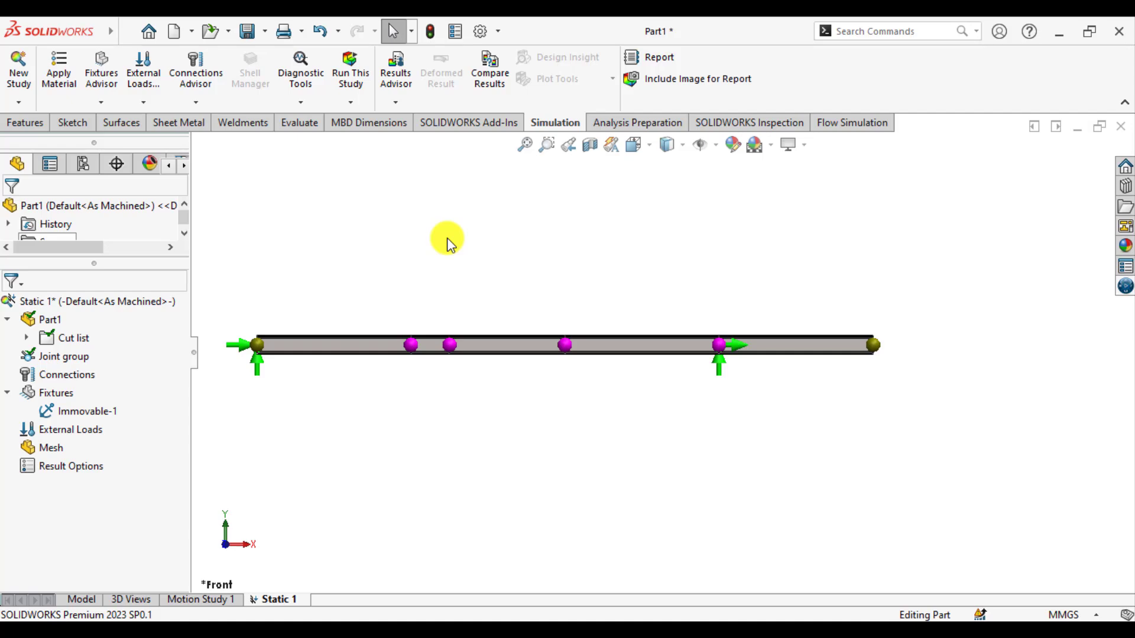
Step: Consult the beam diagram and start a force on the 1 m beam segment at the right end, with the Front Plane as direction reference
click(549, 616)
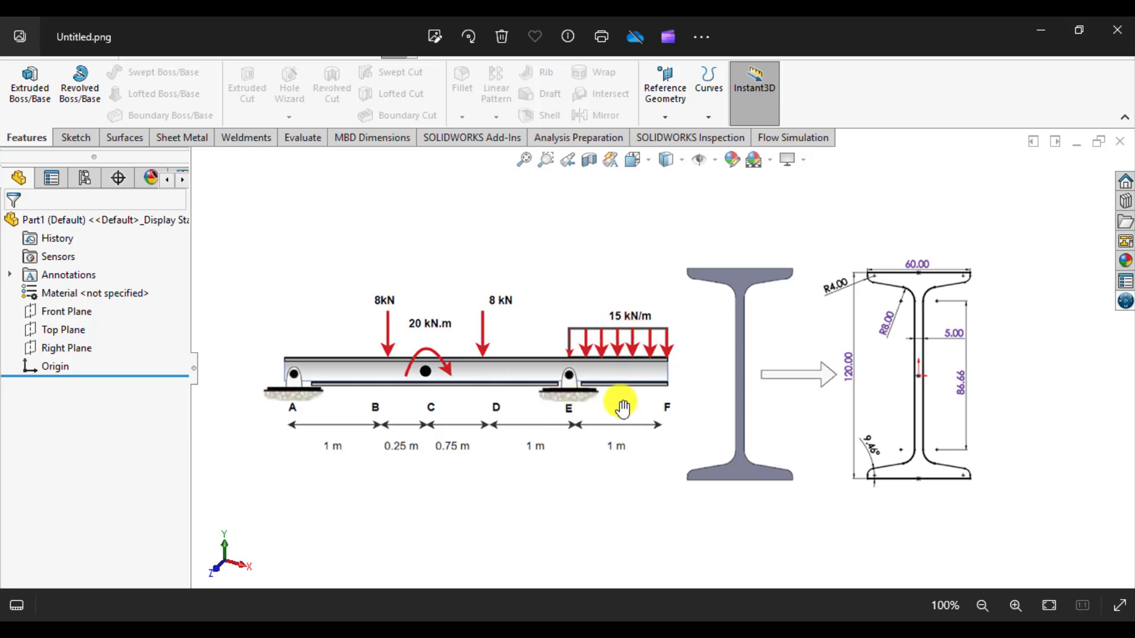
key(alt+Tab)
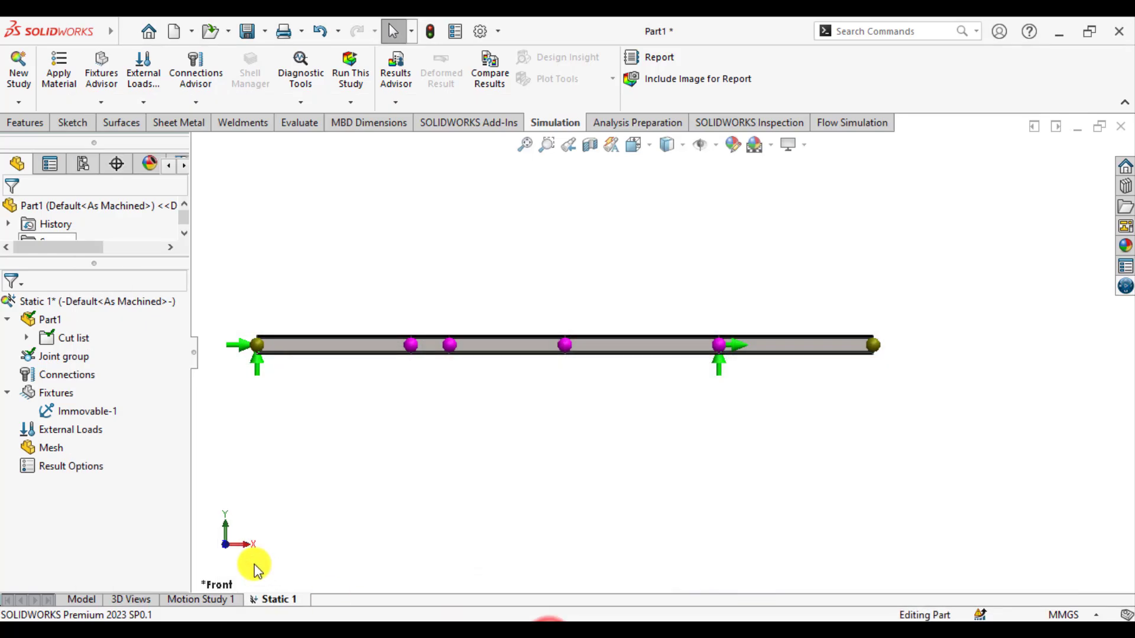
right_click(61, 440)
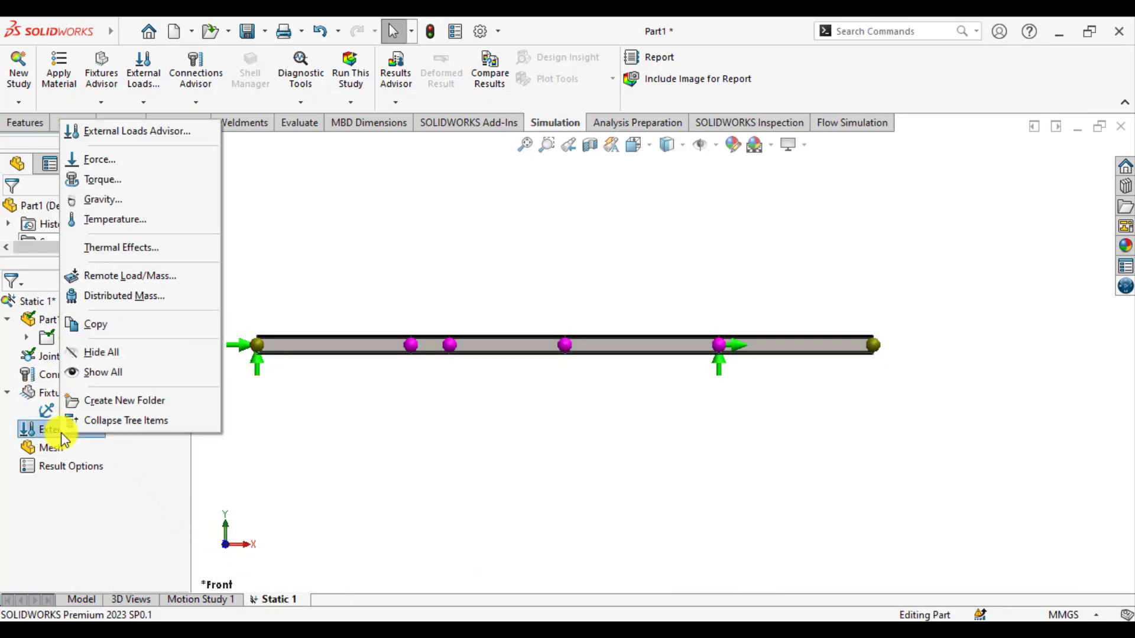
click(94, 159)
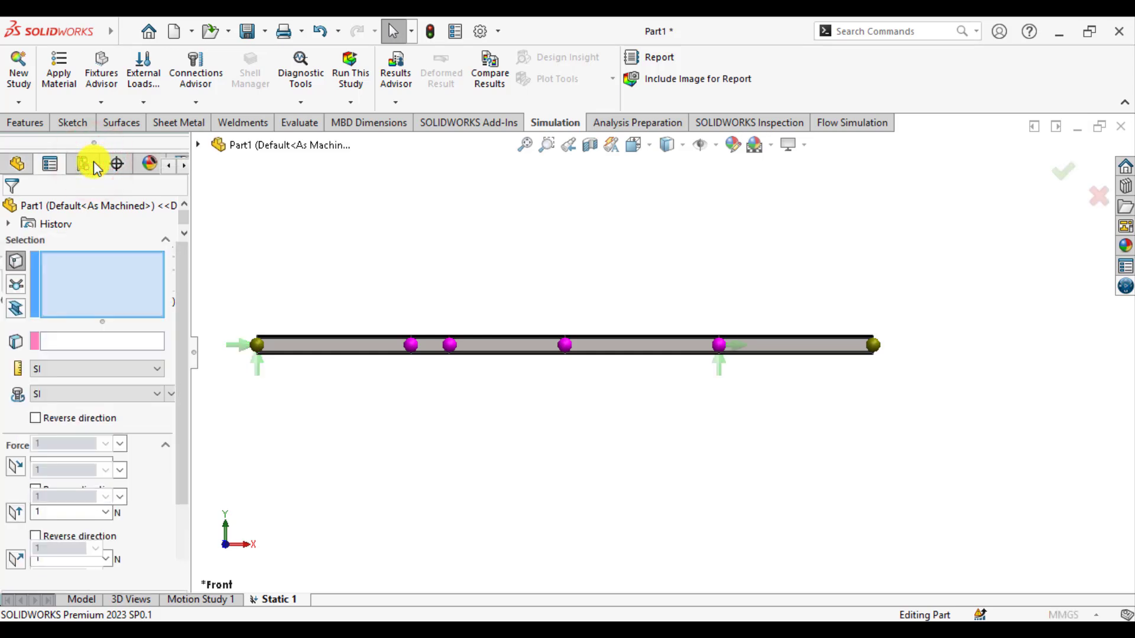
click(16, 308)
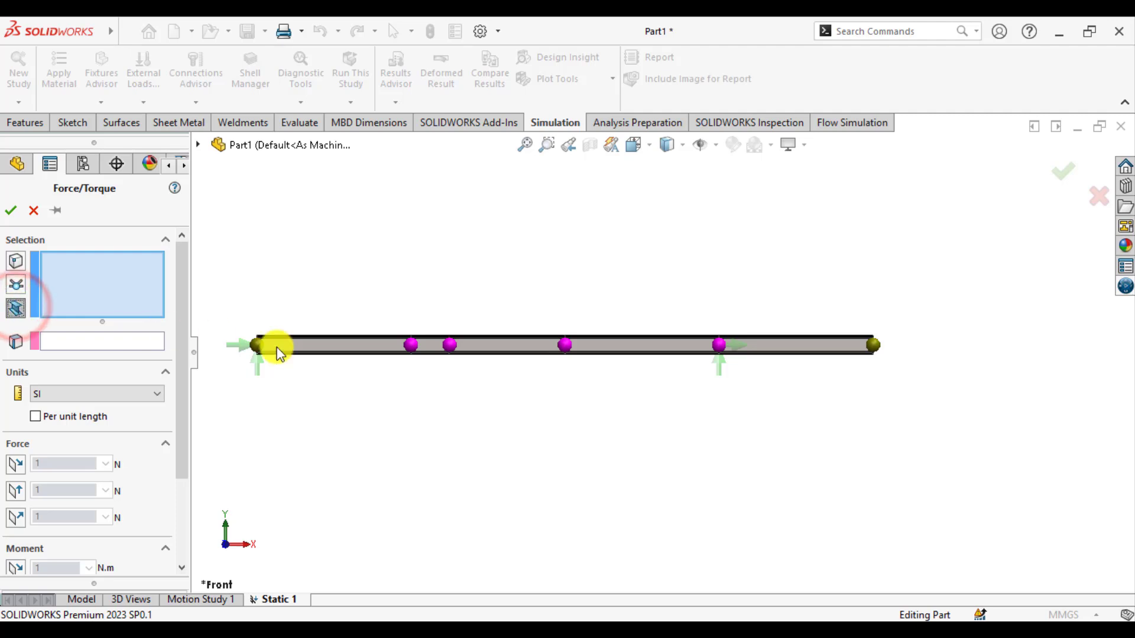
click(786, 344)
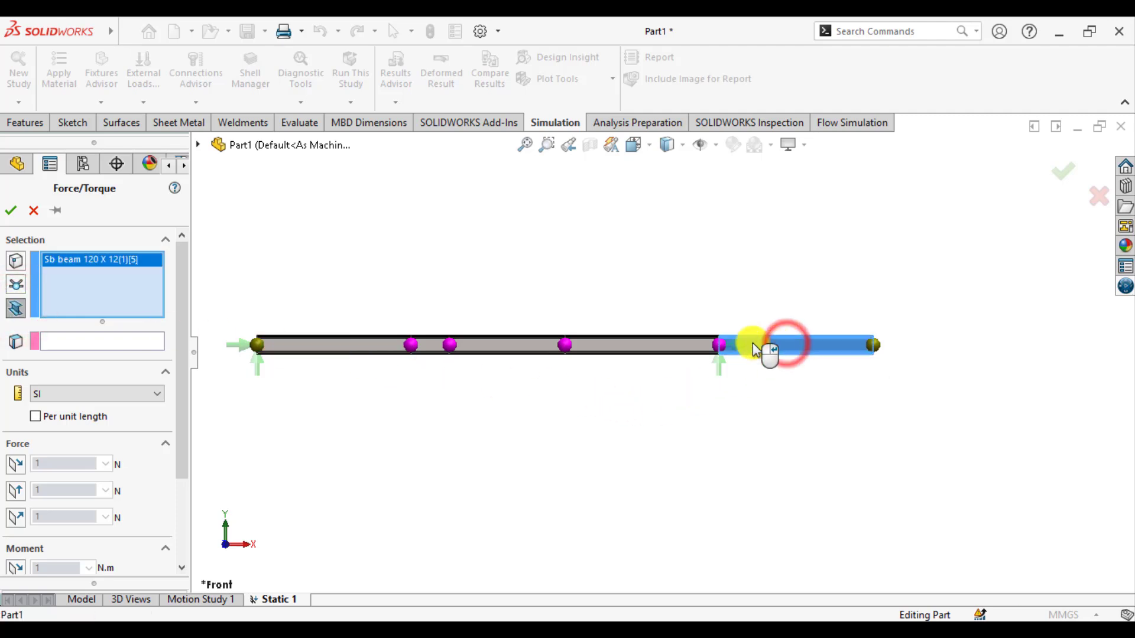
click(75, 340)
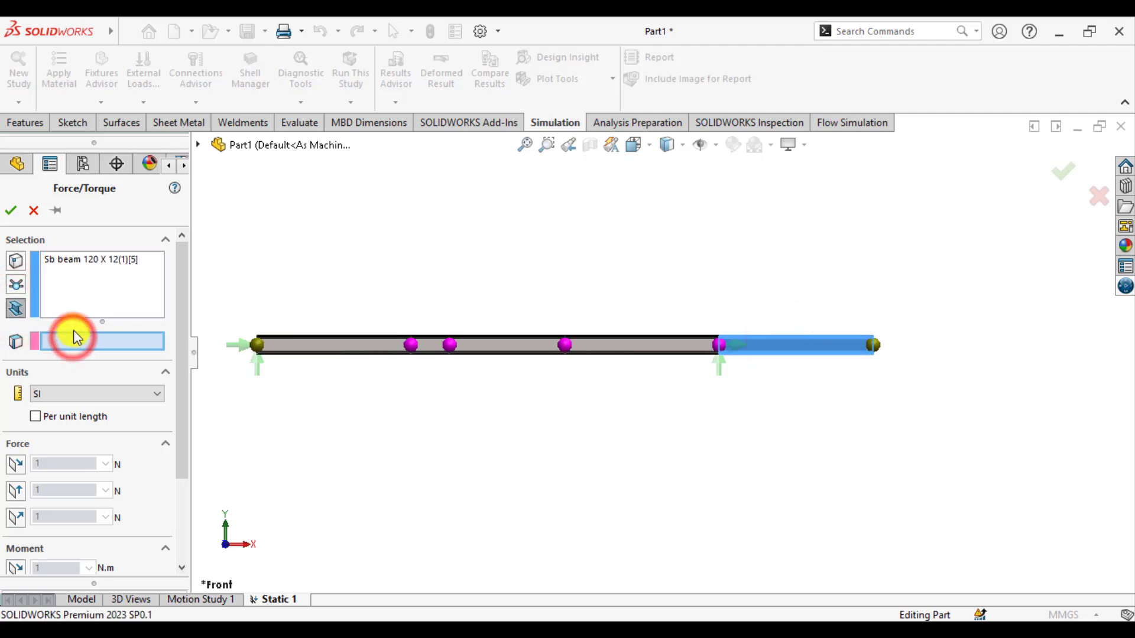
click(198, 146)
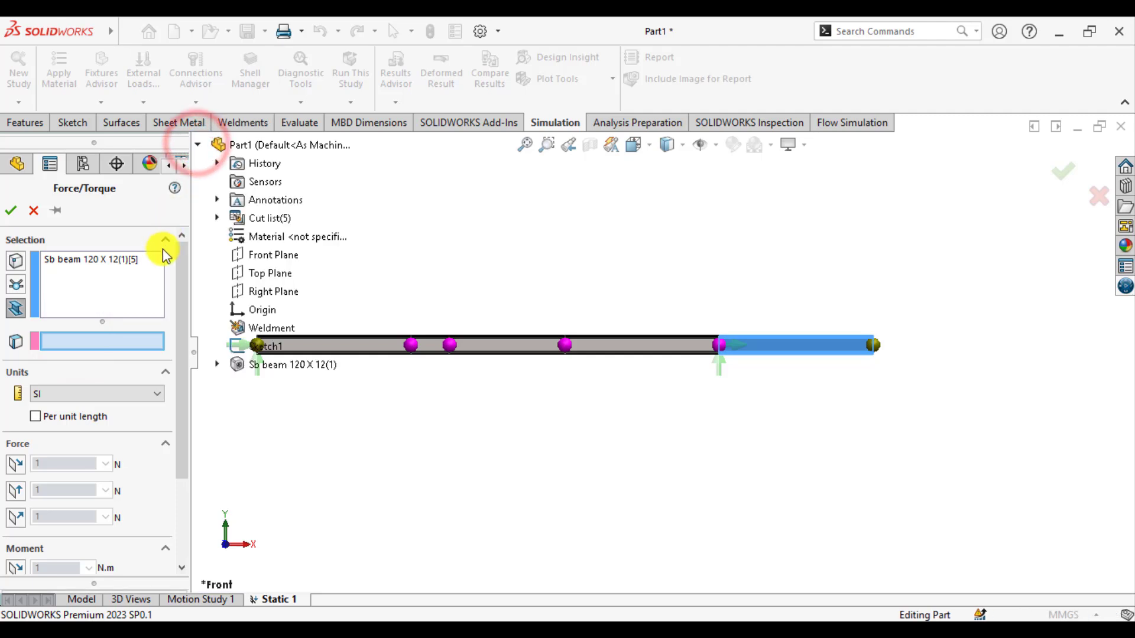
click(261, 255)
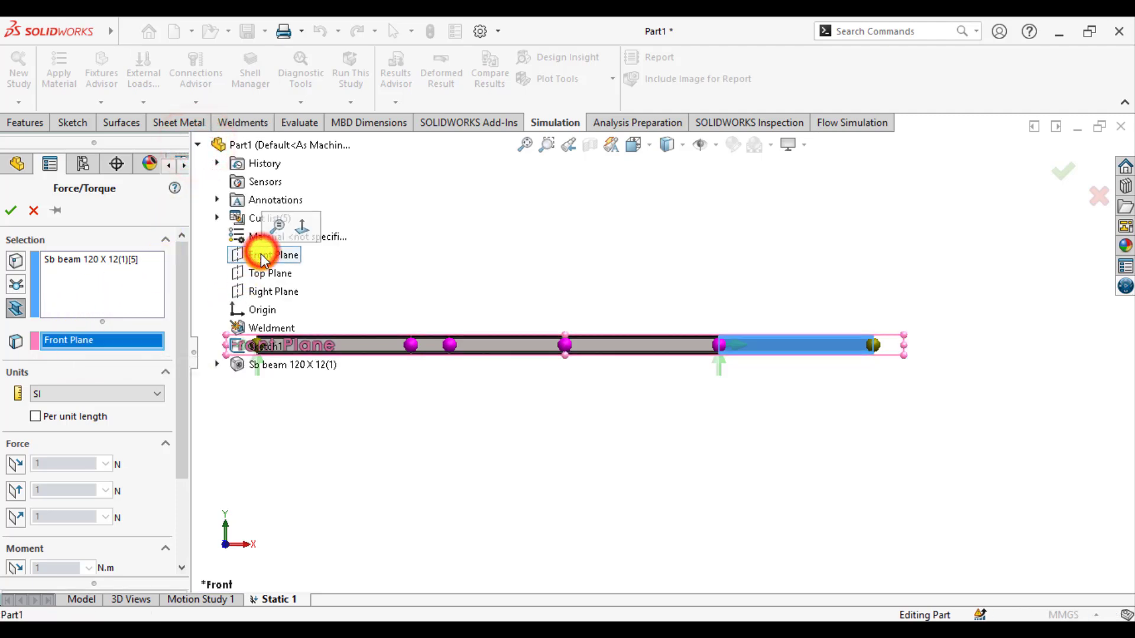
Step: Define the segment's load per unit length as 15000 N/m along plane direction 2, reversed to act downward, and accept it
click(35, 416)
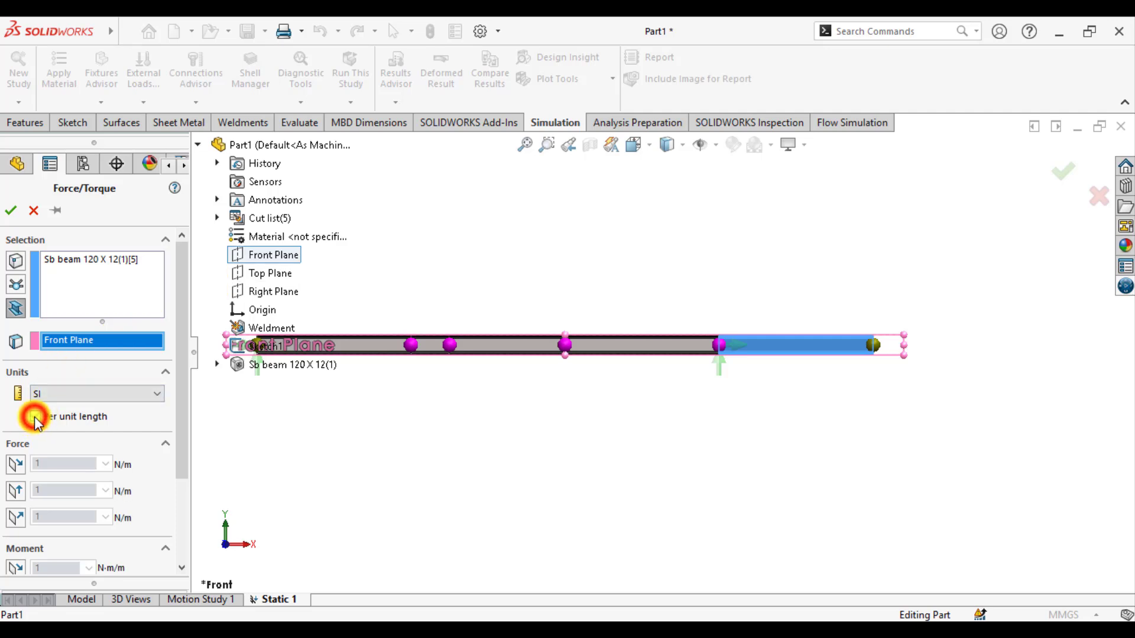
click(15, 493)
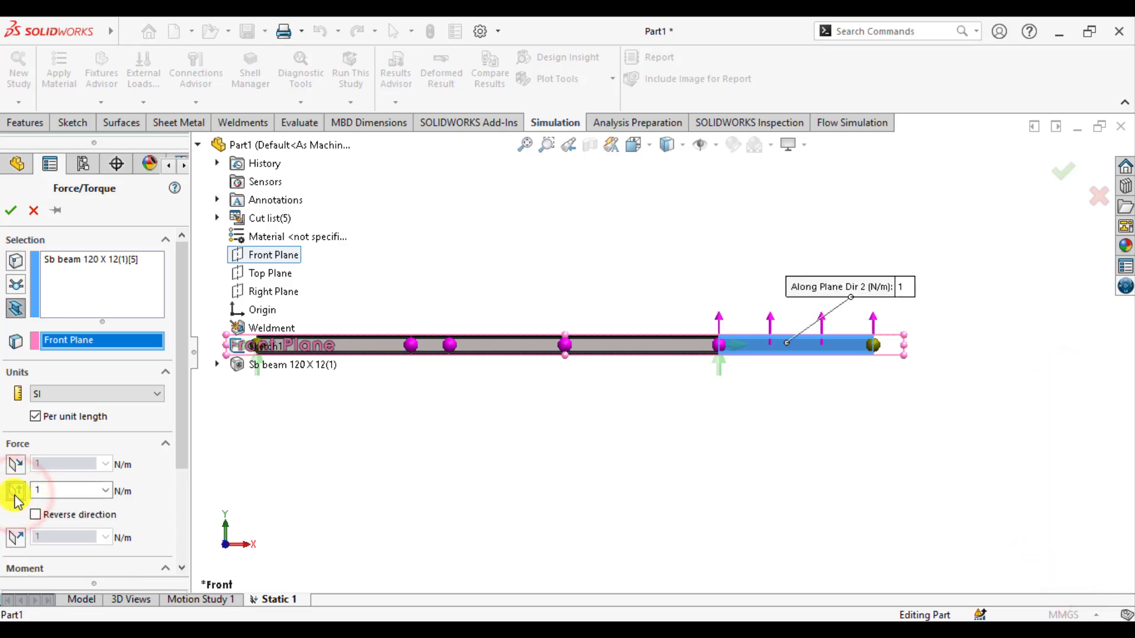
click(35, 515)
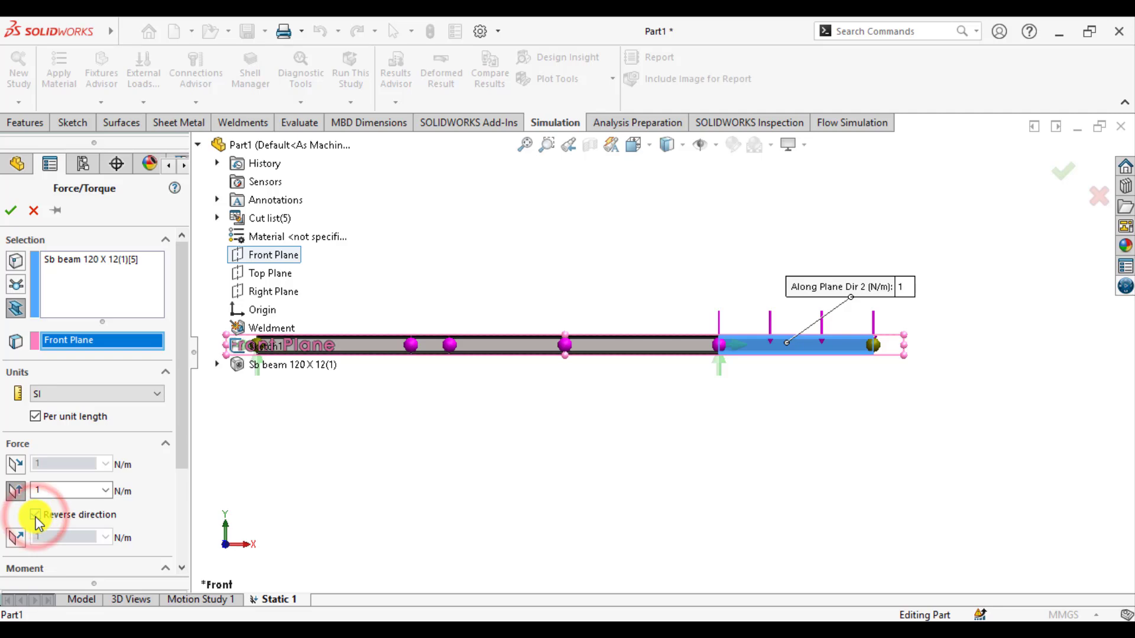
click(544, 620)
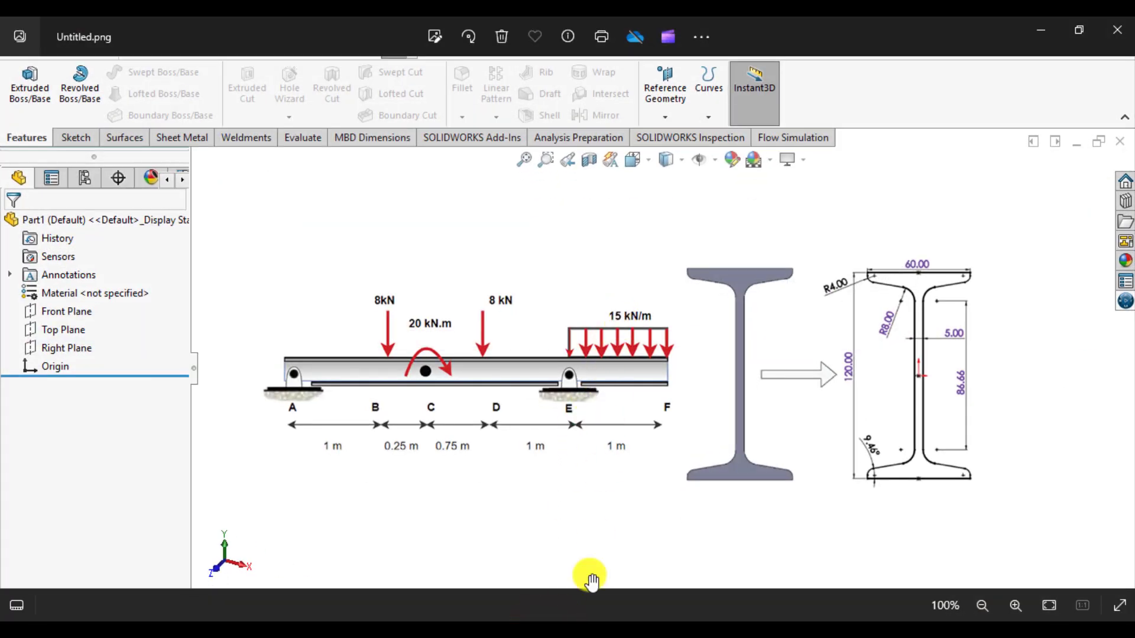
click(402, 599)
click(57, 491)
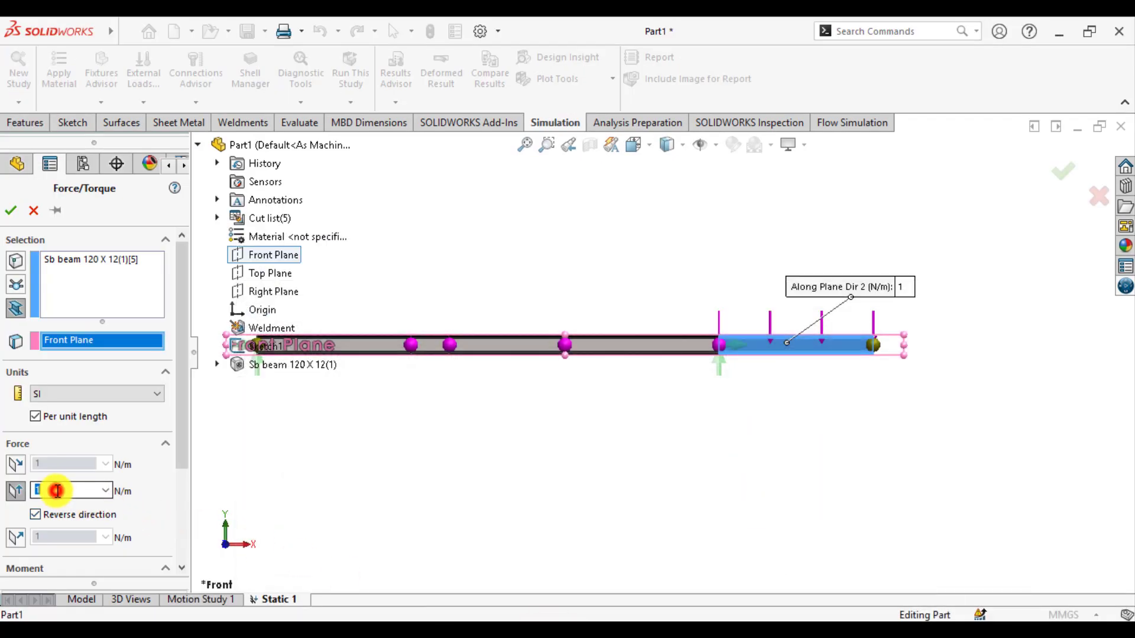
text(15000)
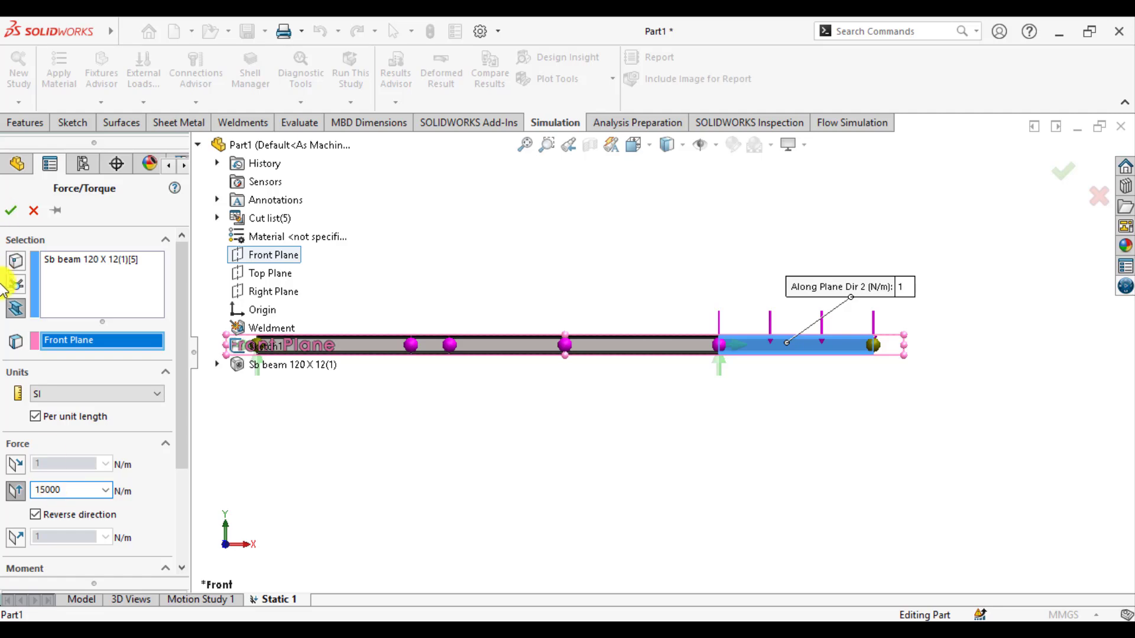
click(13, 212)
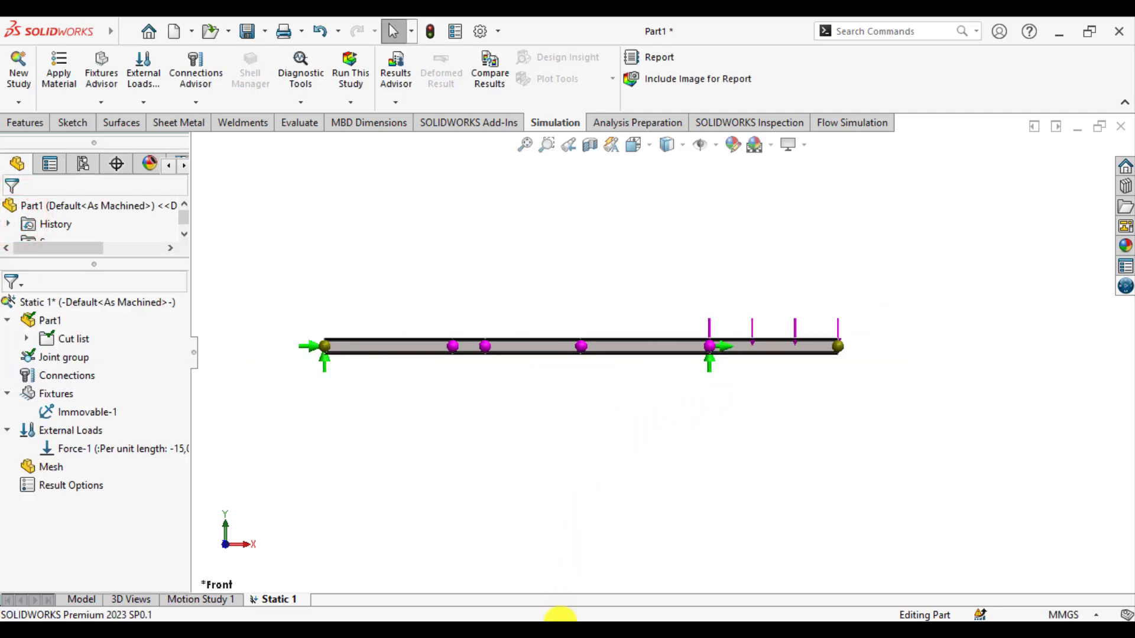
Step: Check the point loads in the diagram and start a force on the joint 1 m from the beam's left end, referenced to the Front Plane
click(559, 618)
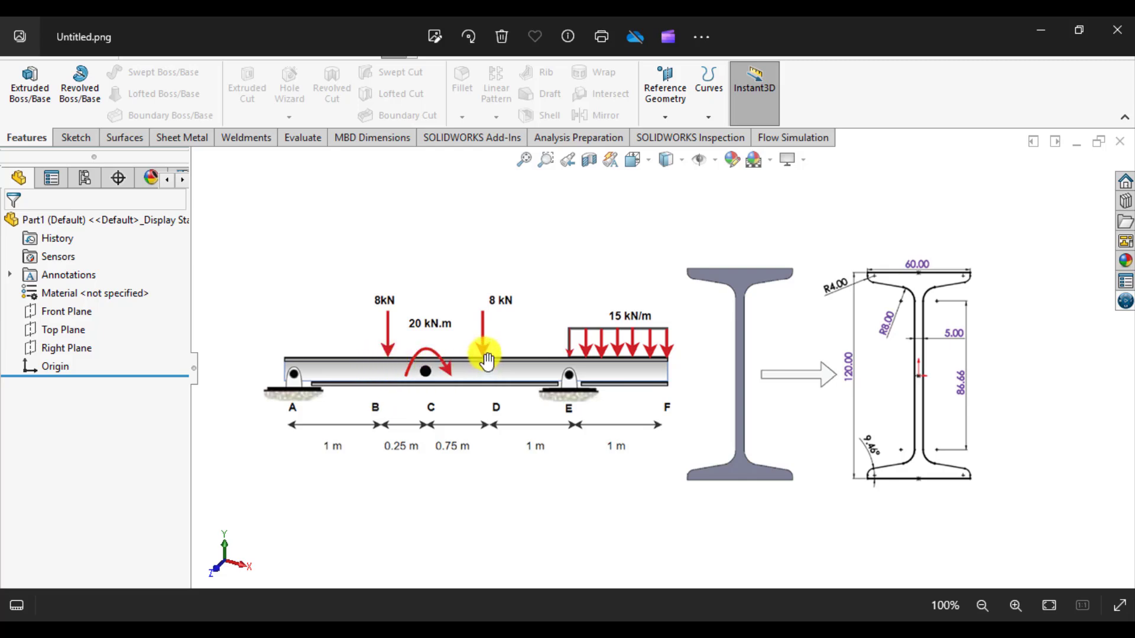
click(528, 615)
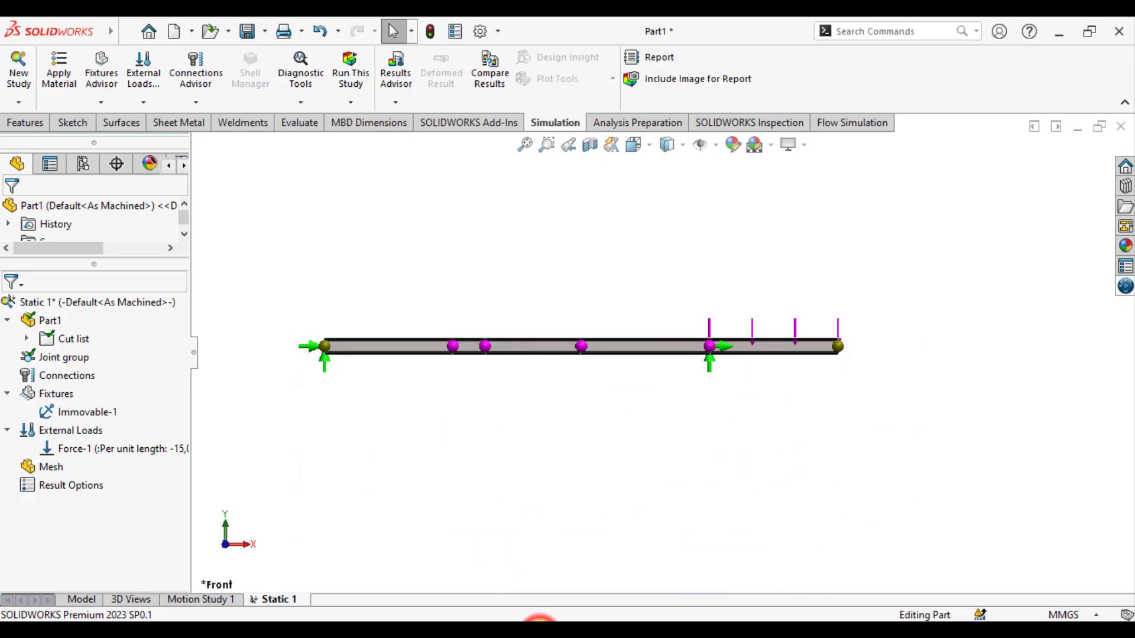
right_click(77, 430)
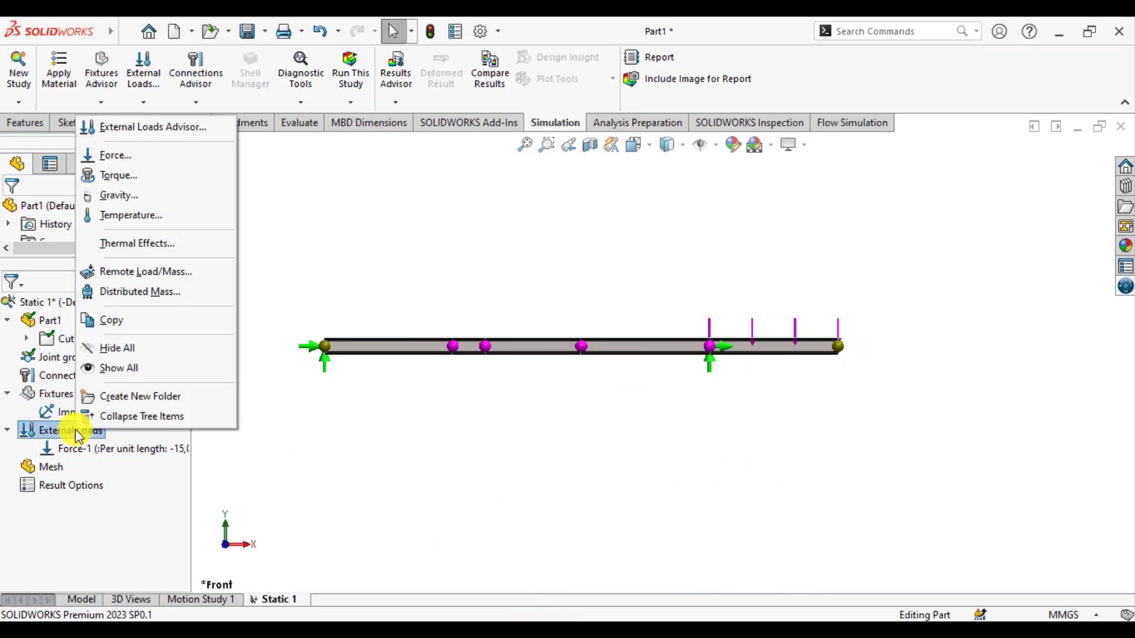
click(110, 155)
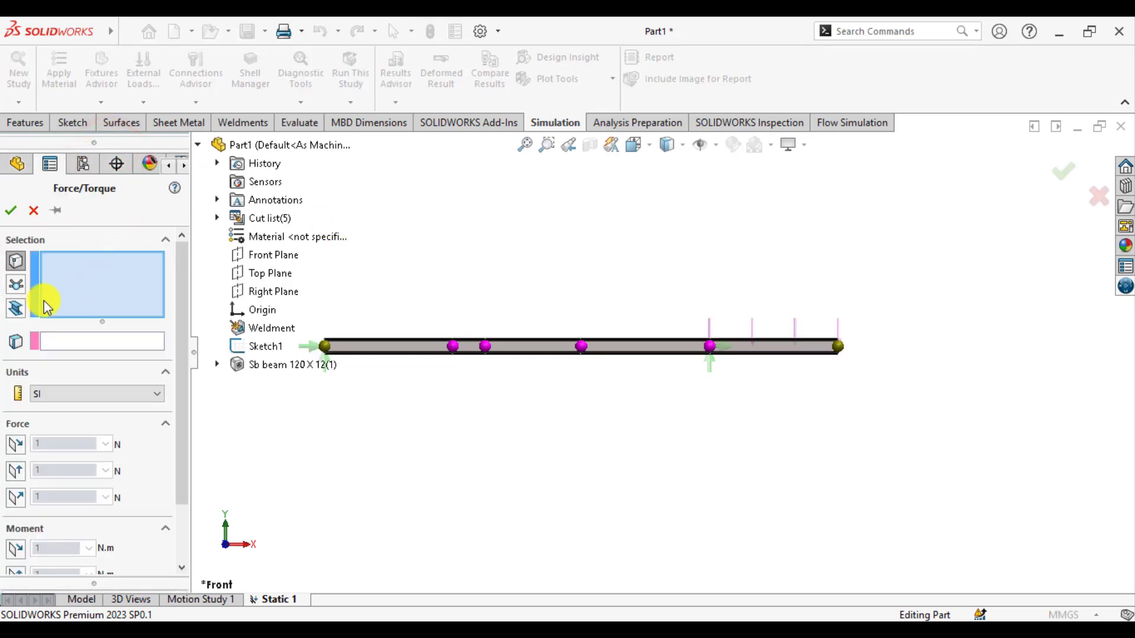
click(16, 285)
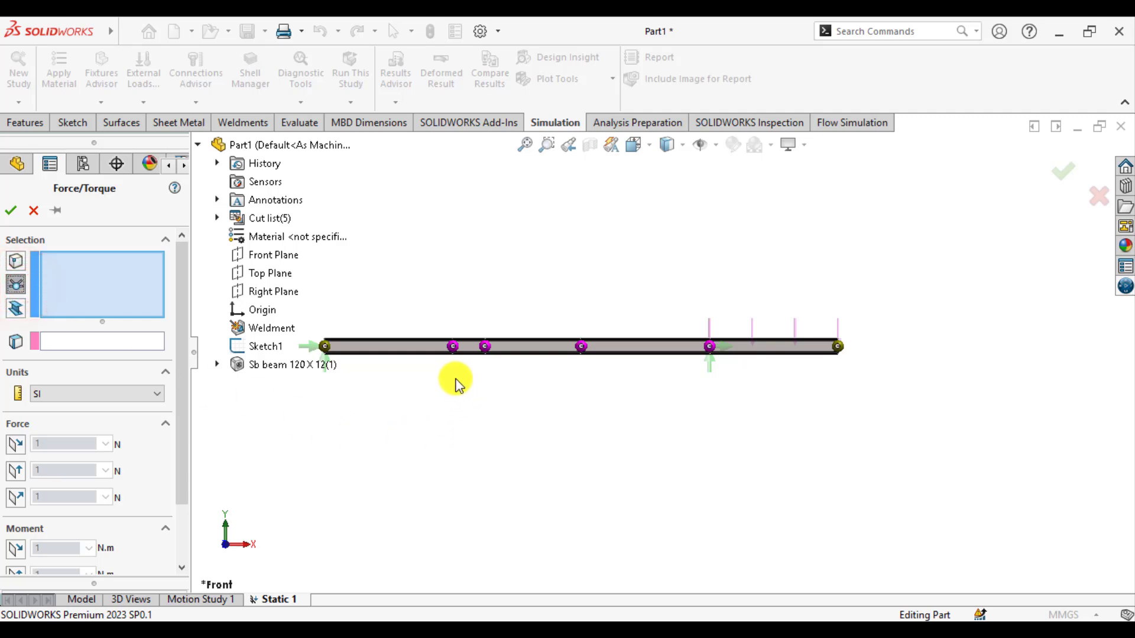
click(453, 348)
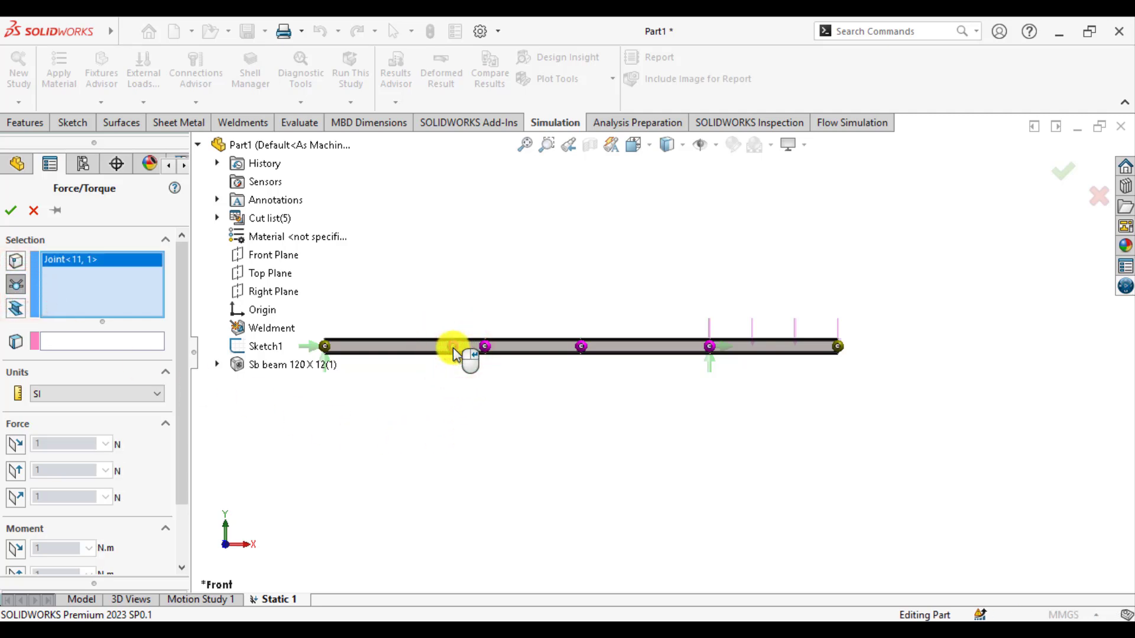
click(83, 340)
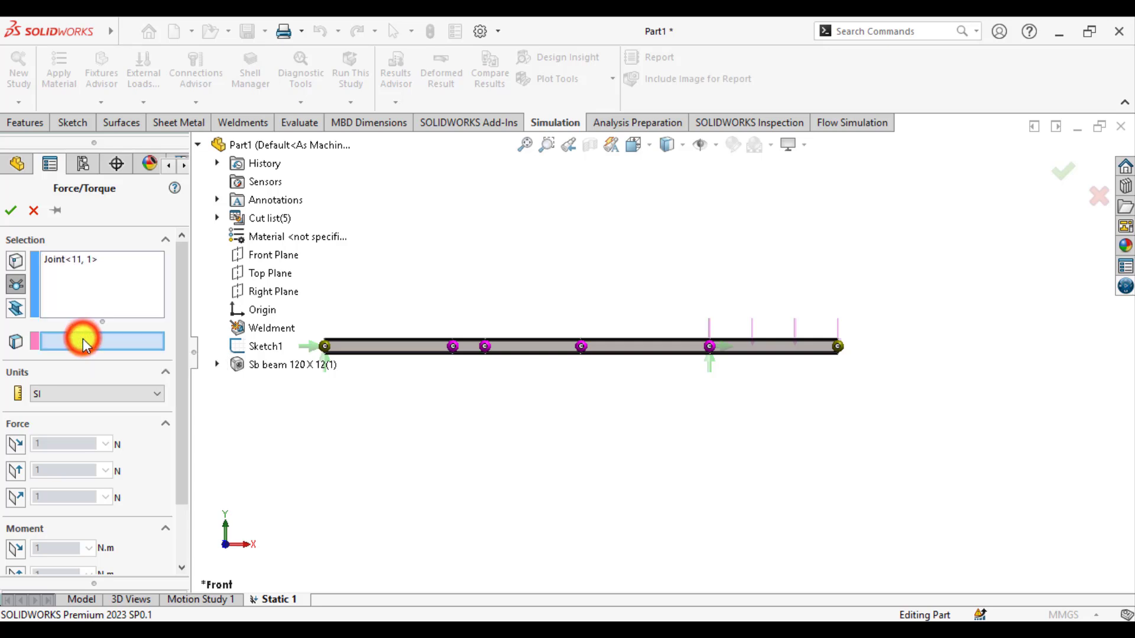
click(267, 260)
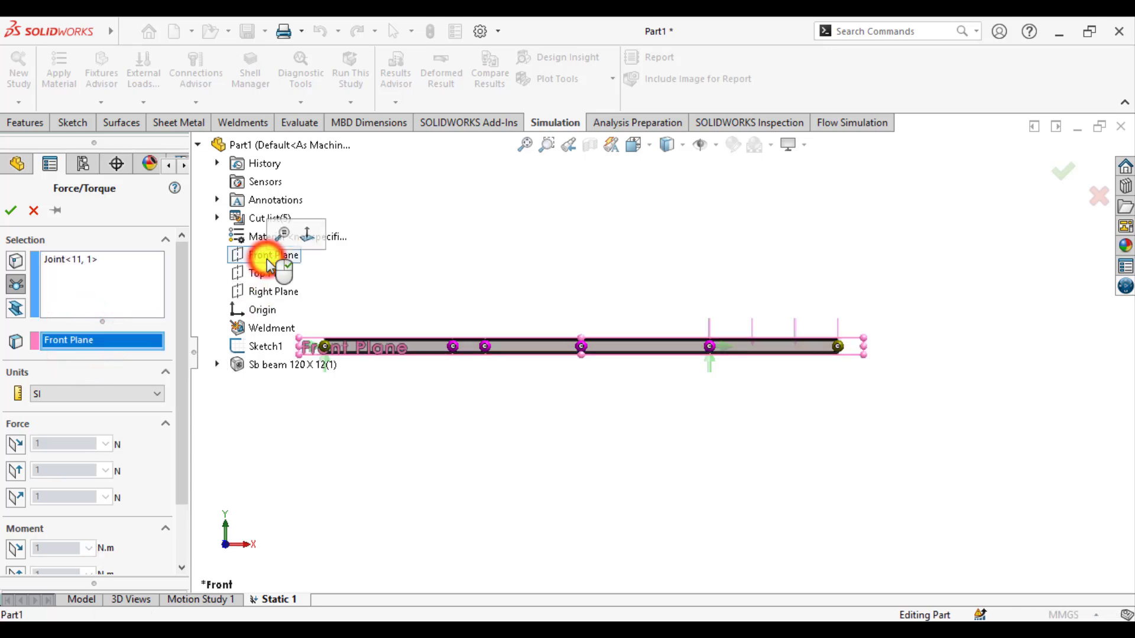
Step: Set the joint force to 8000 N along plane direction 2, reversed to act downward
click(17, 471)
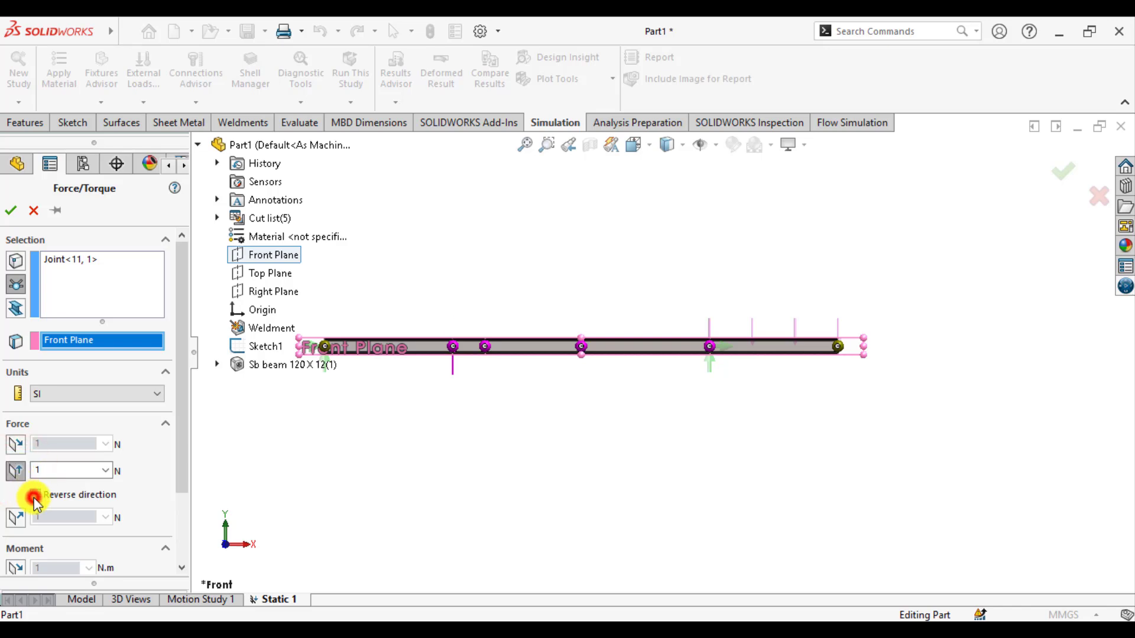
click(35, 496)
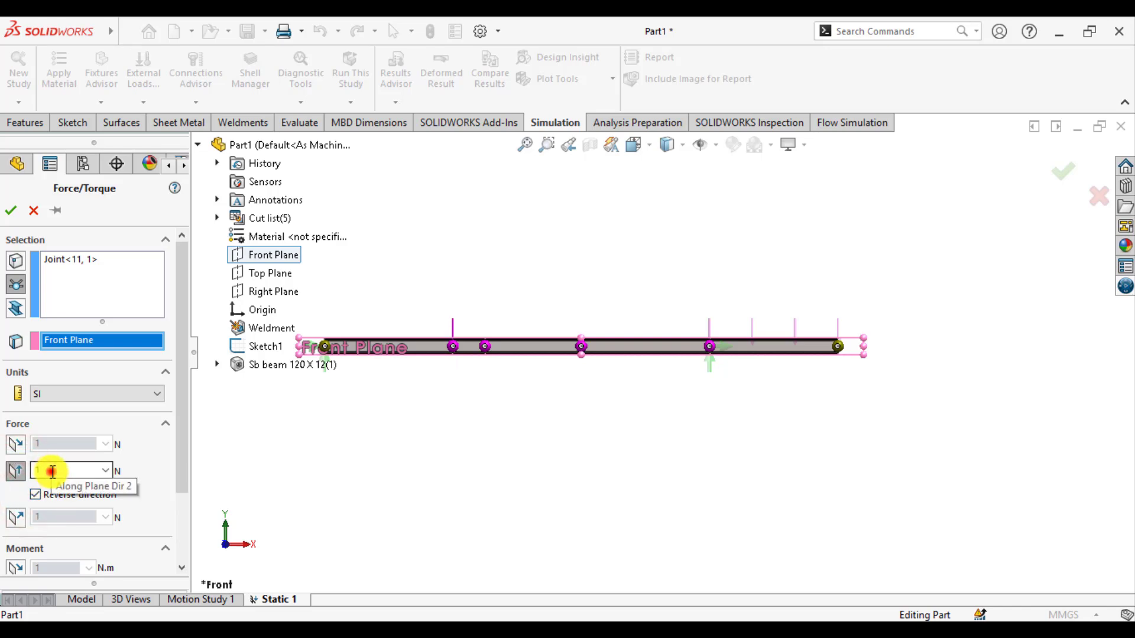
double_click(52, 471)
key(BackSpace)
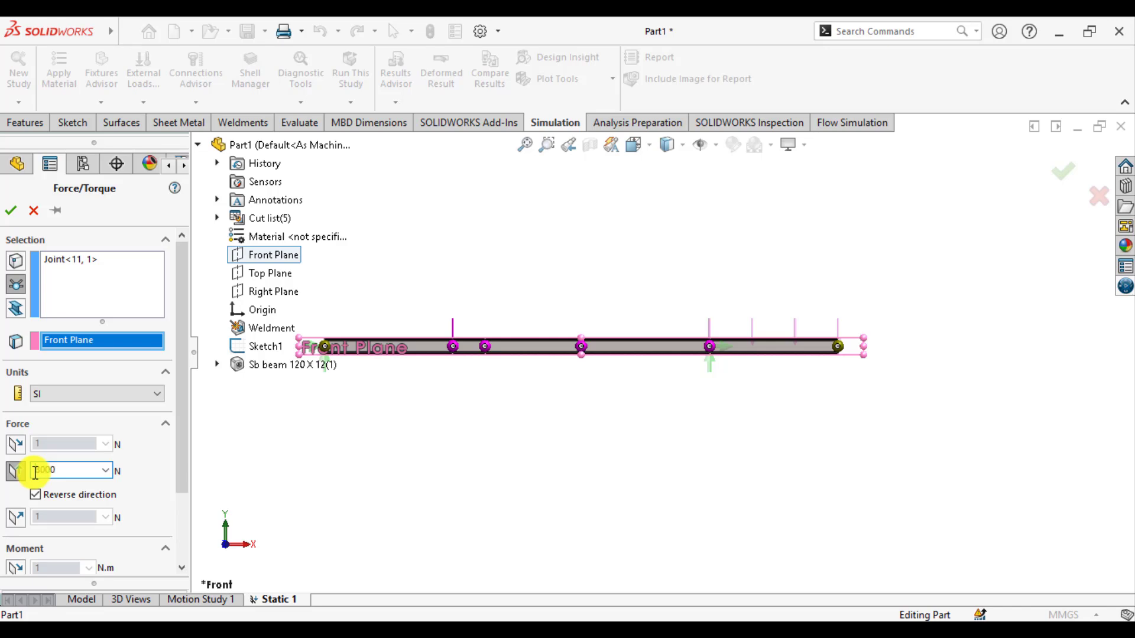
Step: Set the joint force's symbol size to 200 and its symbol colour to orange, and accept the force
drag(180, 452, 177, 539)
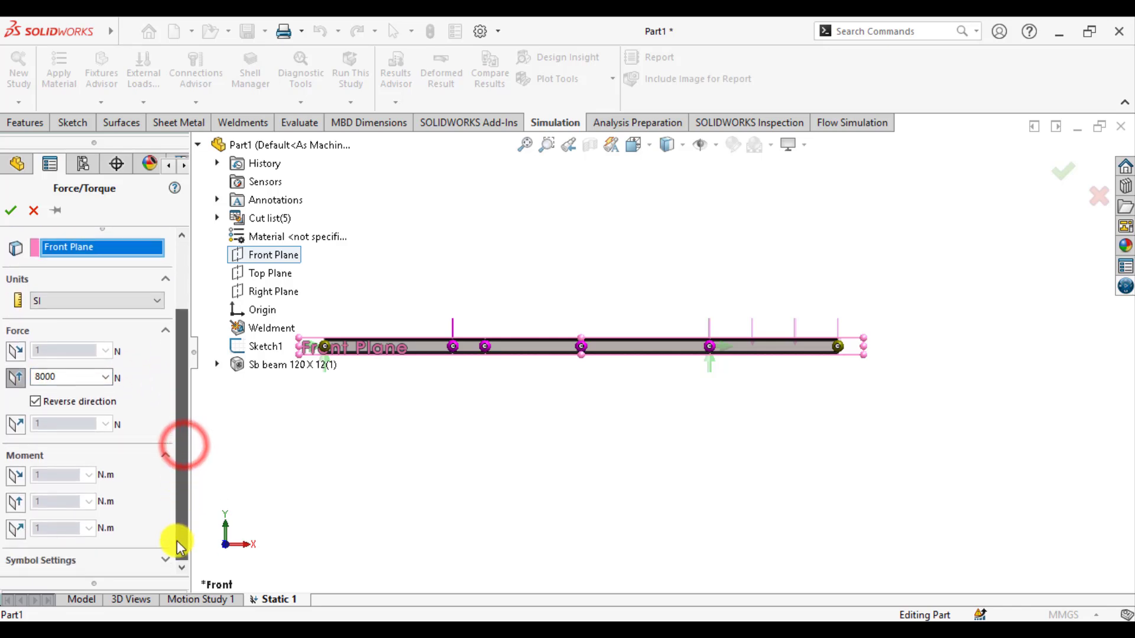
click(38, 563)
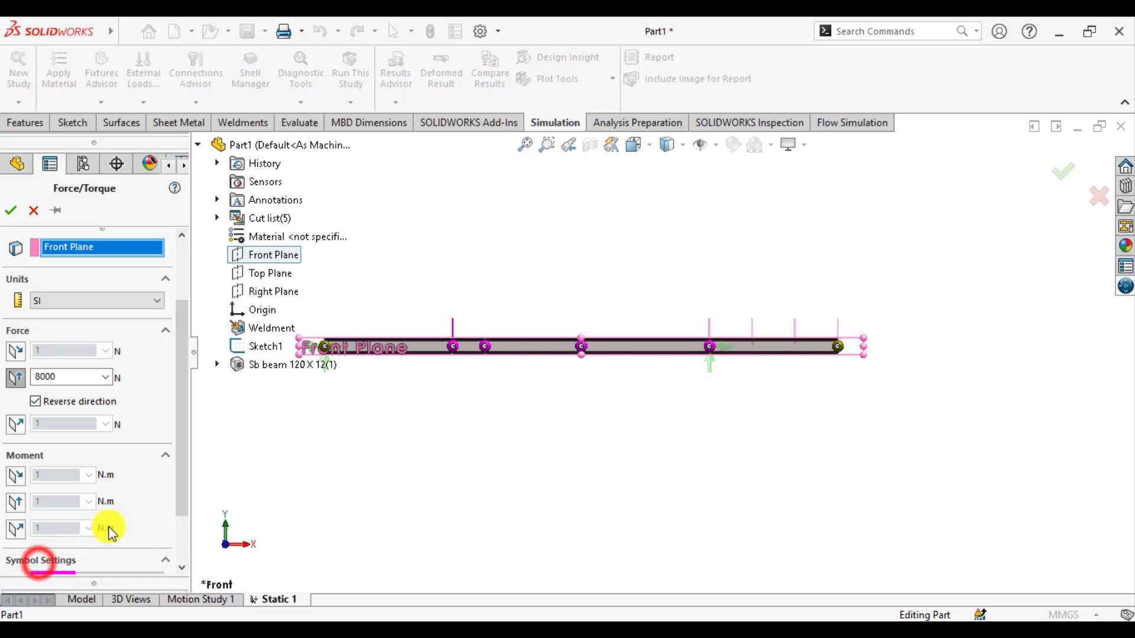
click(182, 464)
double_click(96, 536)
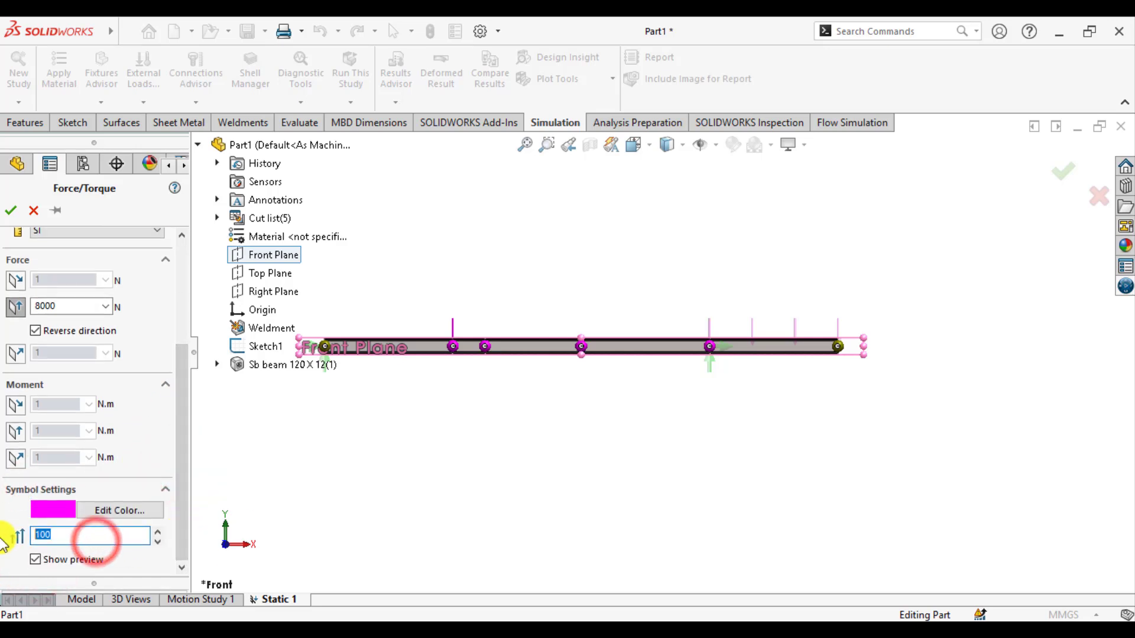
text(2)
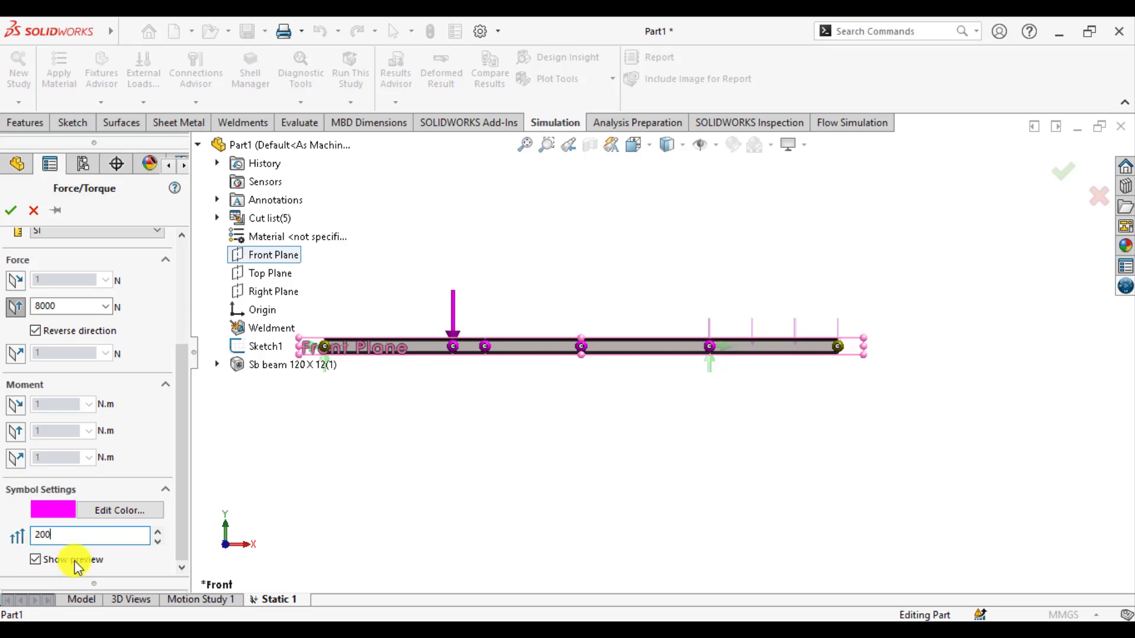
click(135, 510)
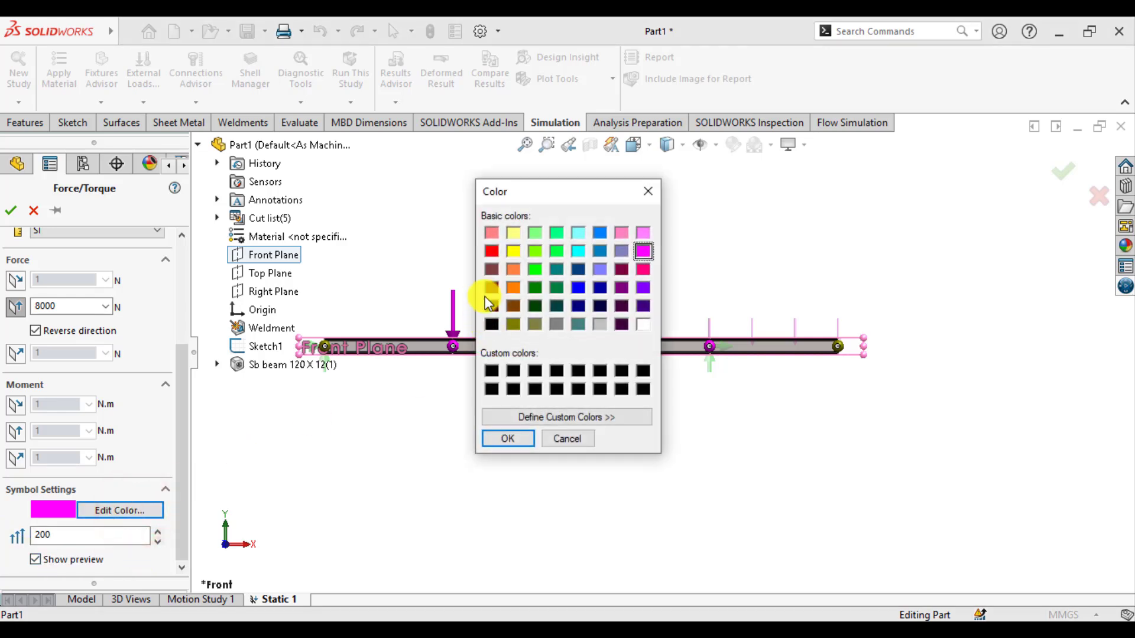
click(511, 271)
click(510, 438)
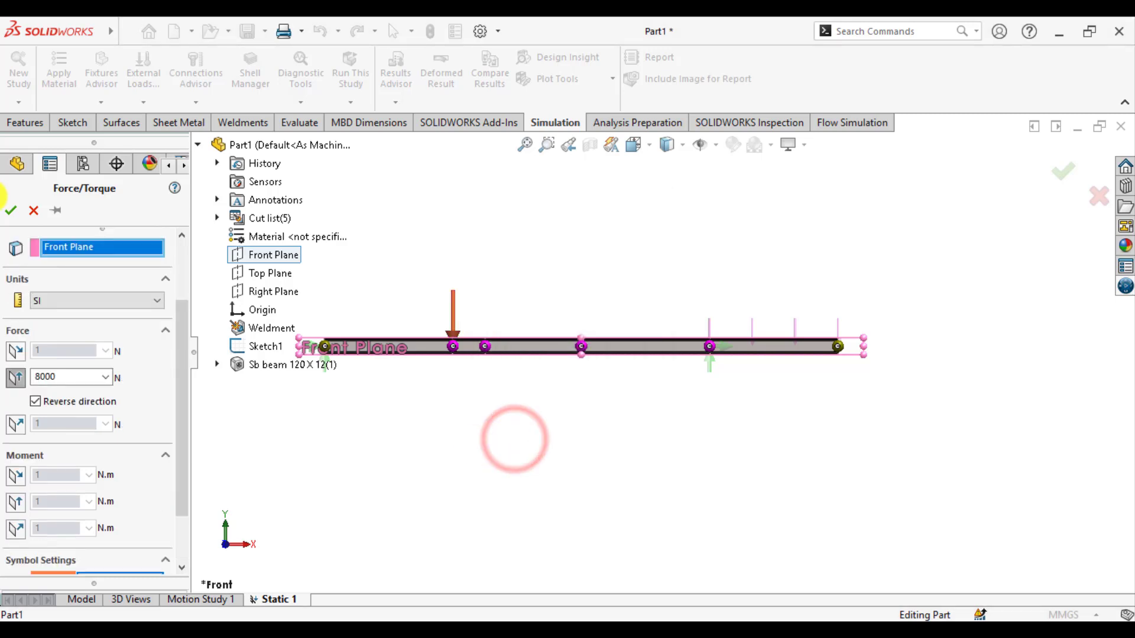
click(13, 211)
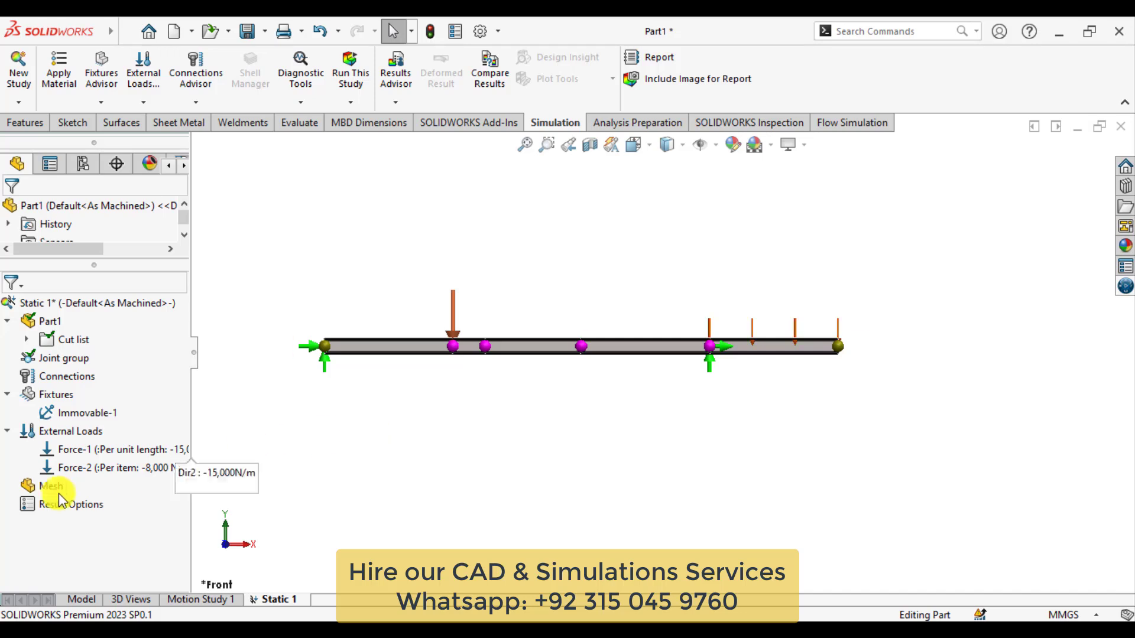
Step: Copy the 8000 N joint force and paste the duplicate into the study's external loads
right_click(91, 467)
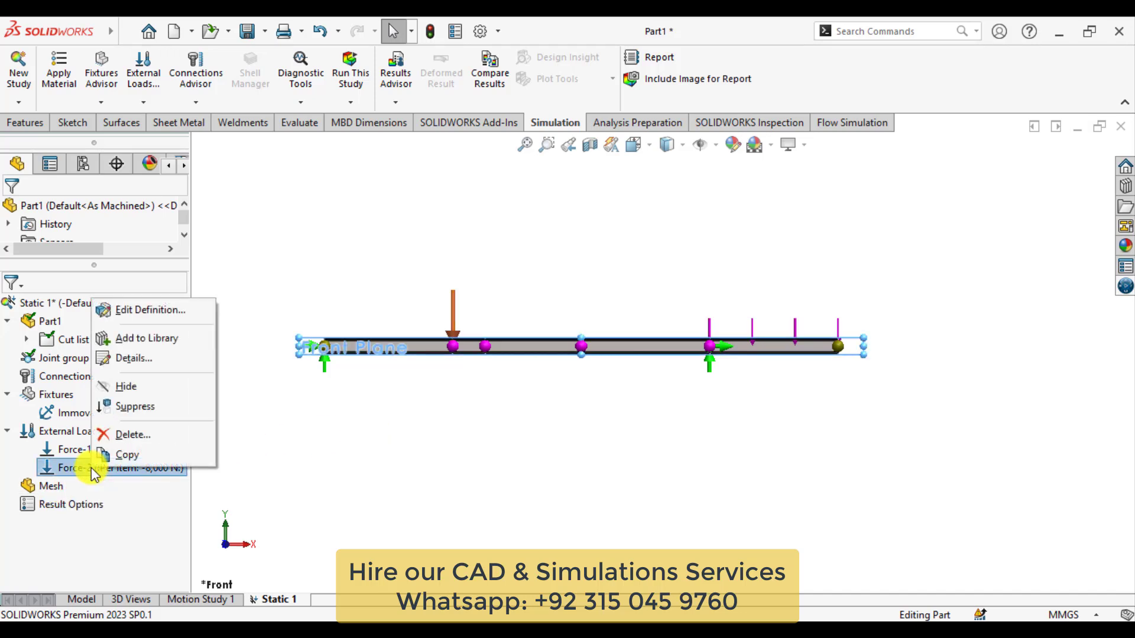
click(126, 455)
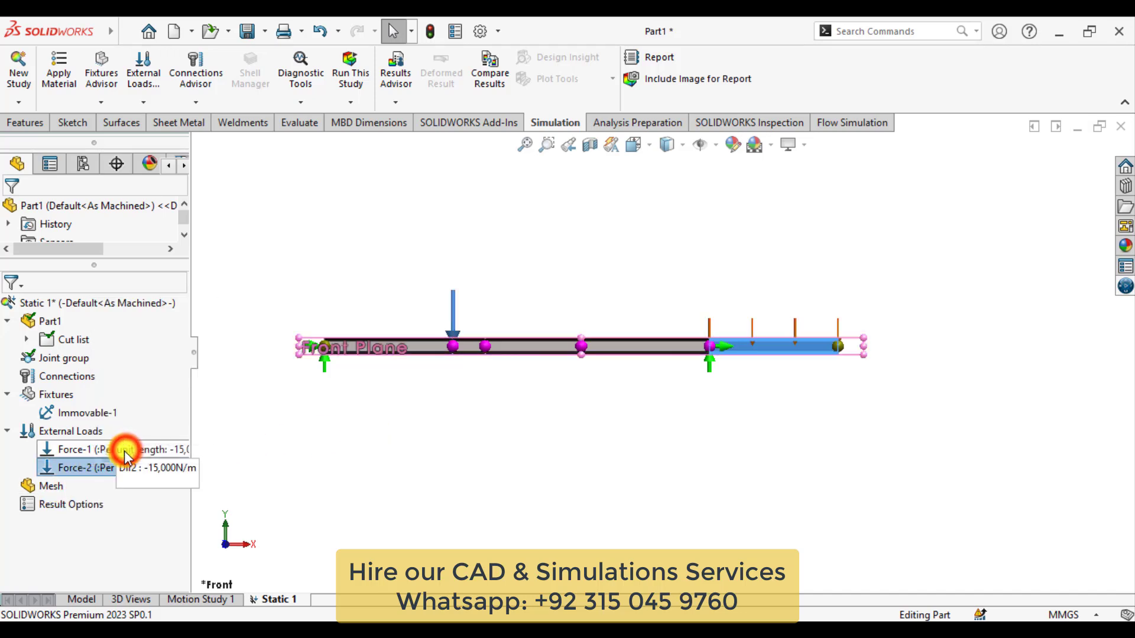
right_click(63, 437)
click(100, 326)
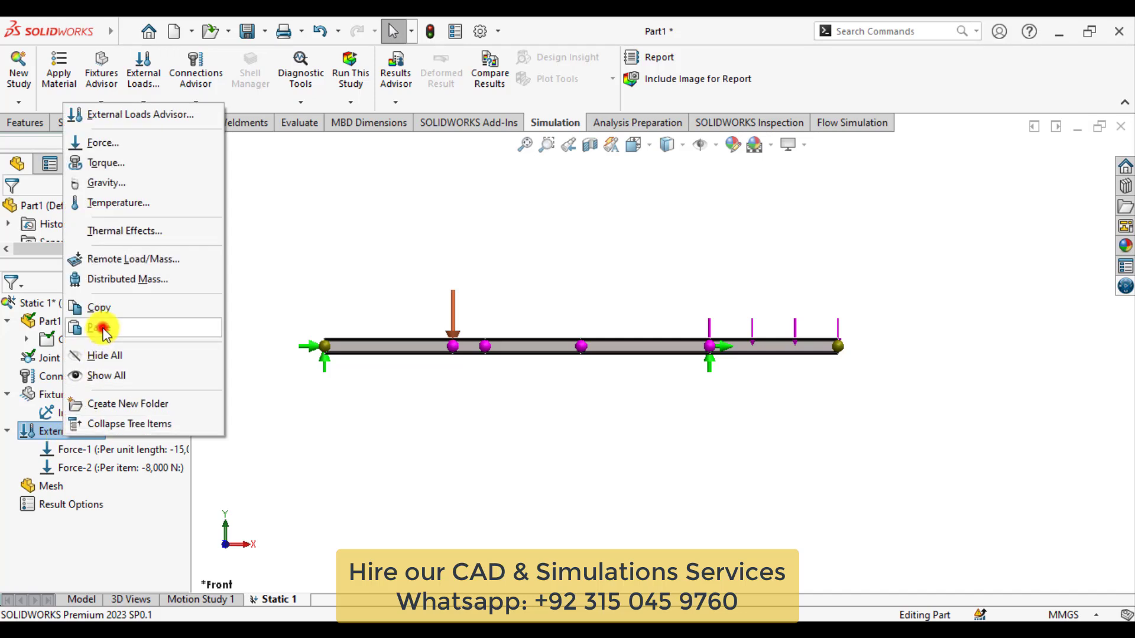
click(88, 486)
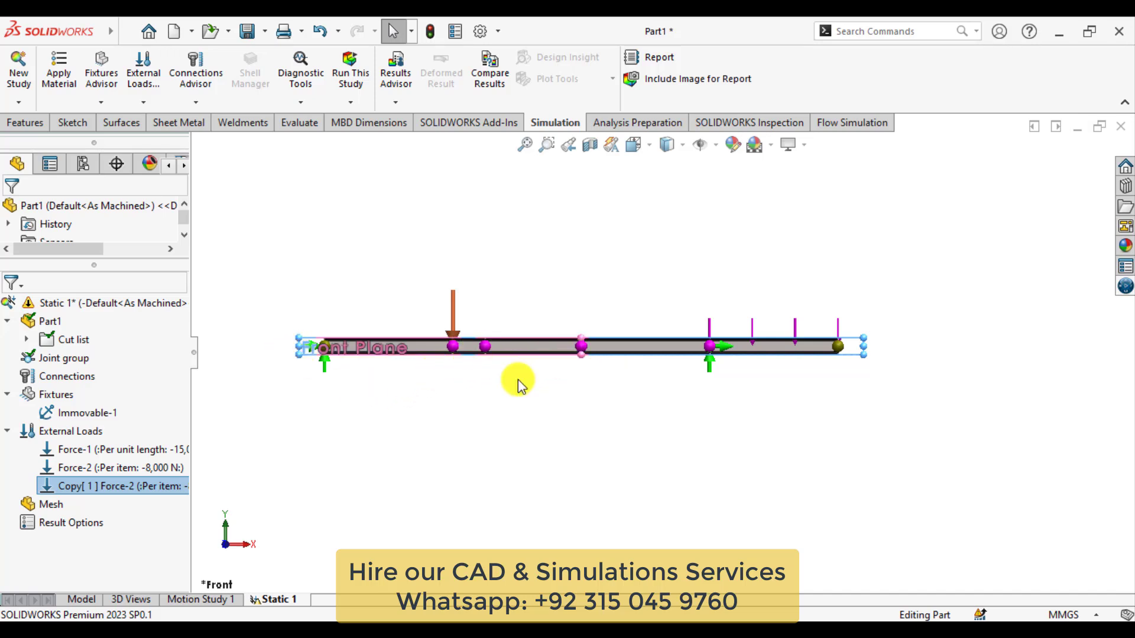
Step: Reassign the copied 8000 N force to the joint 2 m from the beam's left end and accept it
right_click(97, 494)
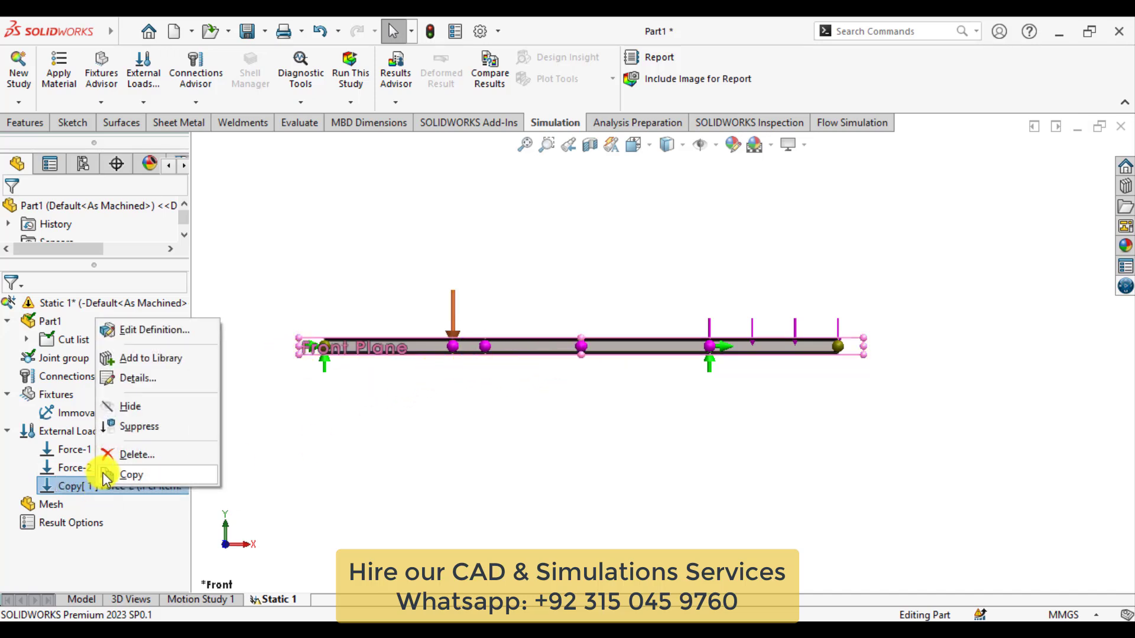
click(130, 331)
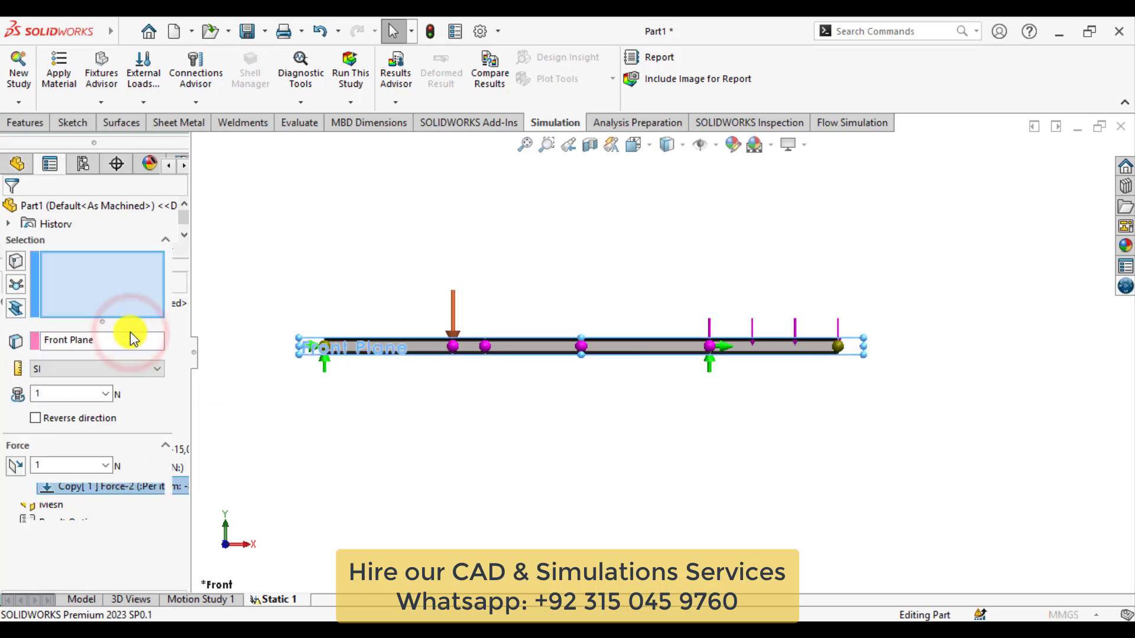
right_click(77, 261)
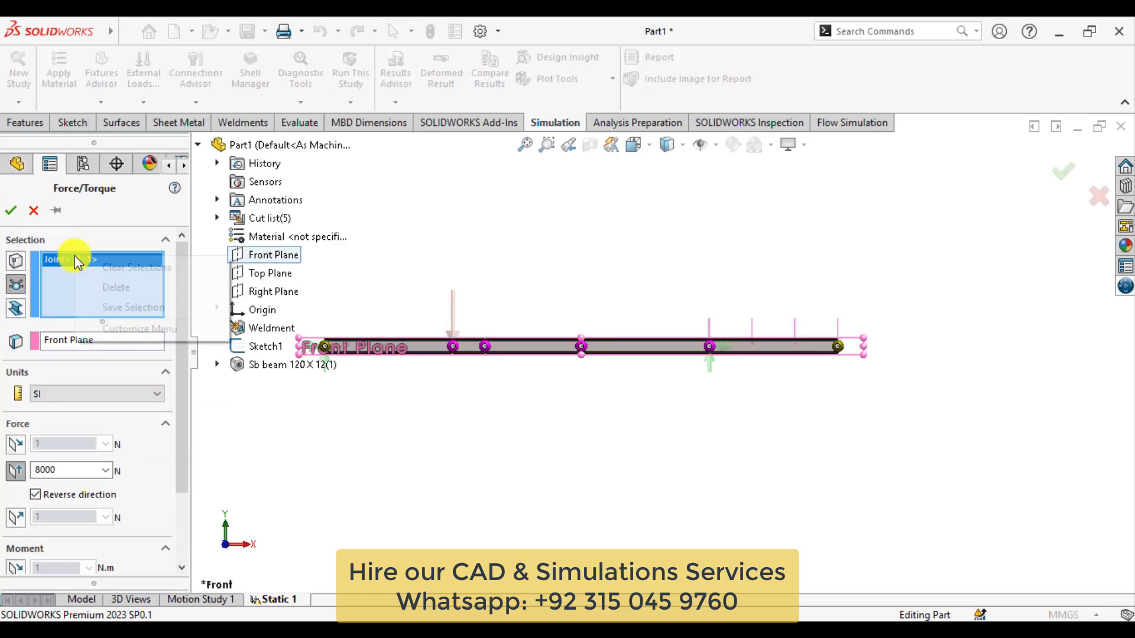
click(95, 269)
click(581, 346)
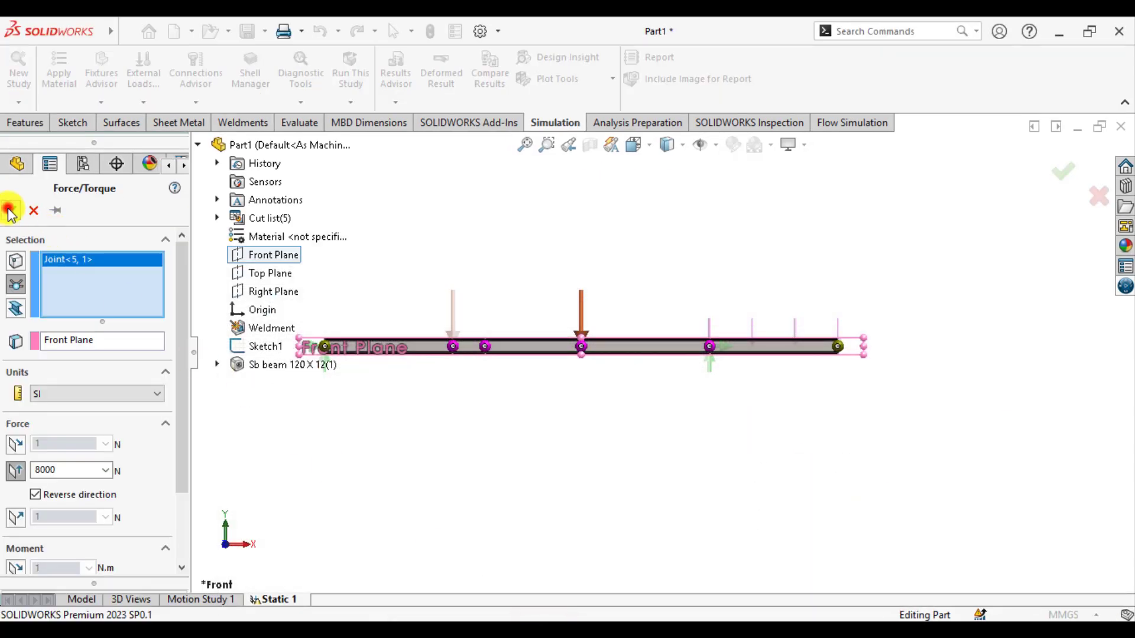
click(9, 210)
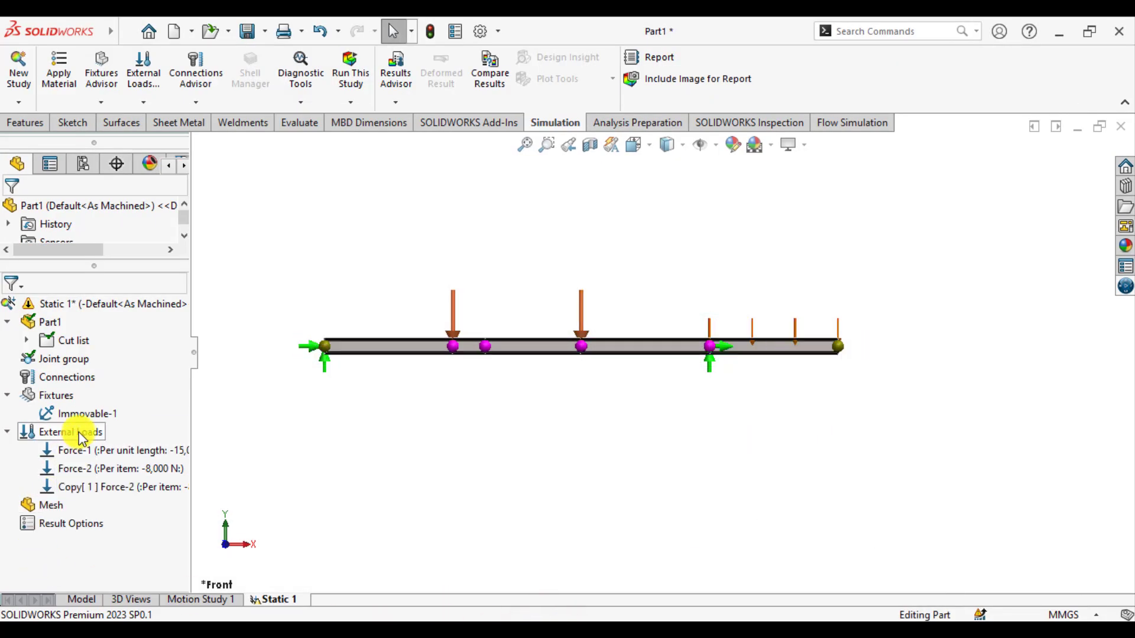
Step: Start a new force load on the joint 1.25 m from the beam's left end, referenced to the Front Plane
right_click(79, 432)
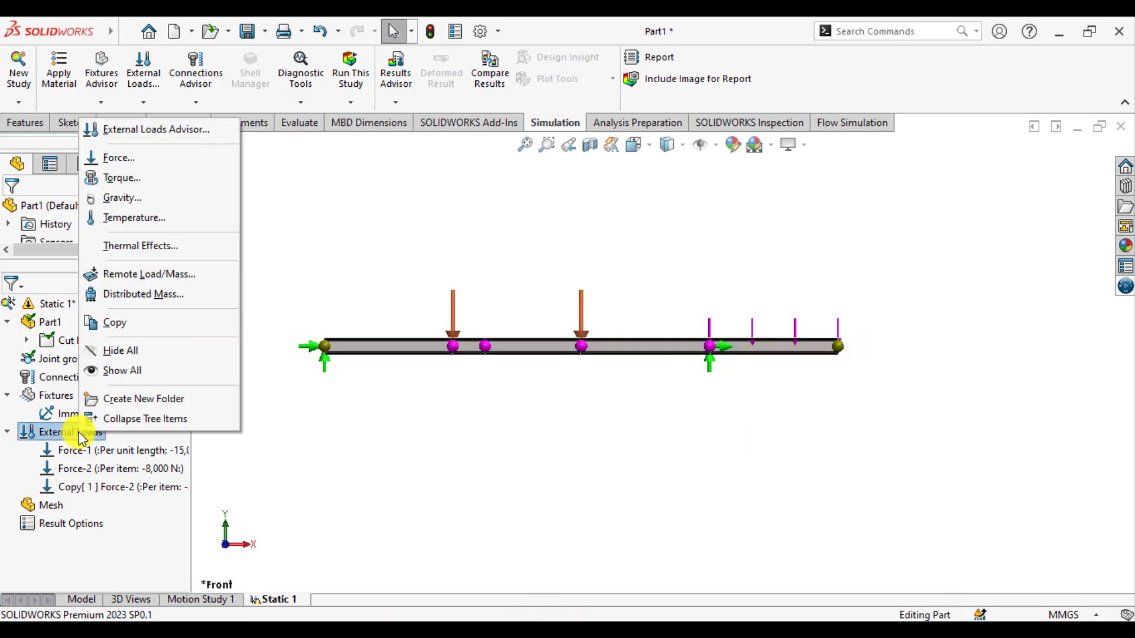
click(122, 158)
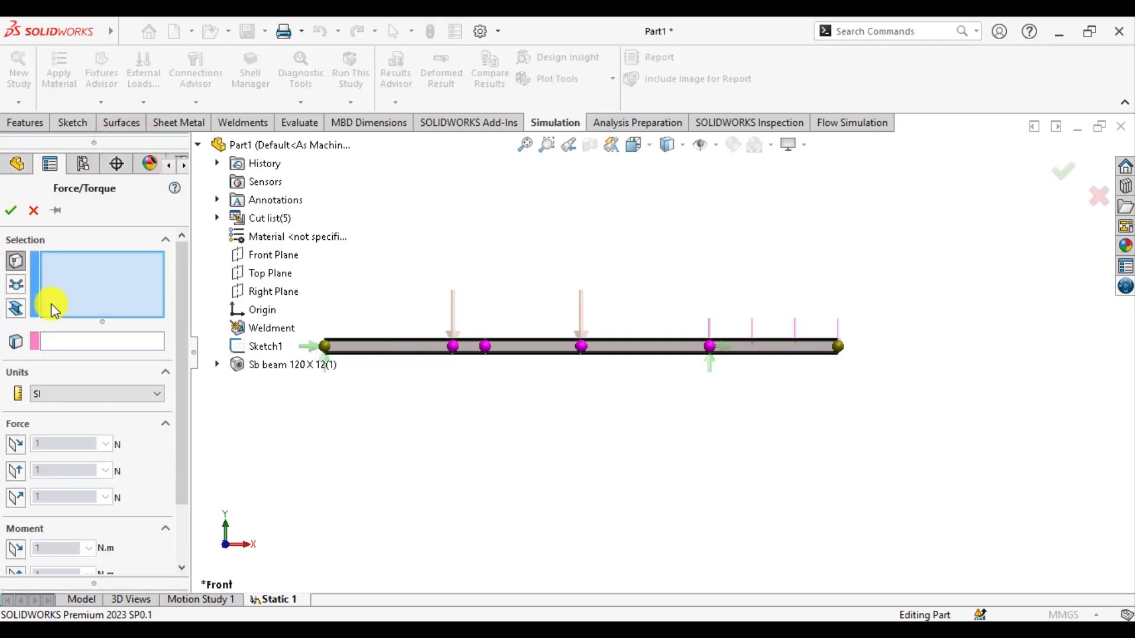
click(16, 286)
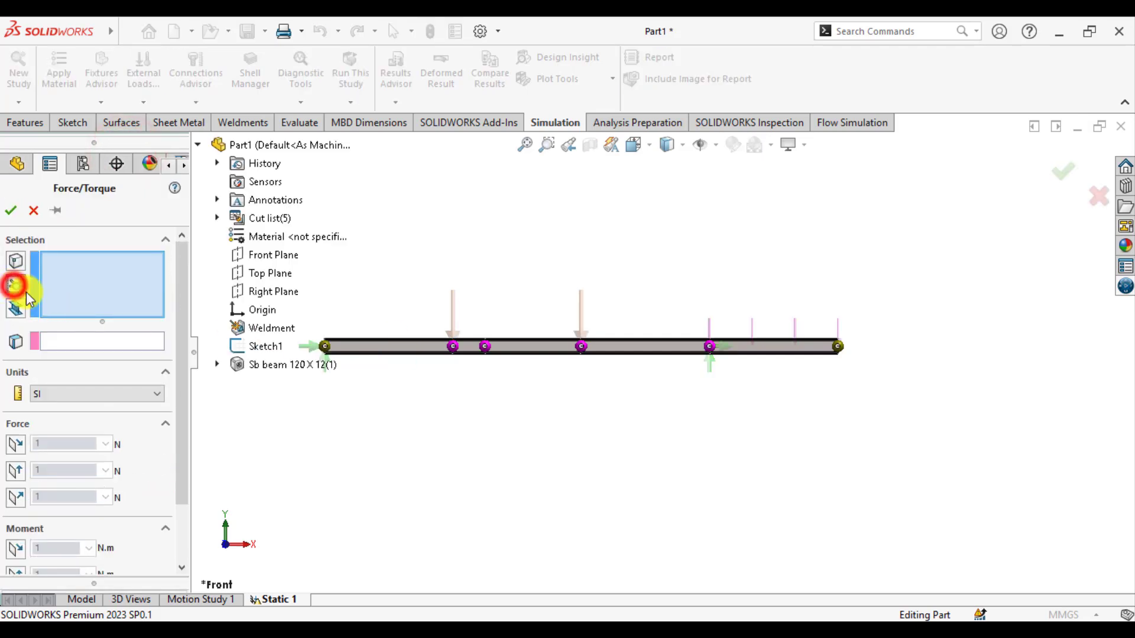
click(484, 347)
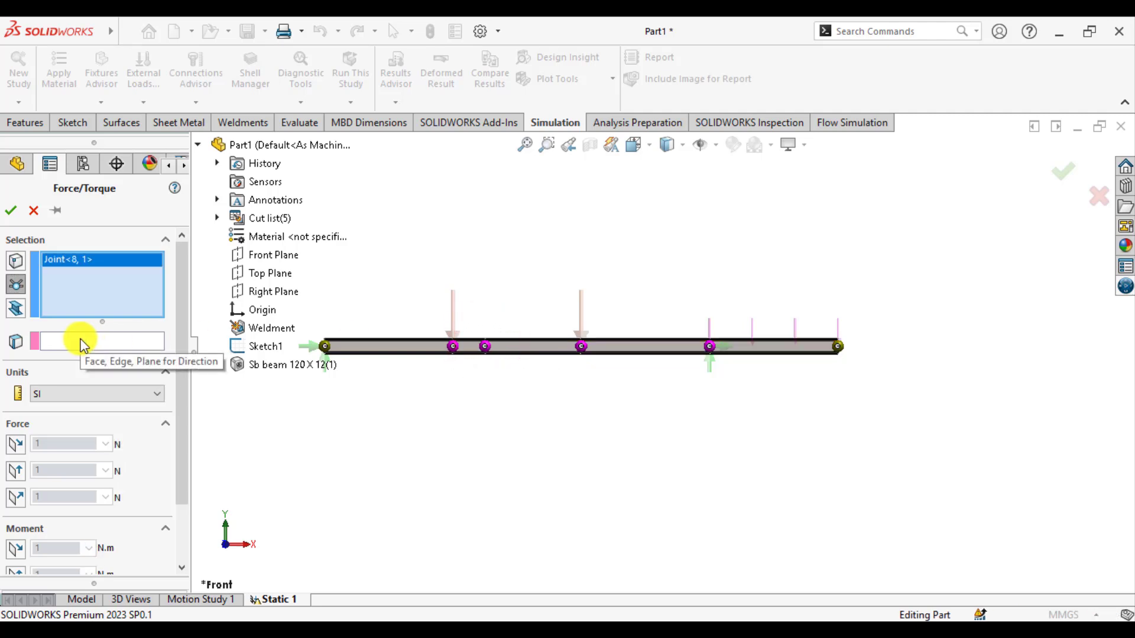
click(81, 341)
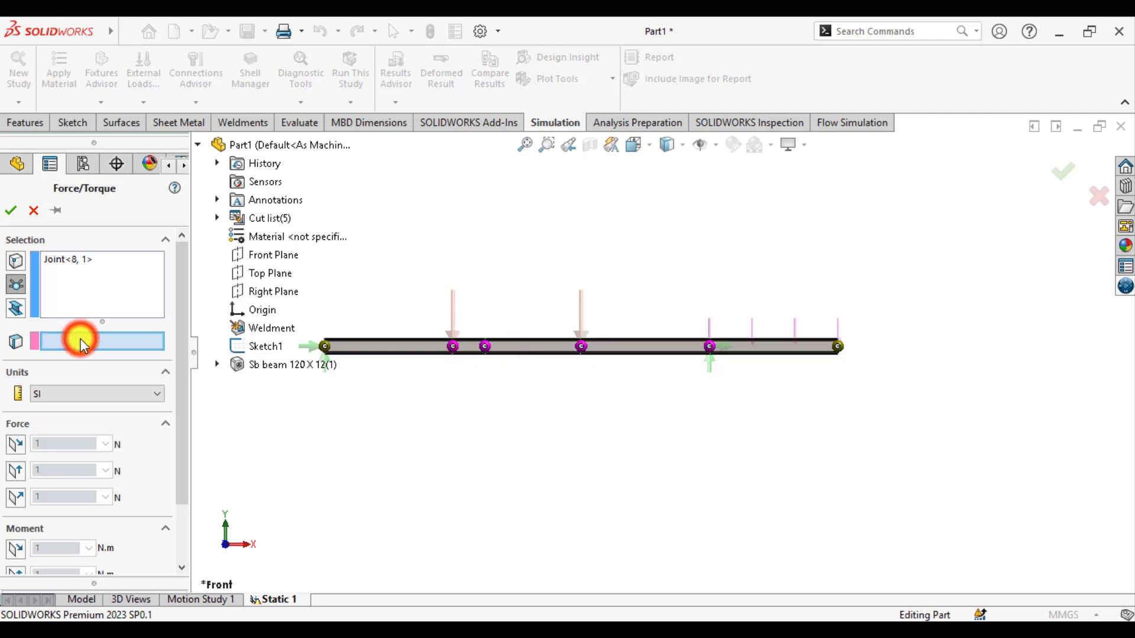
click(245, 255)
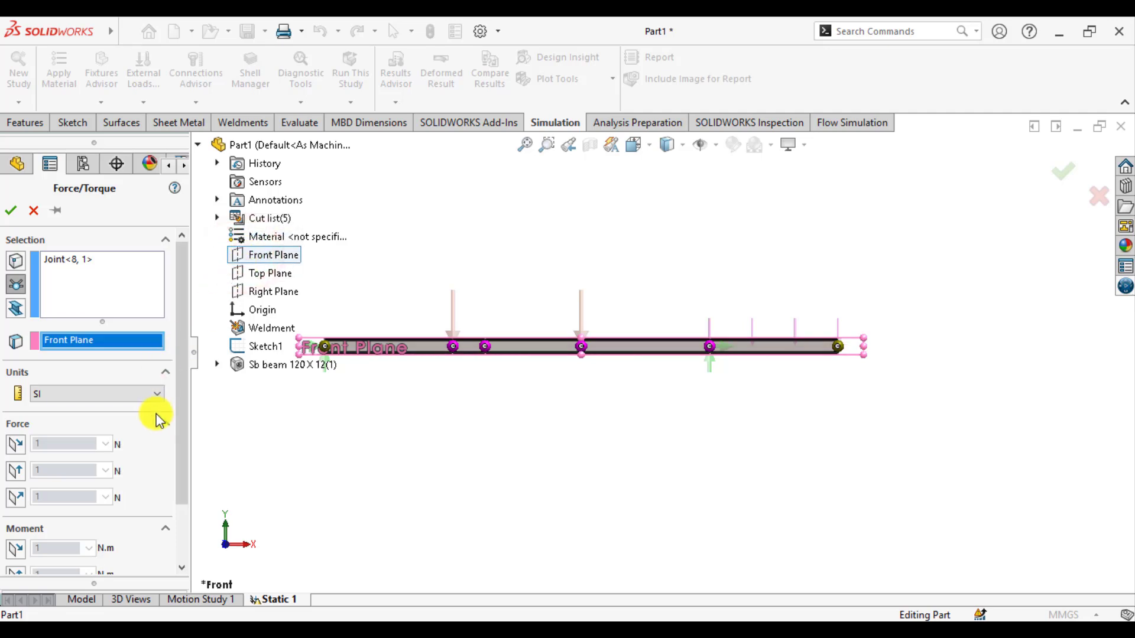
Step: Enable the joint's moment component normal to the Front Plane and examine its direction on the beam
drag(183, 428, 185, 526)
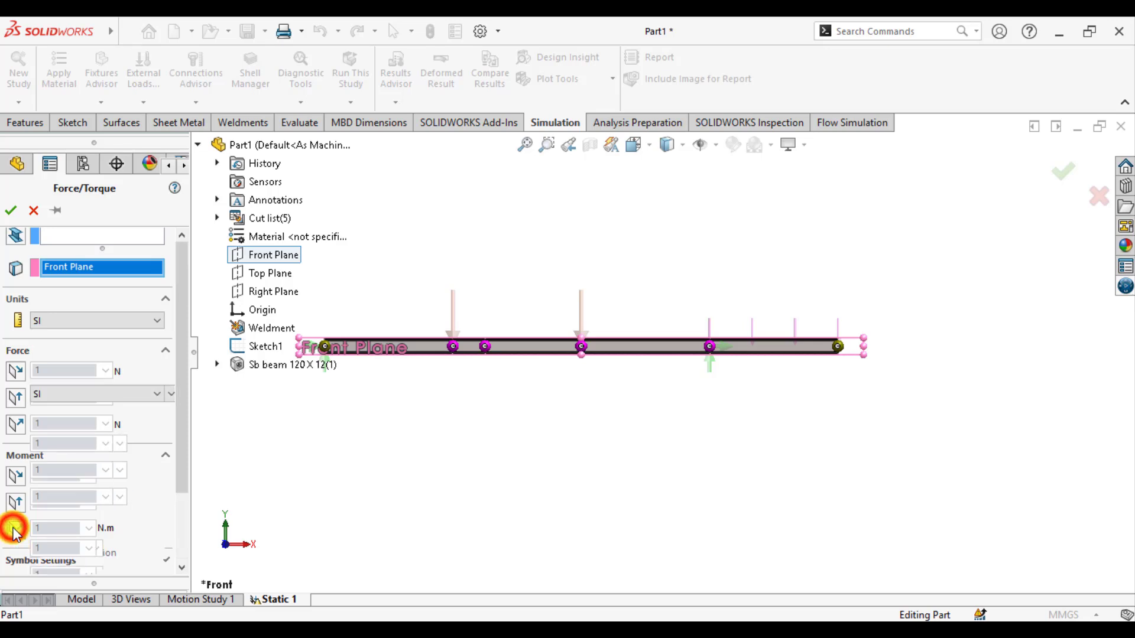
scroll(13, 526, up, 2)
drag(182, 442, 185, 537)
click(59, 508)
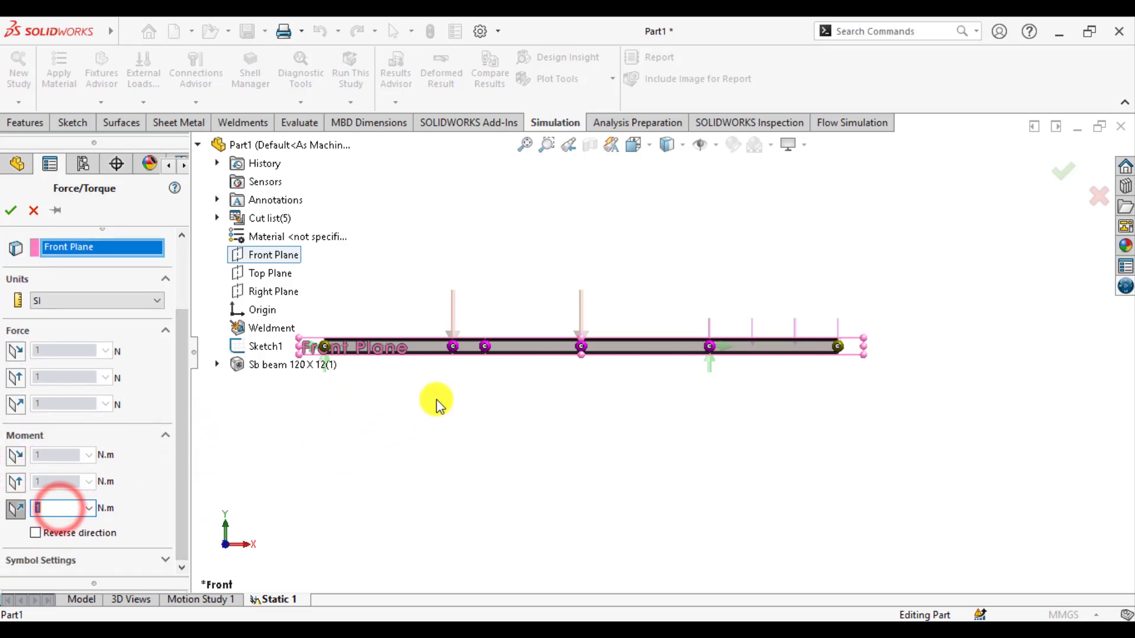
middle_drag(440, 408, 477, 514)
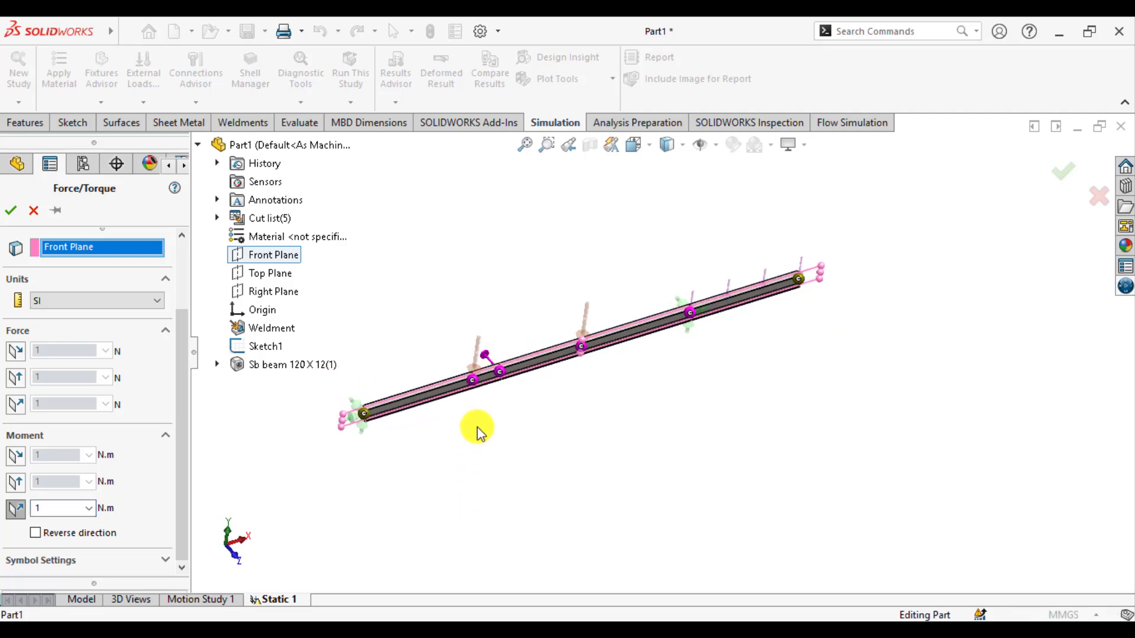
scroll(476, 430, down, 3)
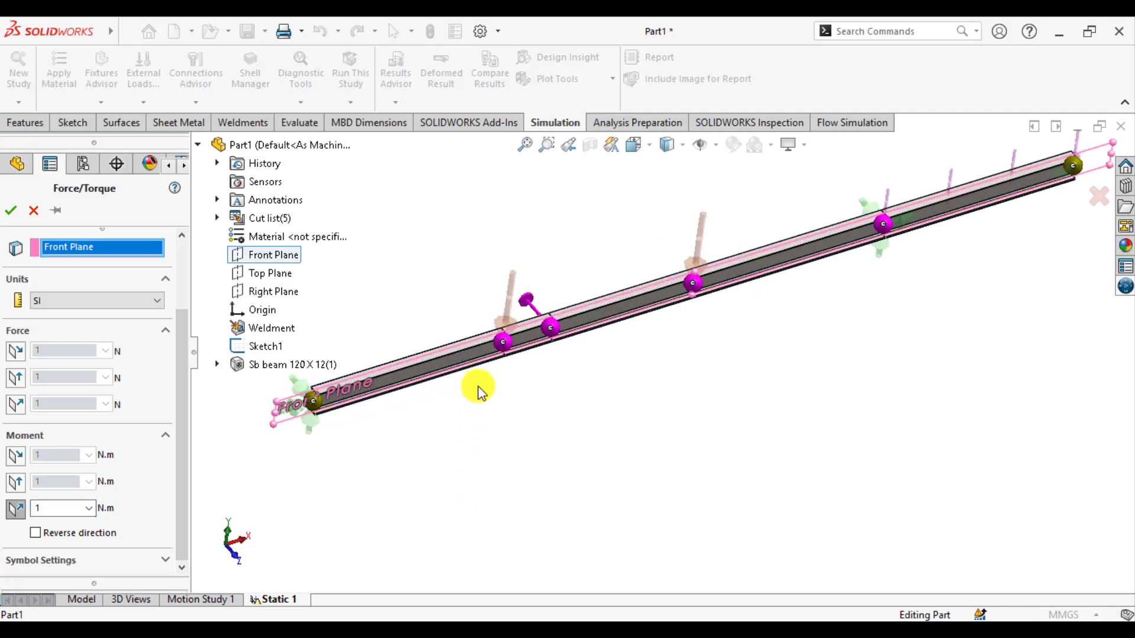
click(532, 314)
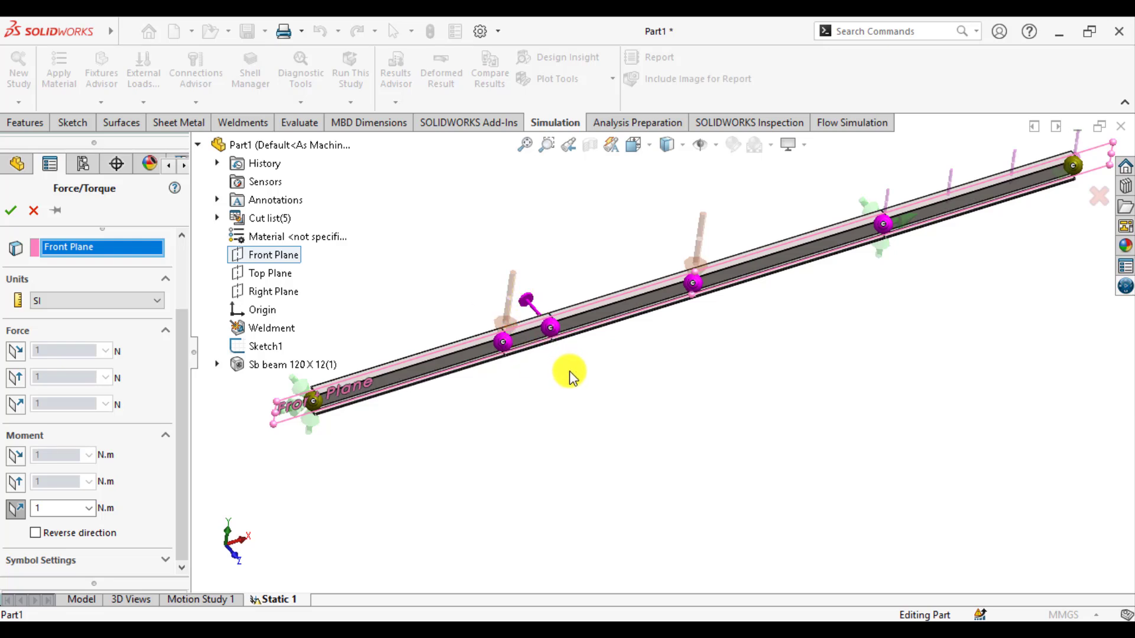
Step: Reverse the moment's direction, set it to 20000 N·m, check it against the beam diagram and accept the load
click(38, 533)
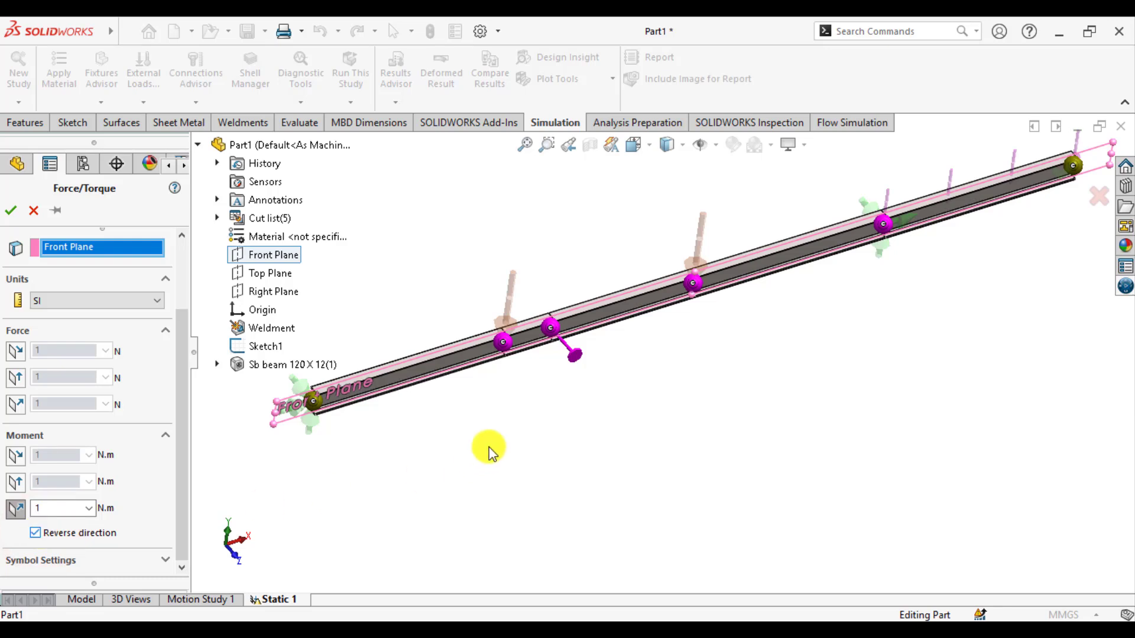
click(59, 511)
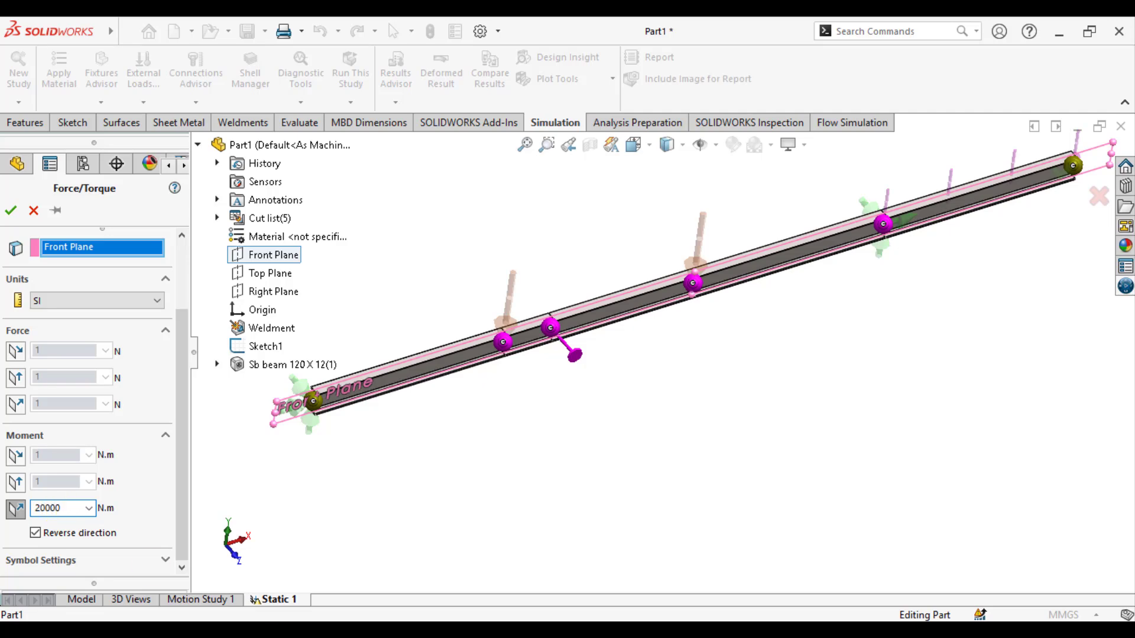
key(alt+Tab)
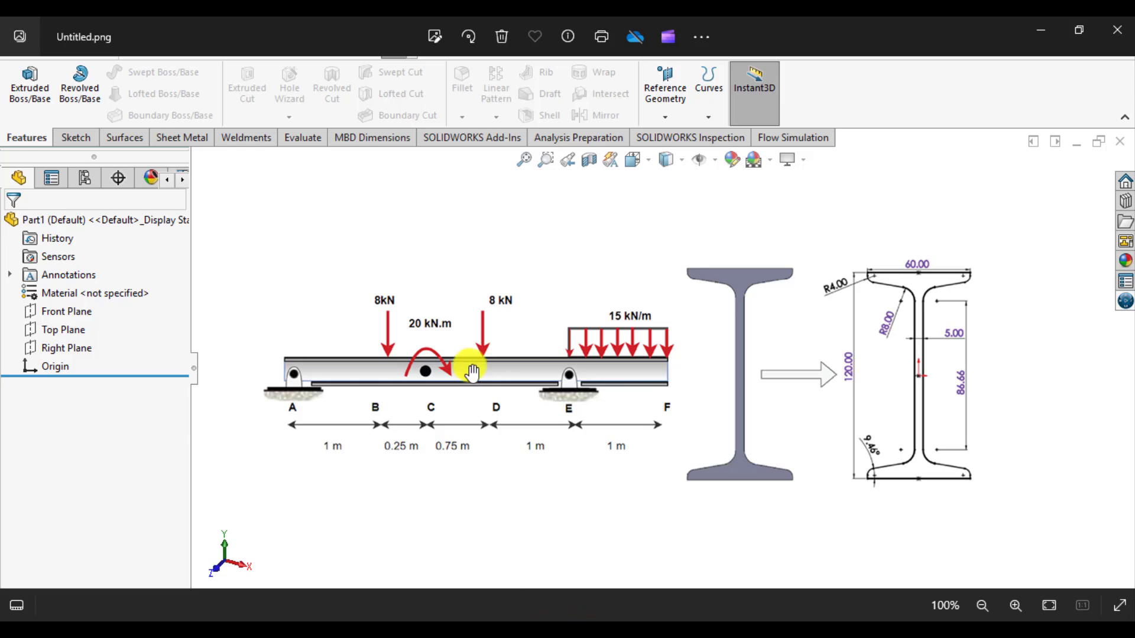
click(549, 618)
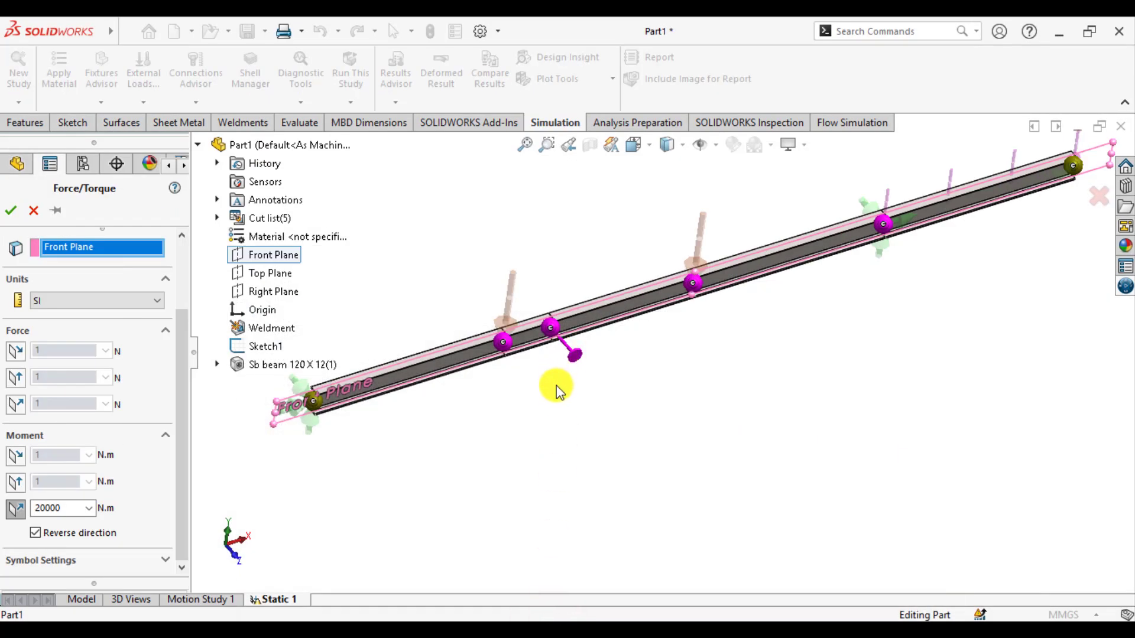
click(9, 211)
Step: Look over the applied loads, run the static study and show the stress plot in the front view
middle_drag(532, 512, 535, 394)
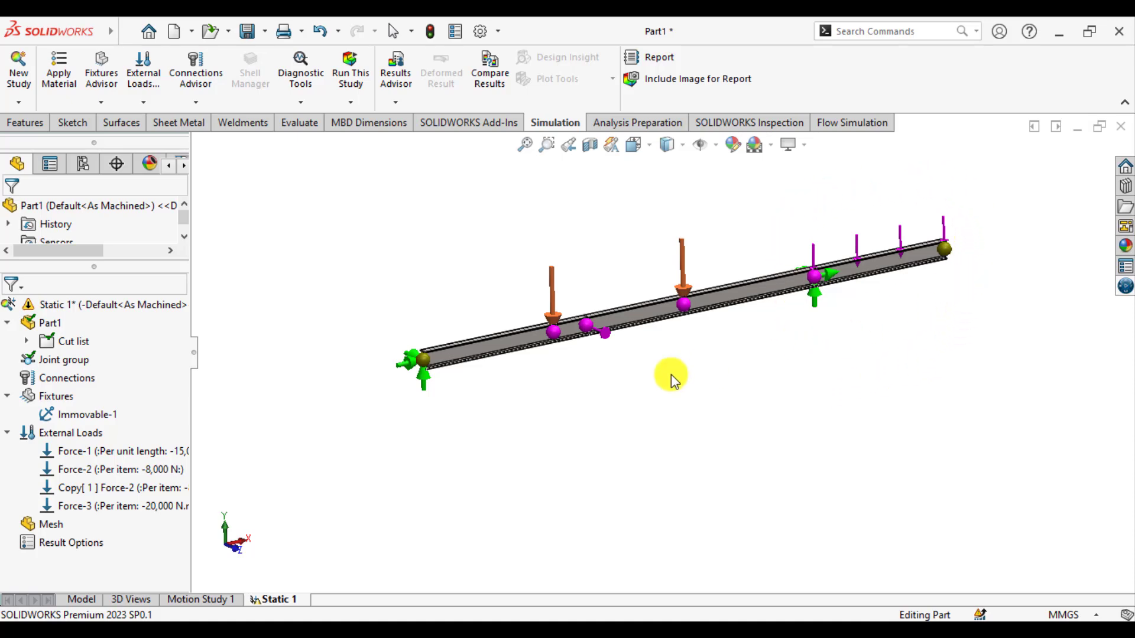
middle_drag(603, 362, 595, 407)
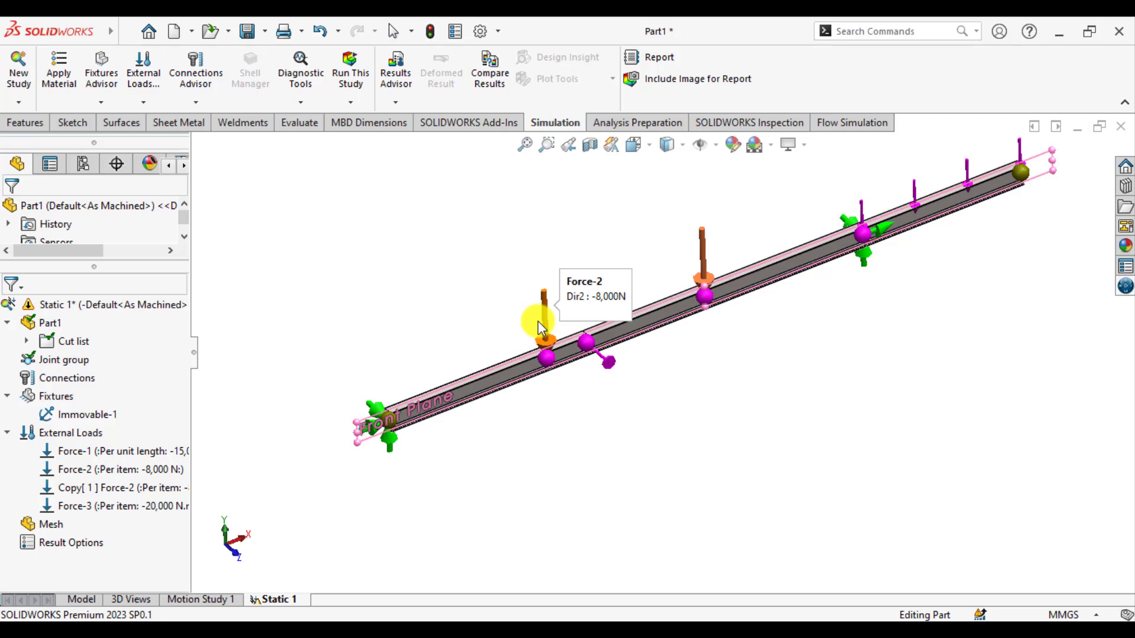
click(615, 248)
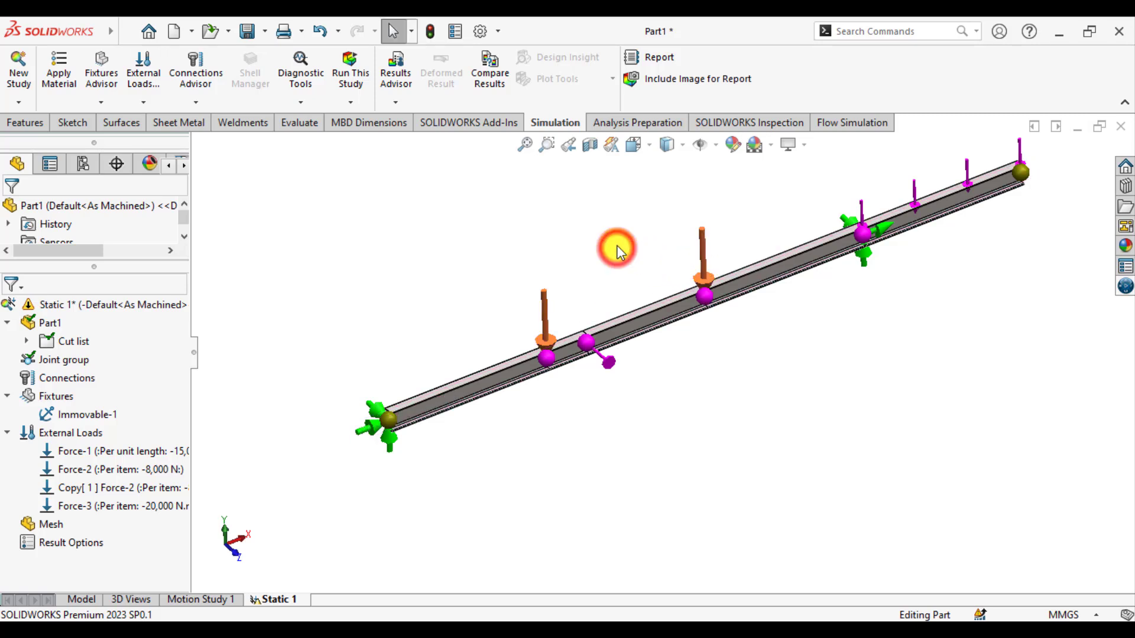
click(349, 74)
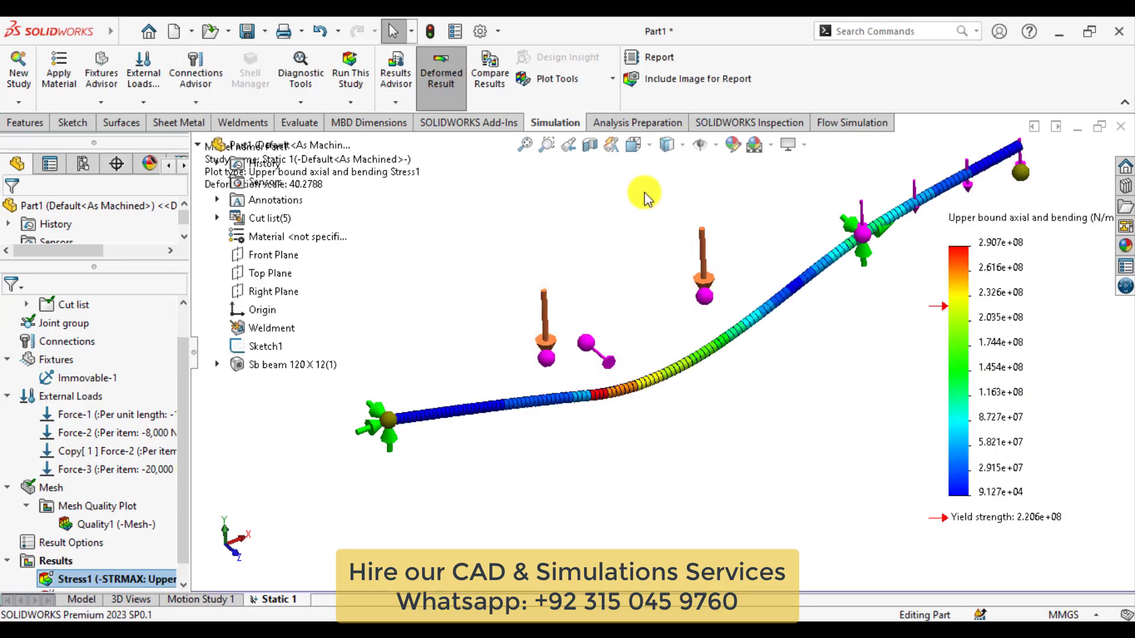
click(656, 147)
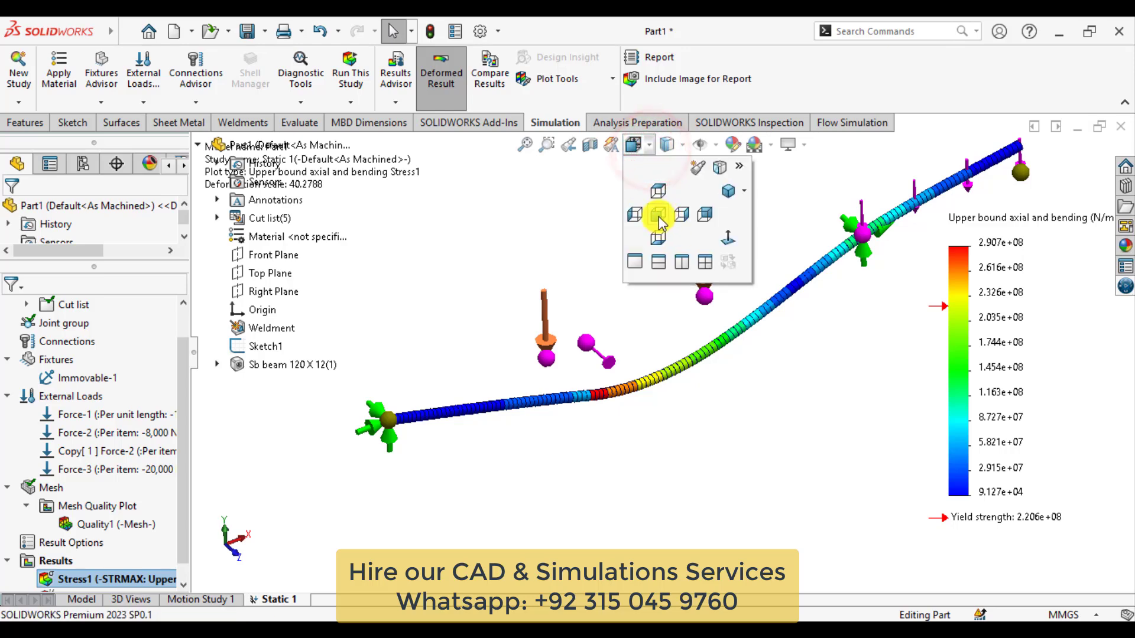
click(656, 216)
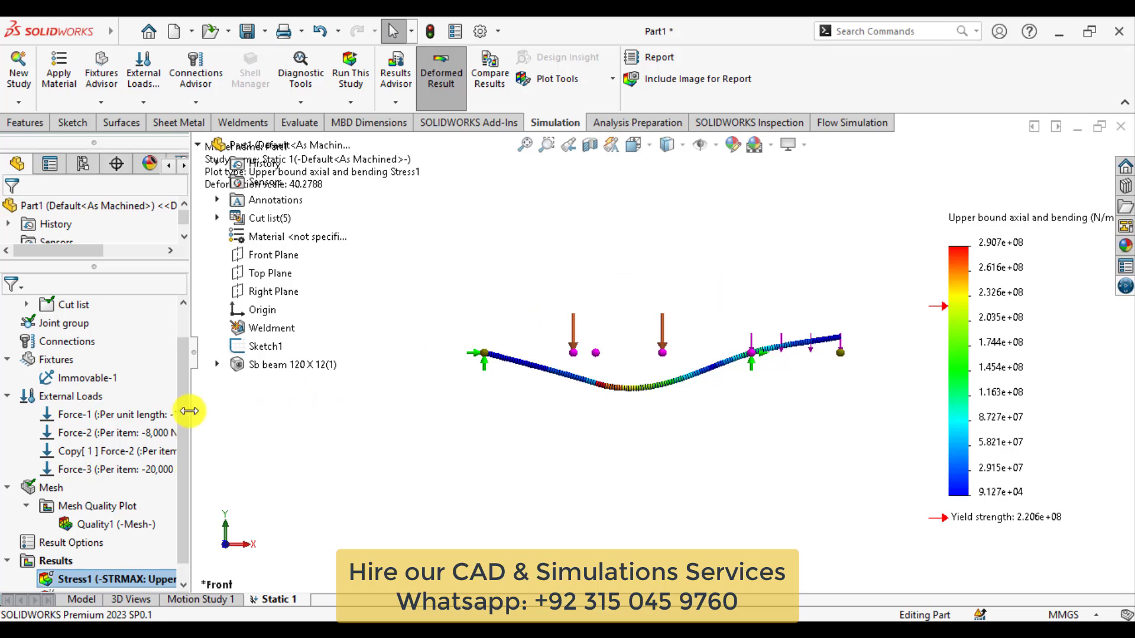
scroll(185, 417, down, 1)
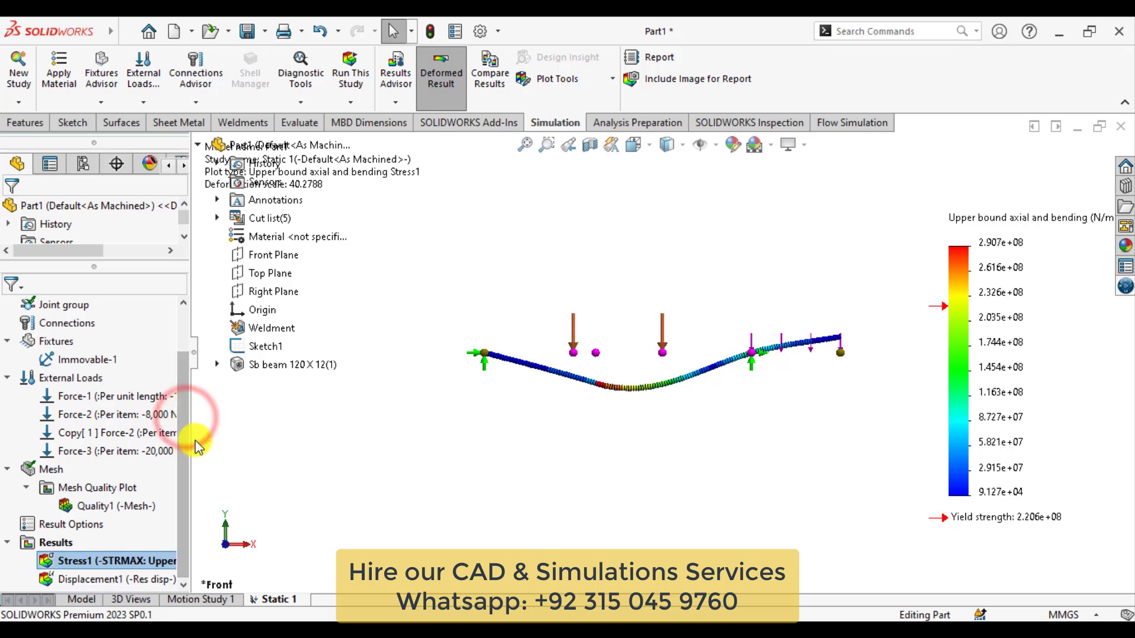
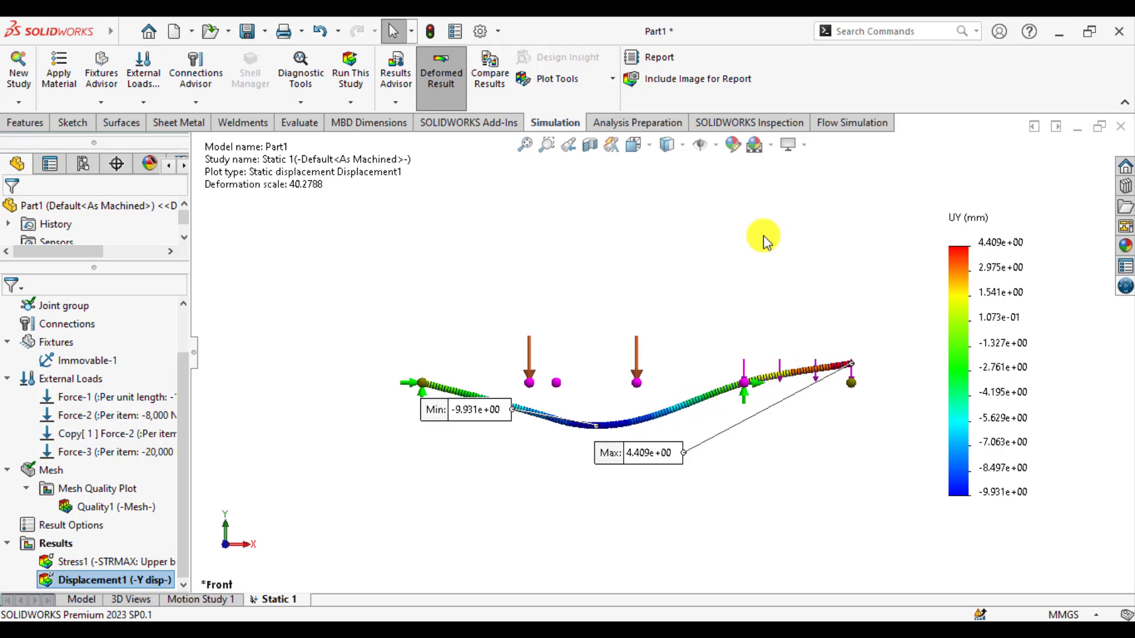
Step: Move the Y displacement plot's maximum label above the beam's right end and its minimum label below mid-span
mouse_move(642, 456)
mouse_down()
mouse_move(810, 470)
mouse_move(902, 343)
mouse_move(919, 287)
mouse_move(928, 293)
mouse_up()
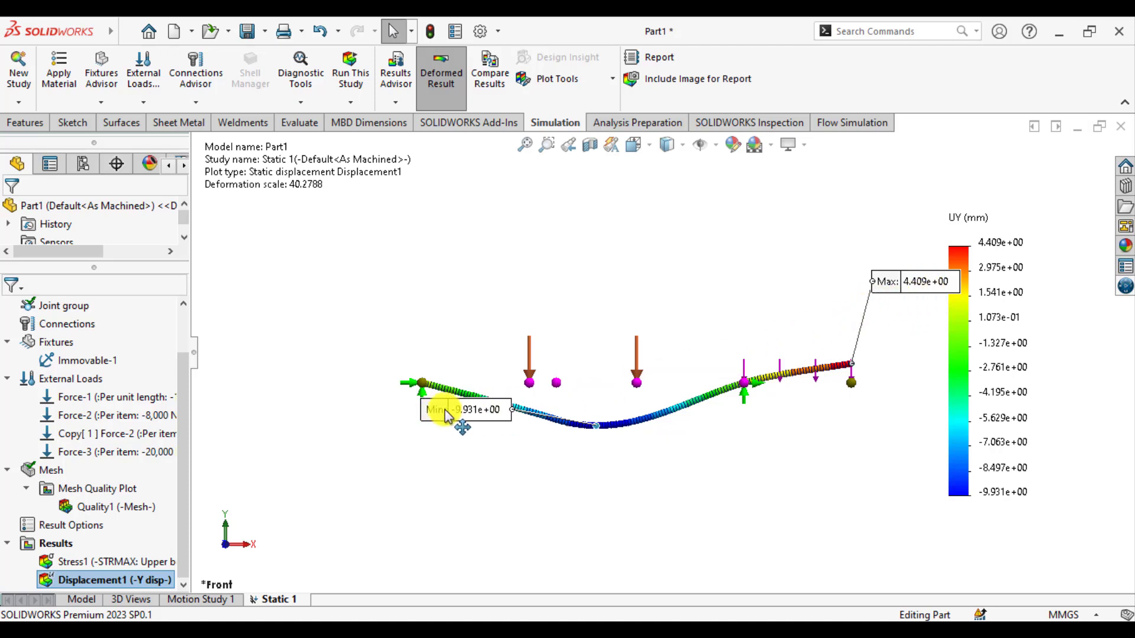
drag(461, 410, 699, 495)
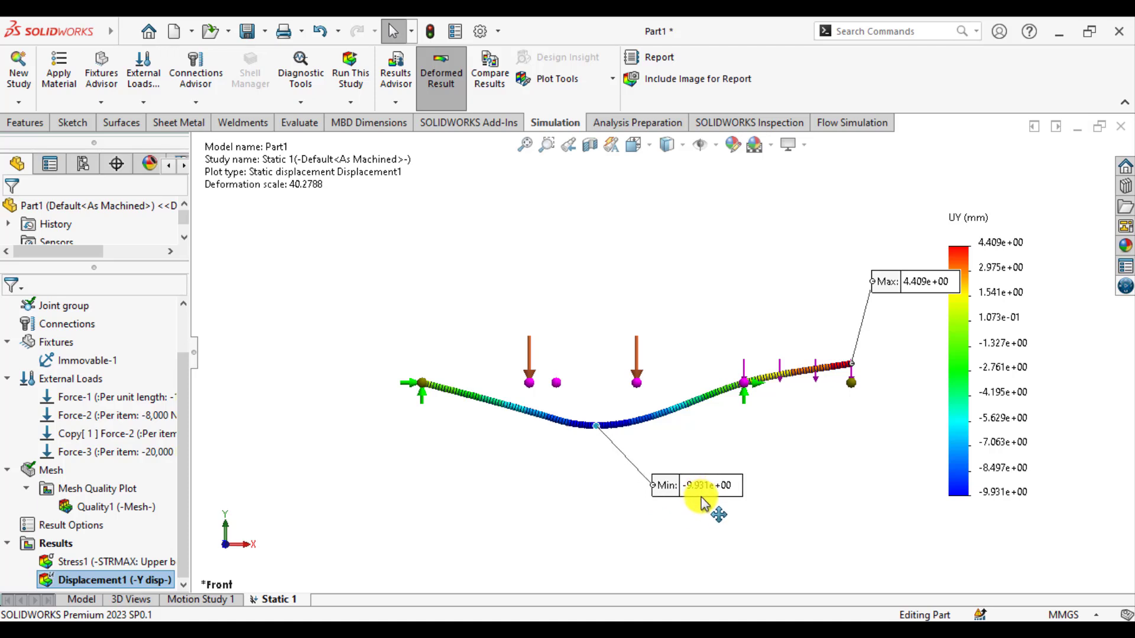
Step: Superimpose the undeformed model on the Y displacement plot as Translucent (Part colors) with a transparency of 0.07
right_click(105, 578)
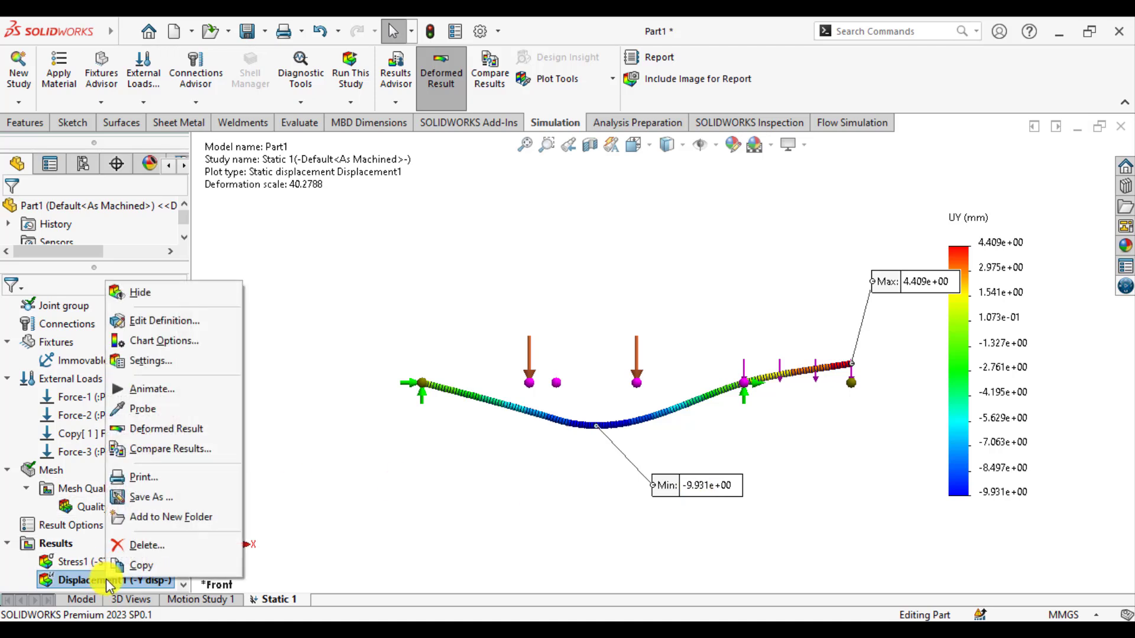
click(144, 322)
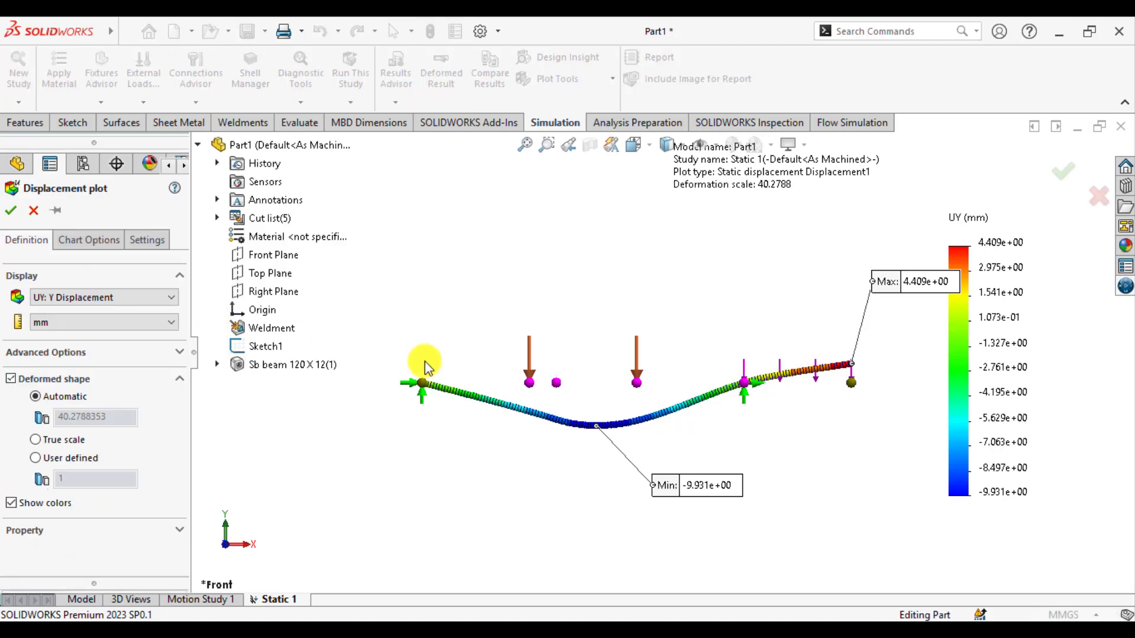
click(149, 242)
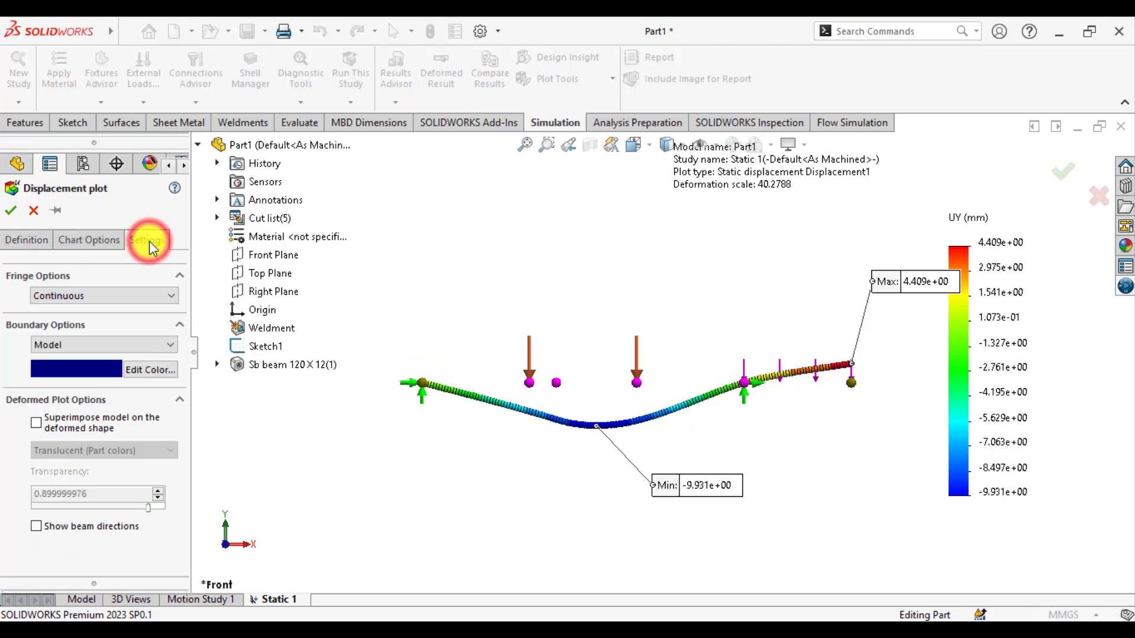
click(36, 423)
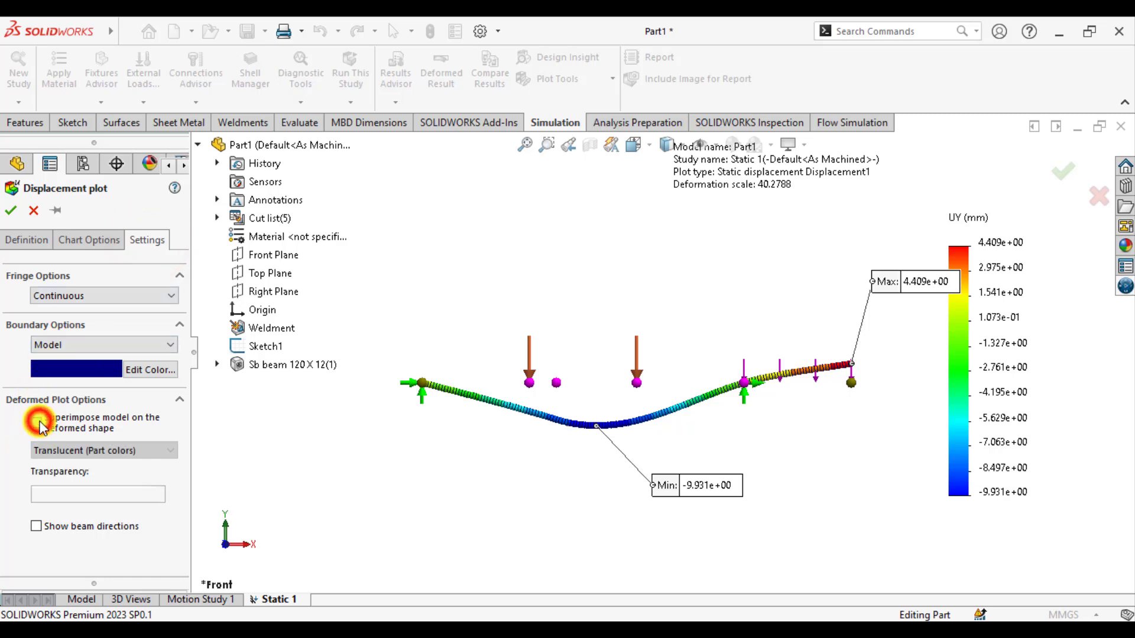
drag(149, 513, 76, 515)
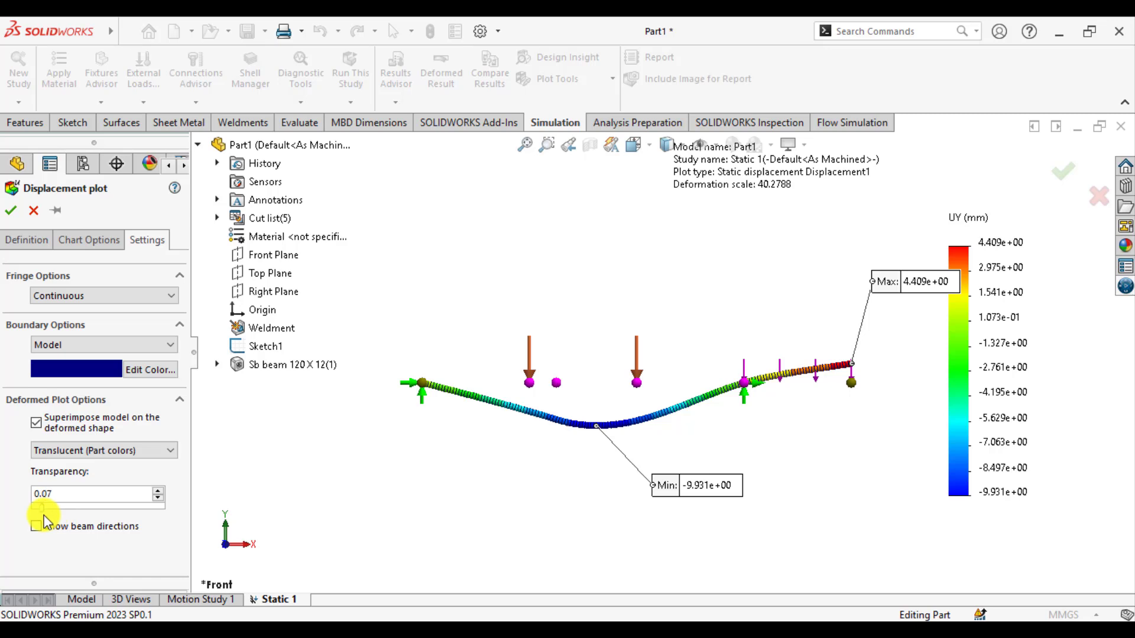
click(11, 210)
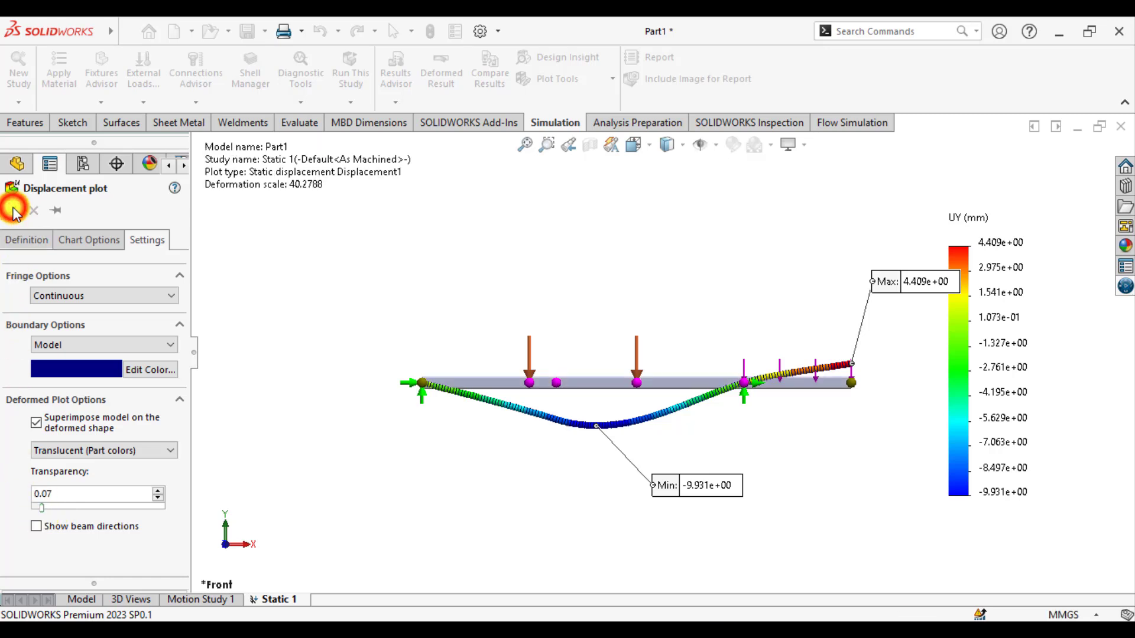
scroll(717, 449, down, 1)
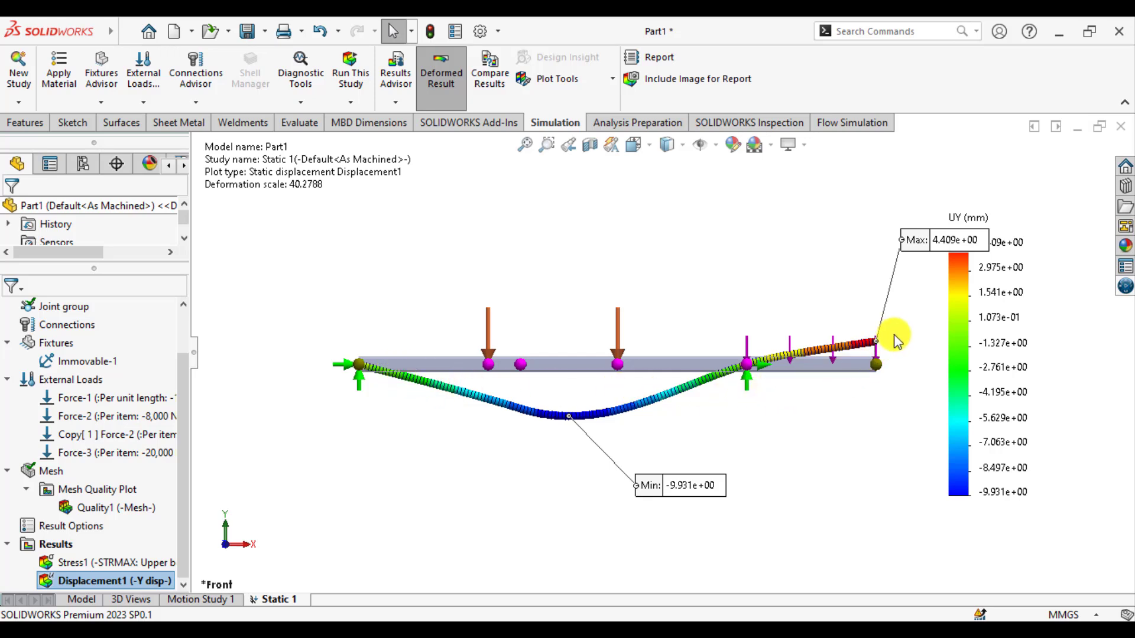
Step: Play the Y displacement plot's animation to watch the beam deform, and close it
right_click(93, 582)
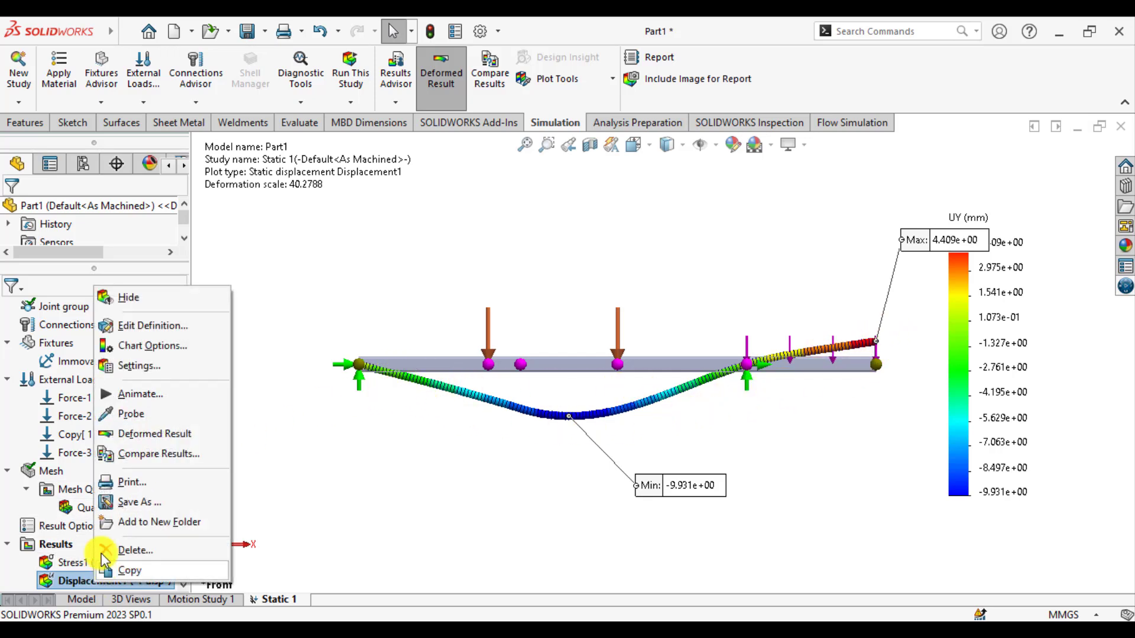
click(139, 395)
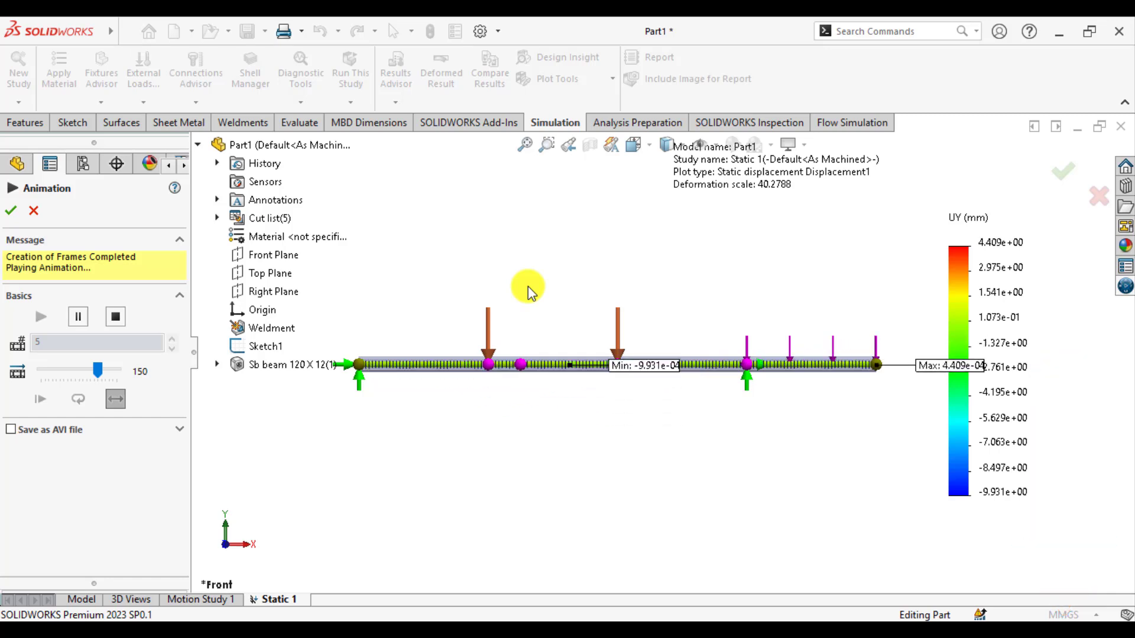
click(13, 211)
click(489, 270)
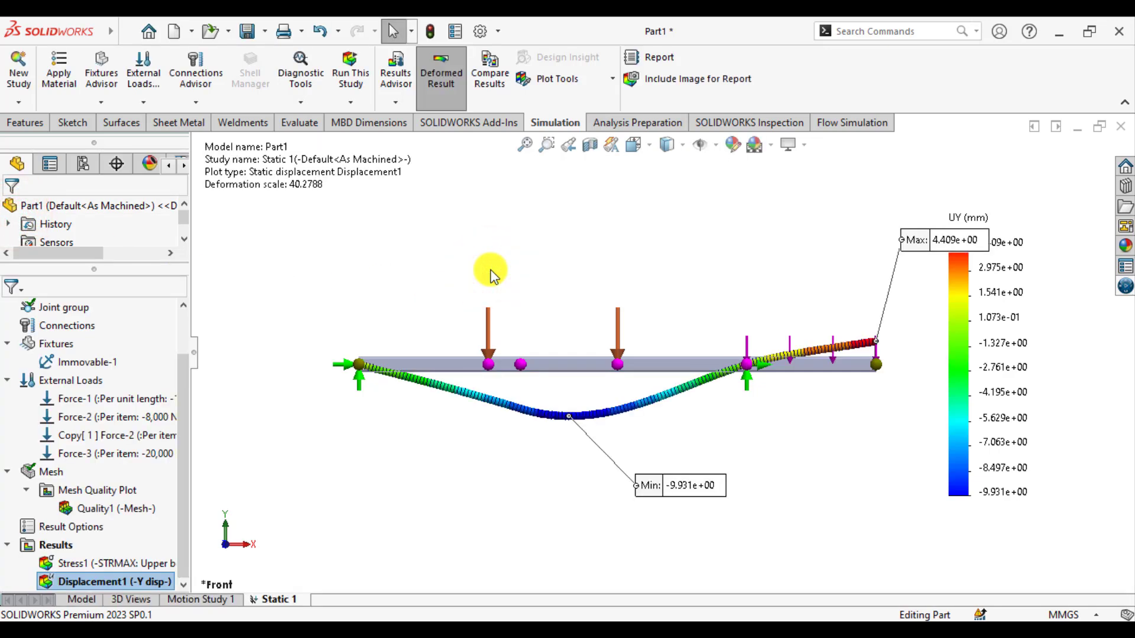
Step: Define a beam diagram of Shear Force in Dir1 in N for all beams
right_click(56, 547)
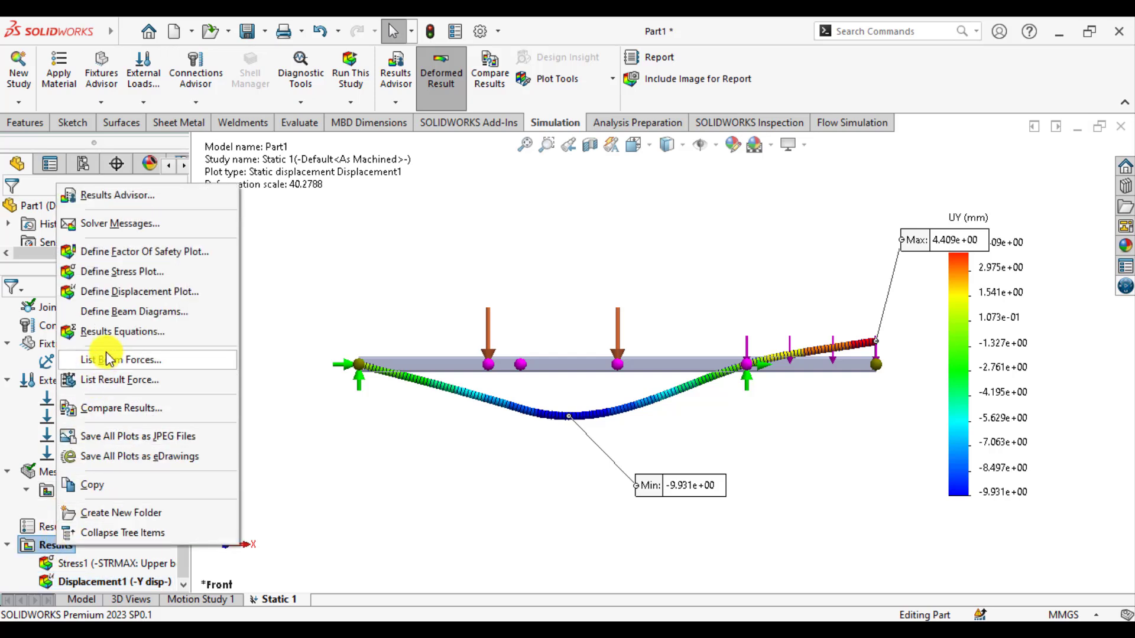
click(126, 319)
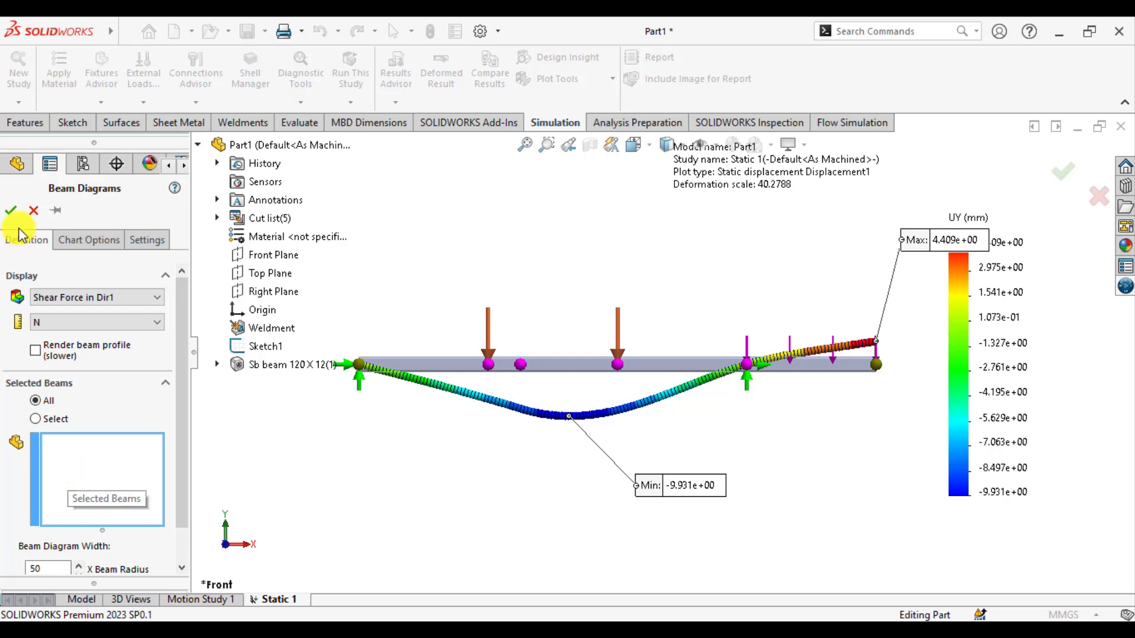
click(11, 211)
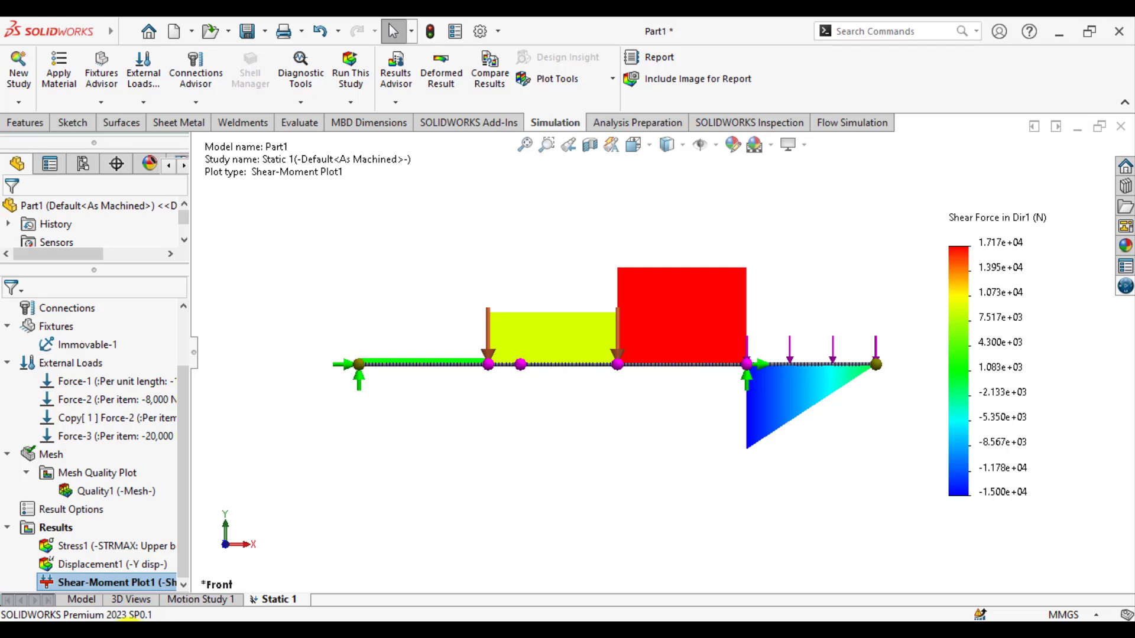
Step: Show the shear force diagram's minimum and maximum annotations and move both labels below the beam, clear of the coloured areas
right_click(99, 584)
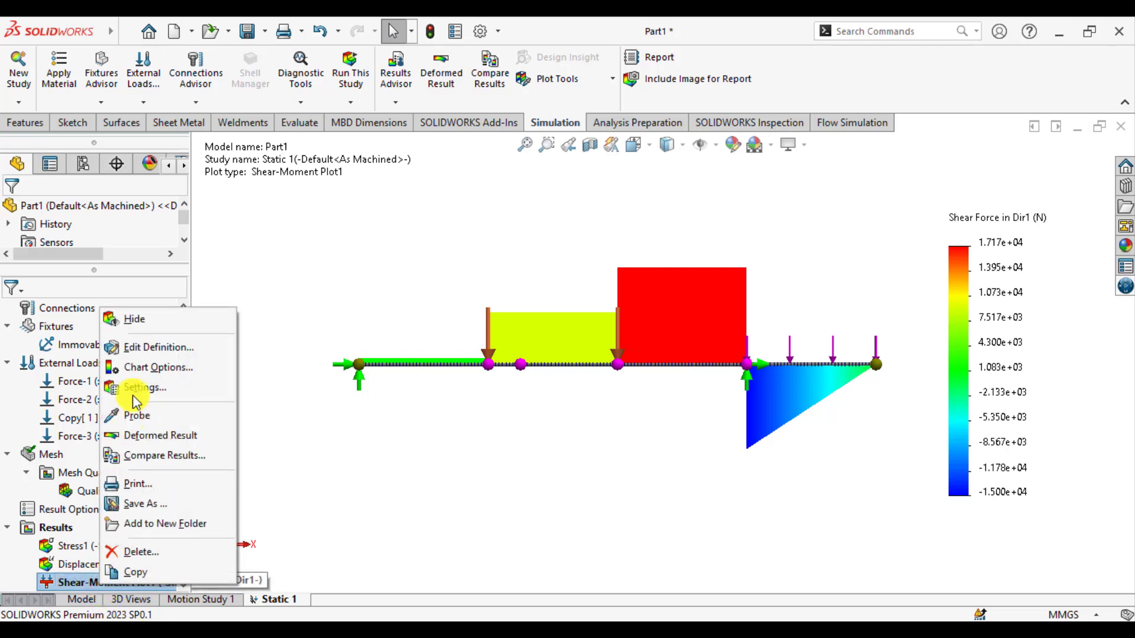
click(148, 353)
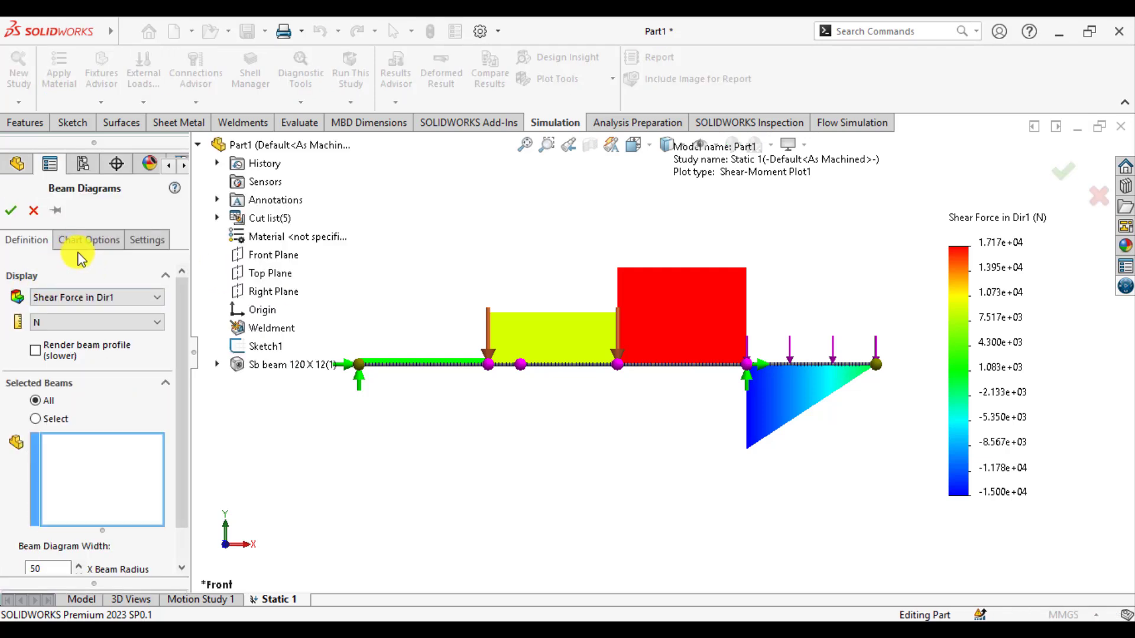
click(85, 241)
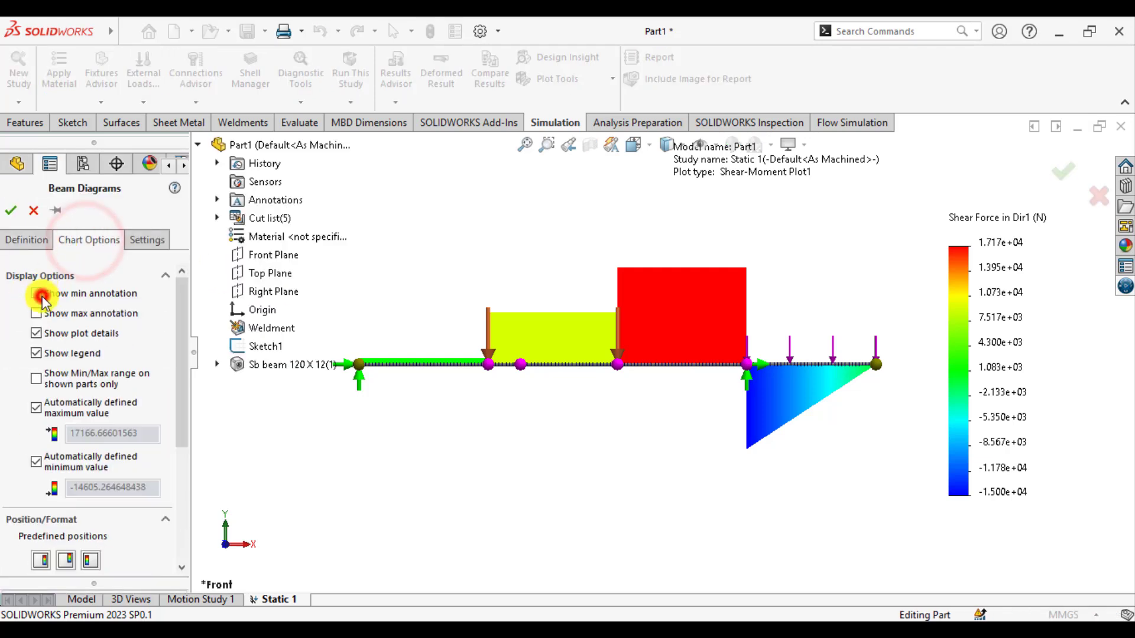
click(42, 295)
click(38, 315)
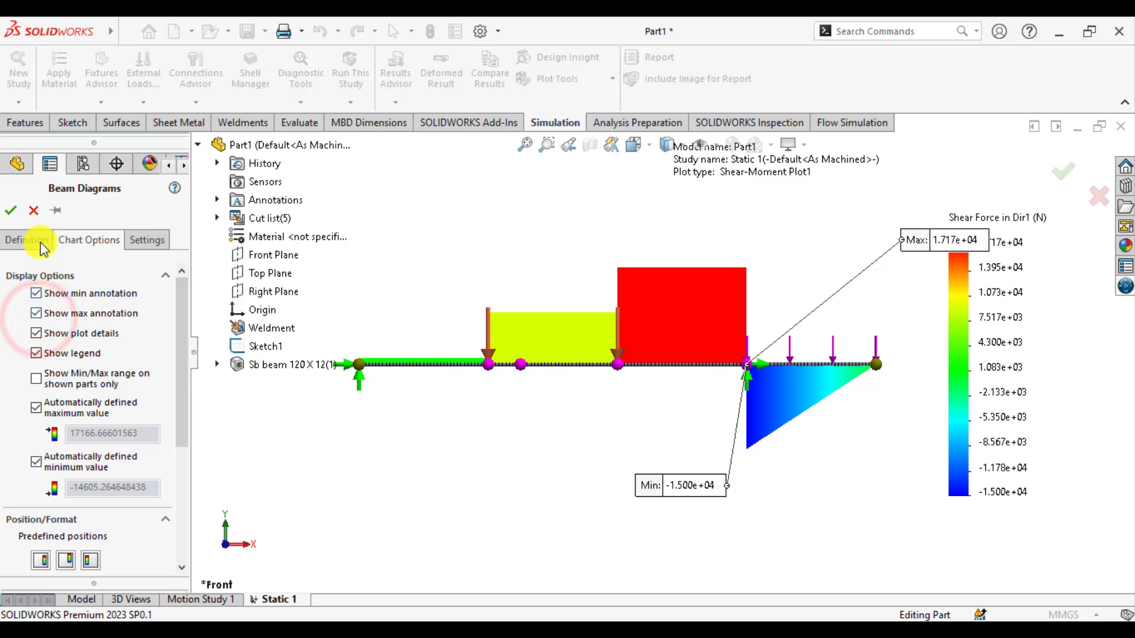
click(8, 213)
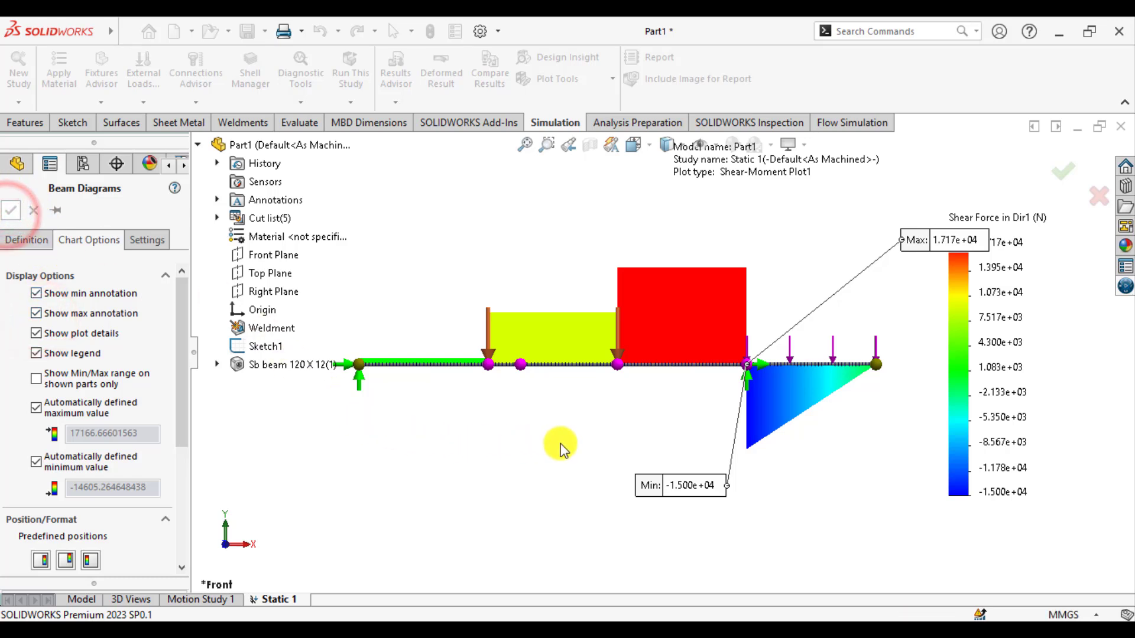
drag(682, 494, 543, 445)
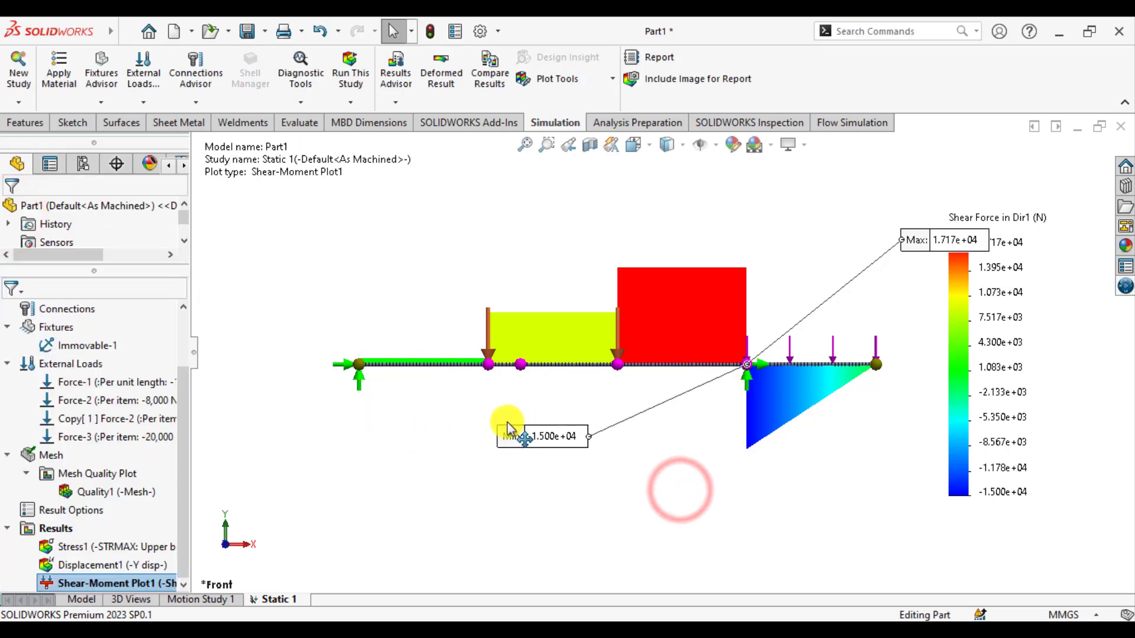
drag(915, 255, 846, 498)
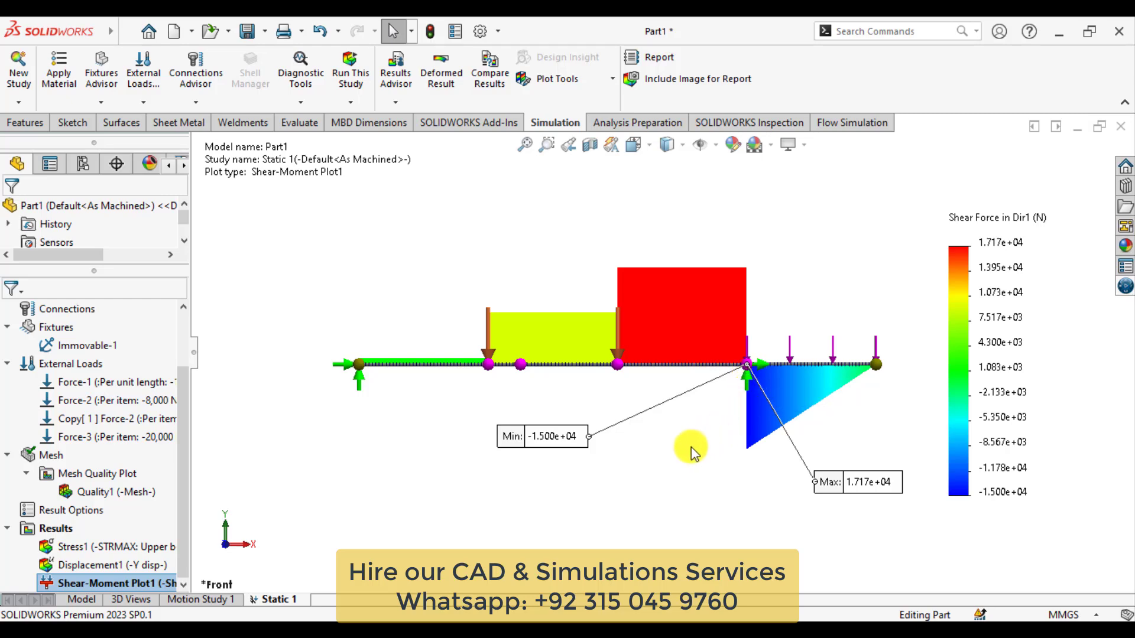
Step: Define a beam diagram of Moment about Dir2 in N.m for all beams and show it in the top view
right_click(53, 530)
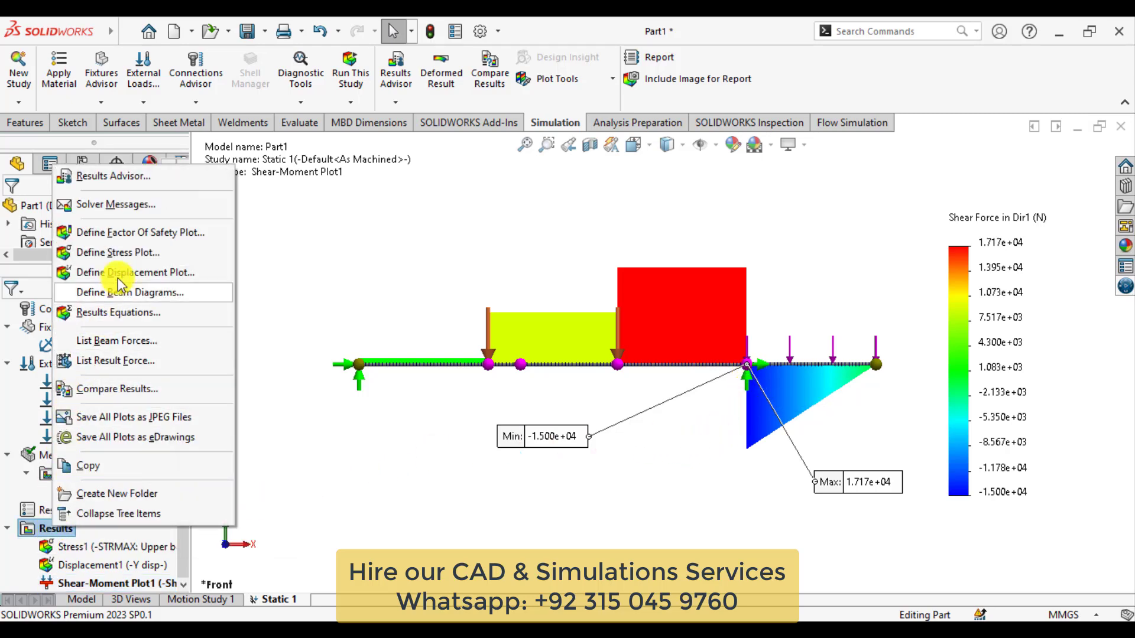
click(119, 293)
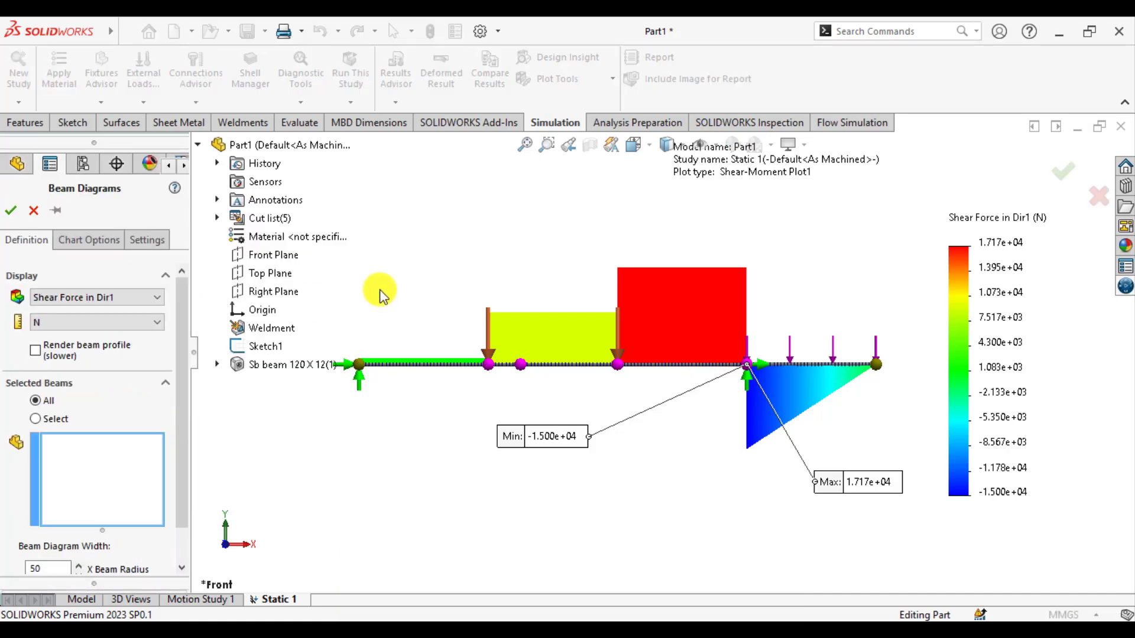
click(113, 299)
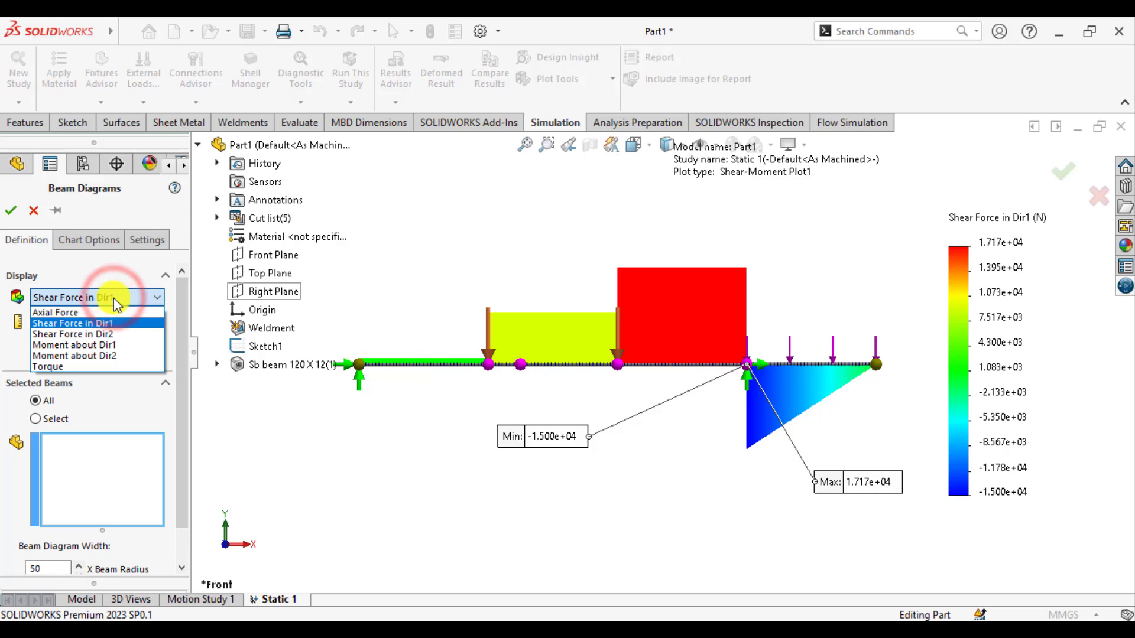
click(101, 357)
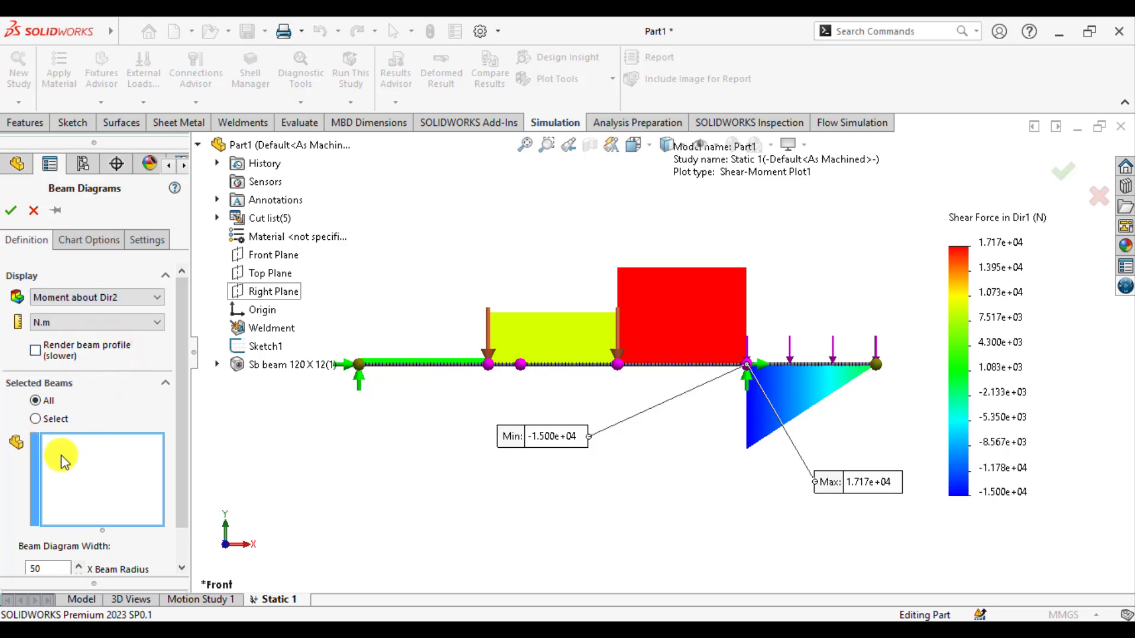
click(10, 209)
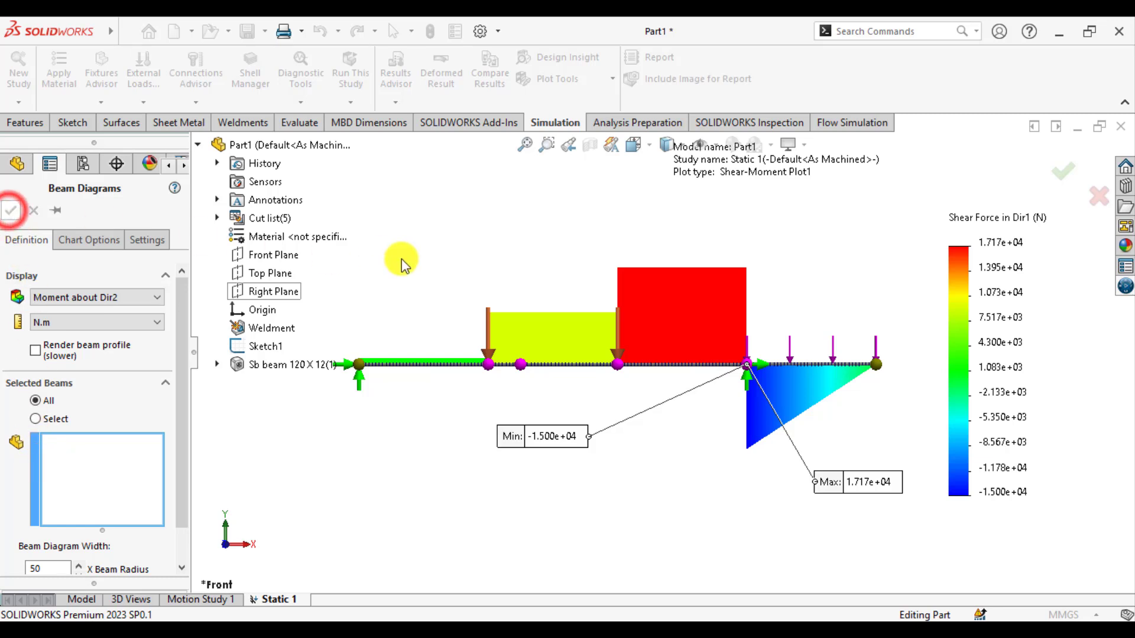
click(652, 153)
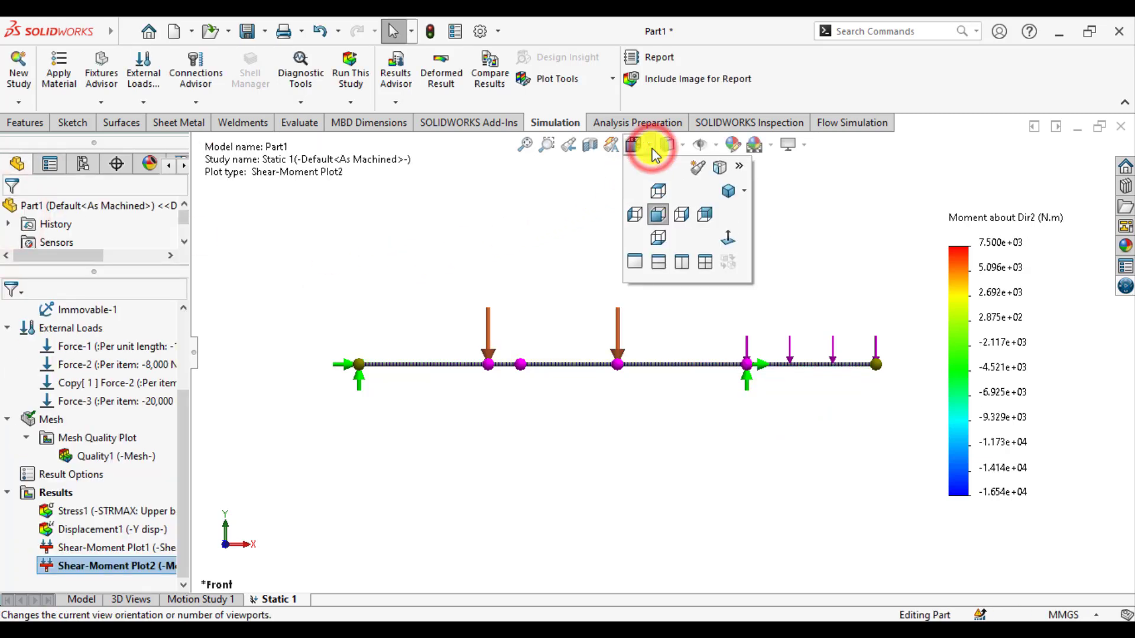
click(657, 188)
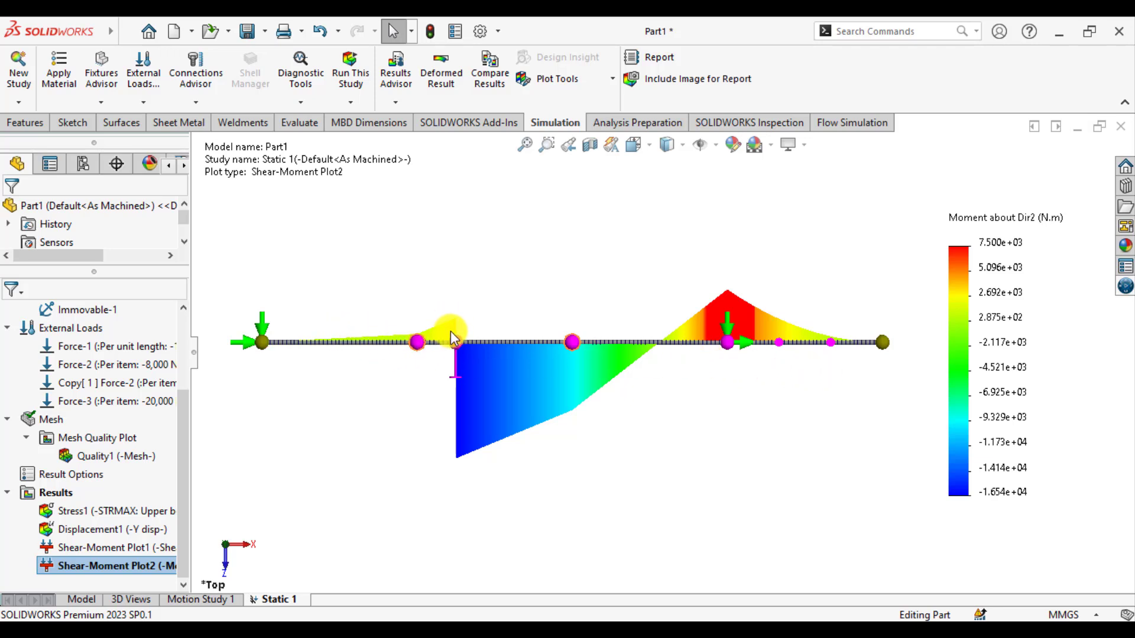
Step: Show the moment diagram's minimum and maximum annotations, moving the maximum label above the beam and the minimum label beside the negative-moment area
right_click(116, 564)
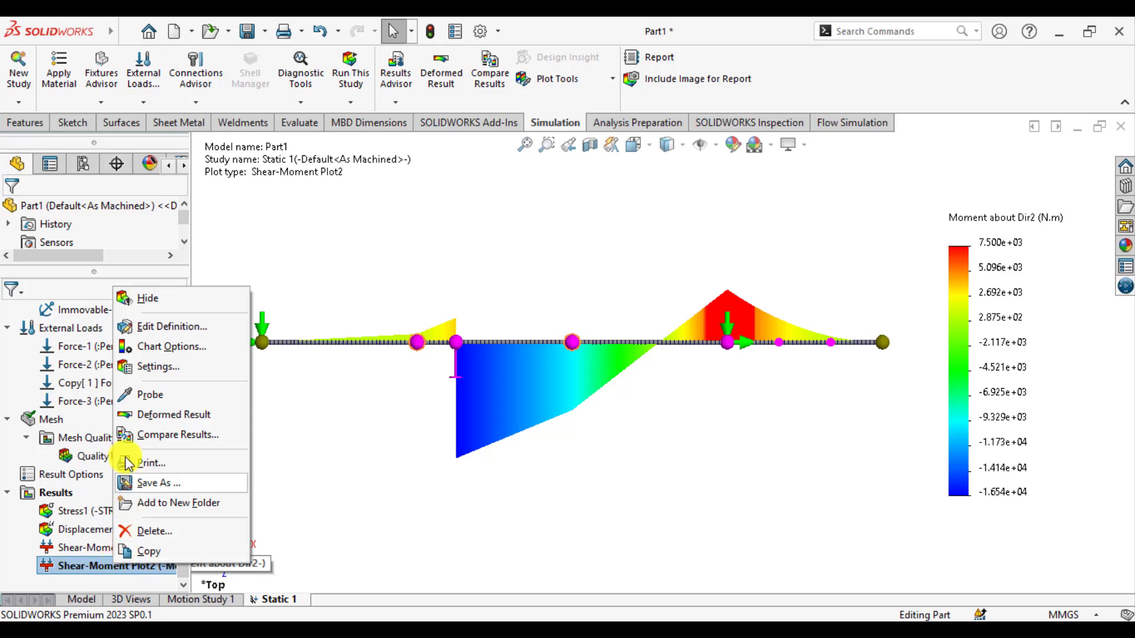
click(152, 325)
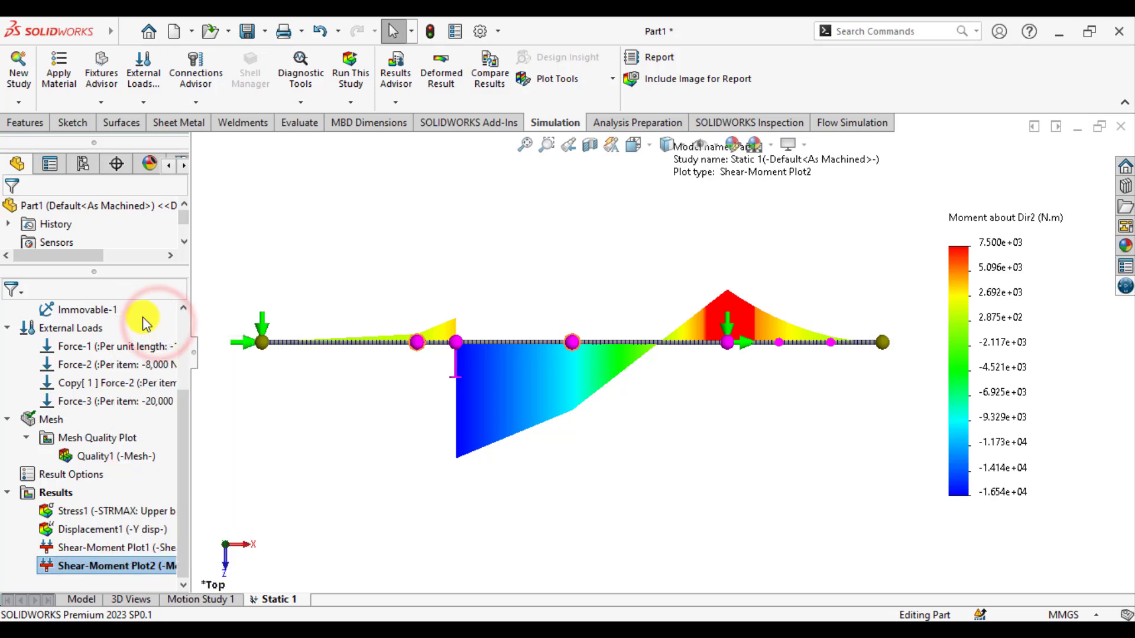
click(94, 240)
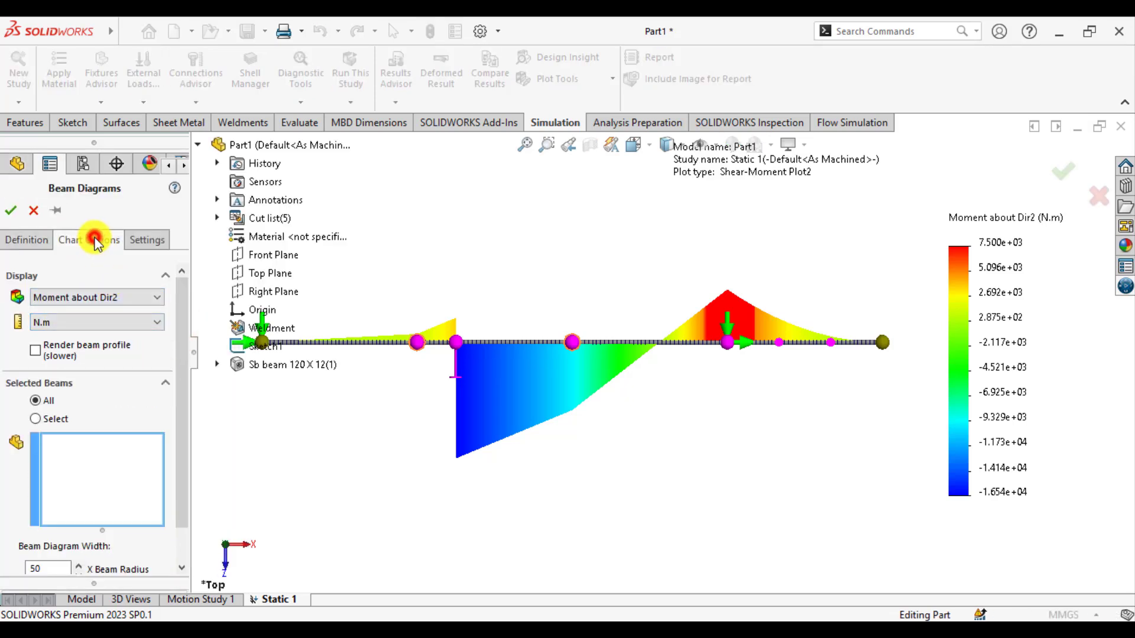
click(56, 292)
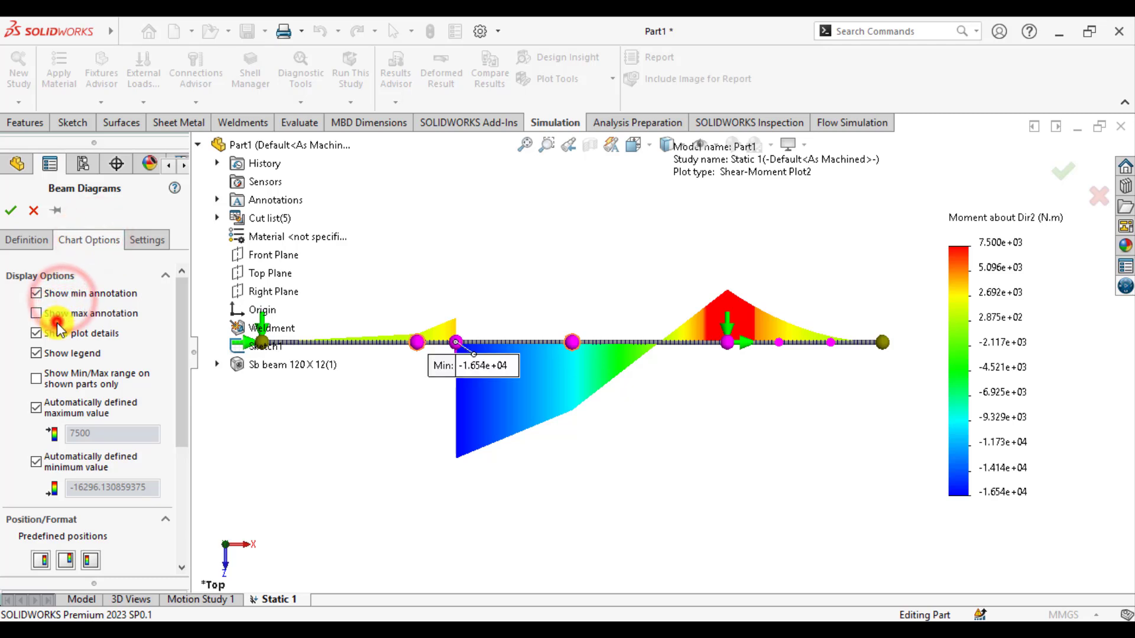
click(36, 314)
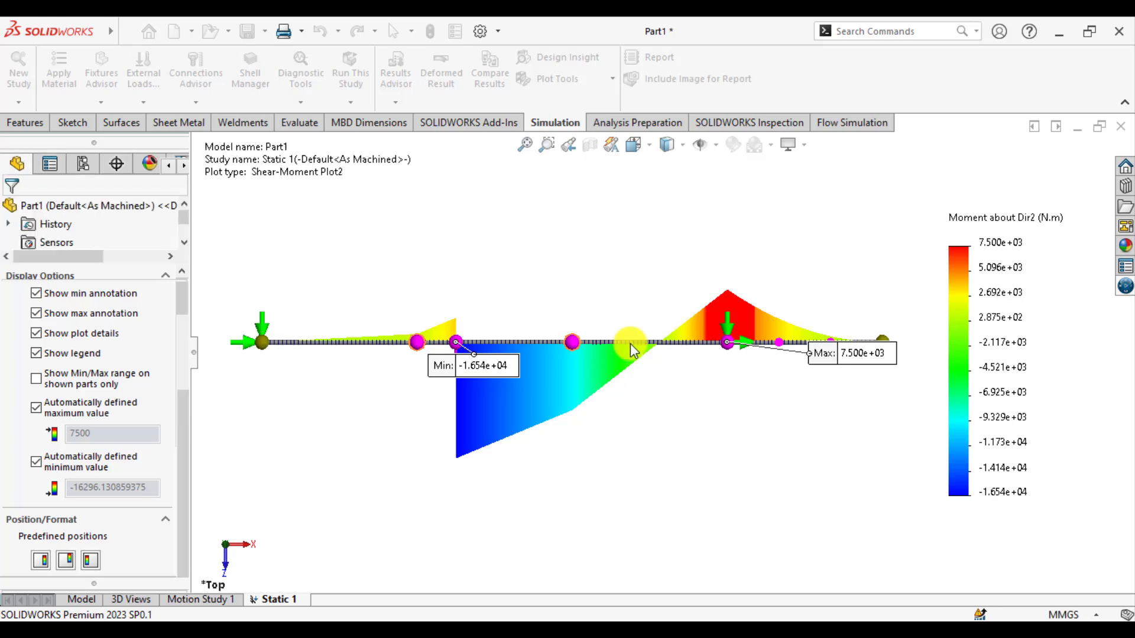
drag(858, 363, 857, 225)
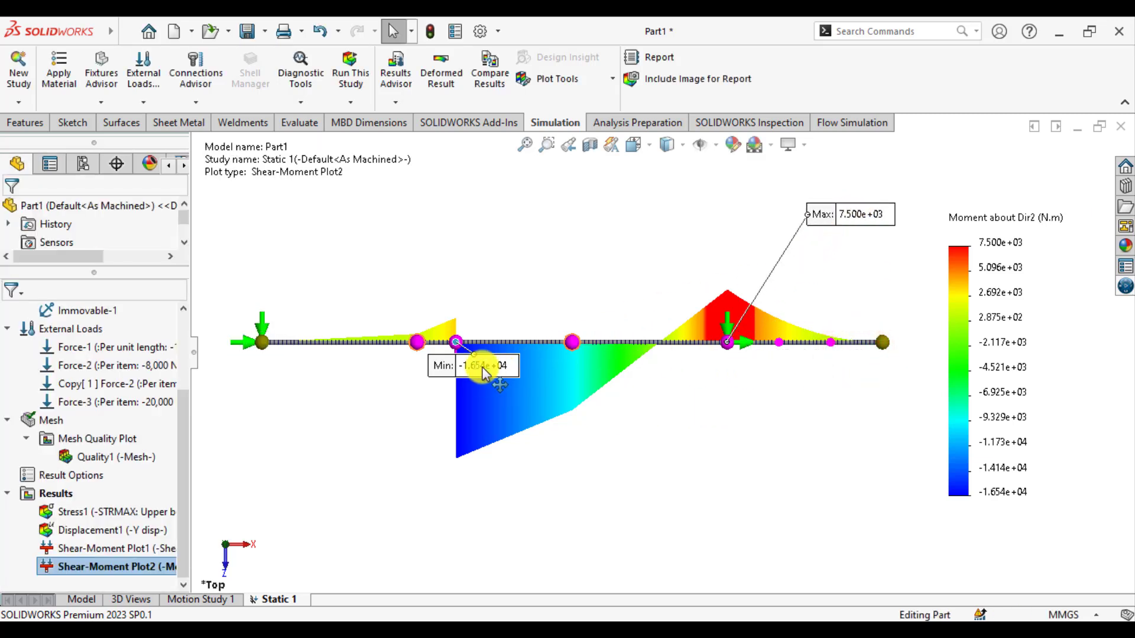
mouse_move(484, 371)
mouse_down()
mouse_move(400, 434)
mouse_move(363, 431)
mouse_up()
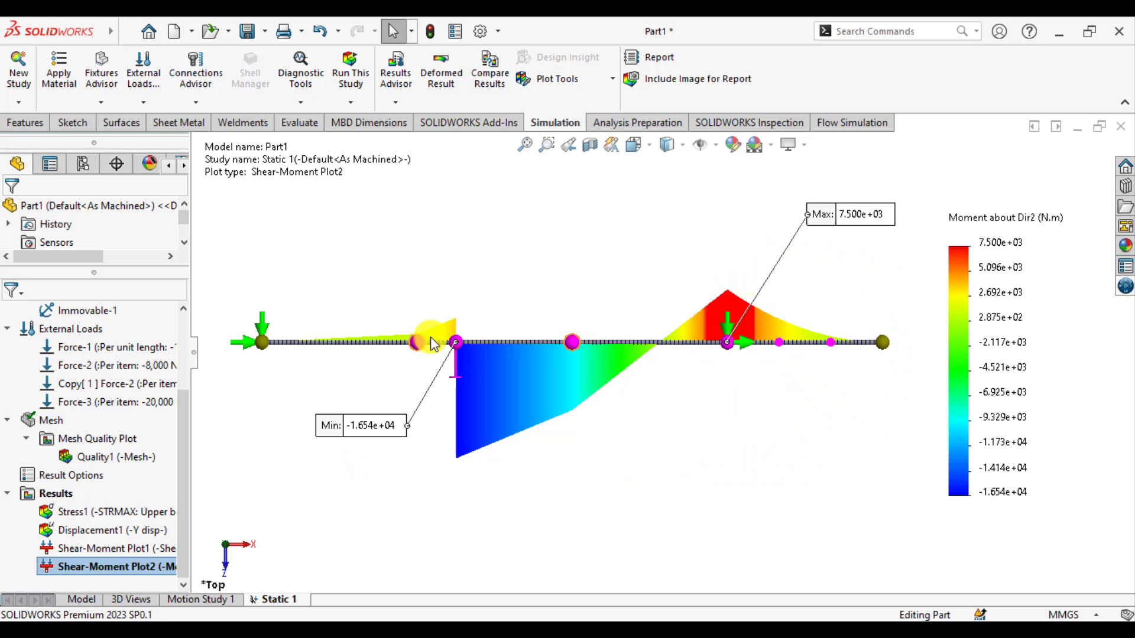
Step: Start a new beam diagram of Moment about Dir2 in N.m
right_click(59, 492)
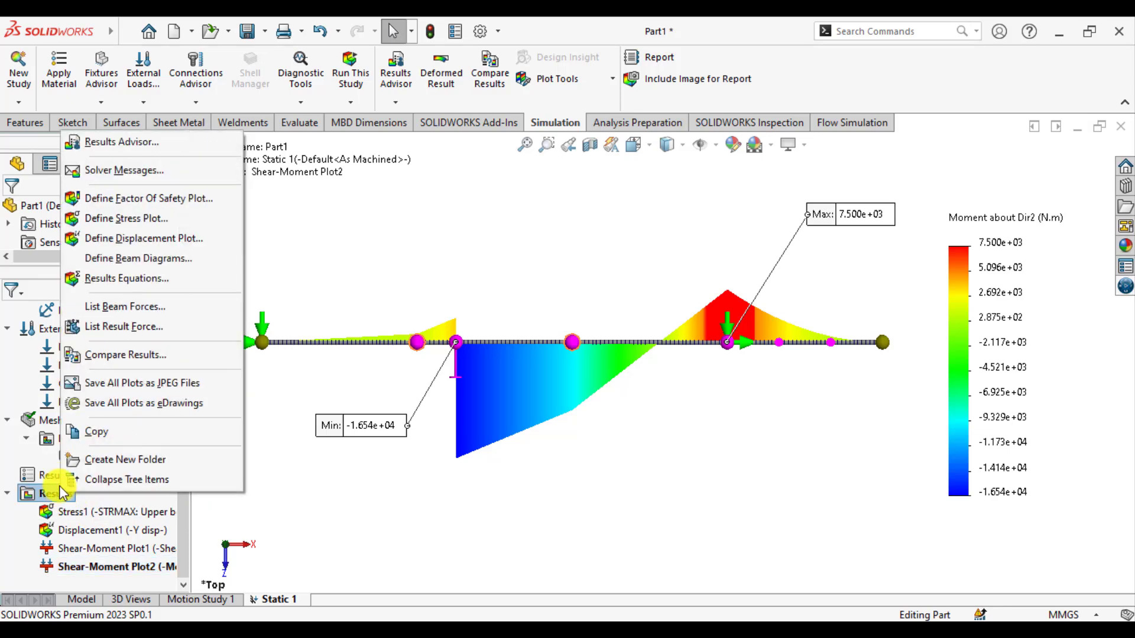
click(116, 255)
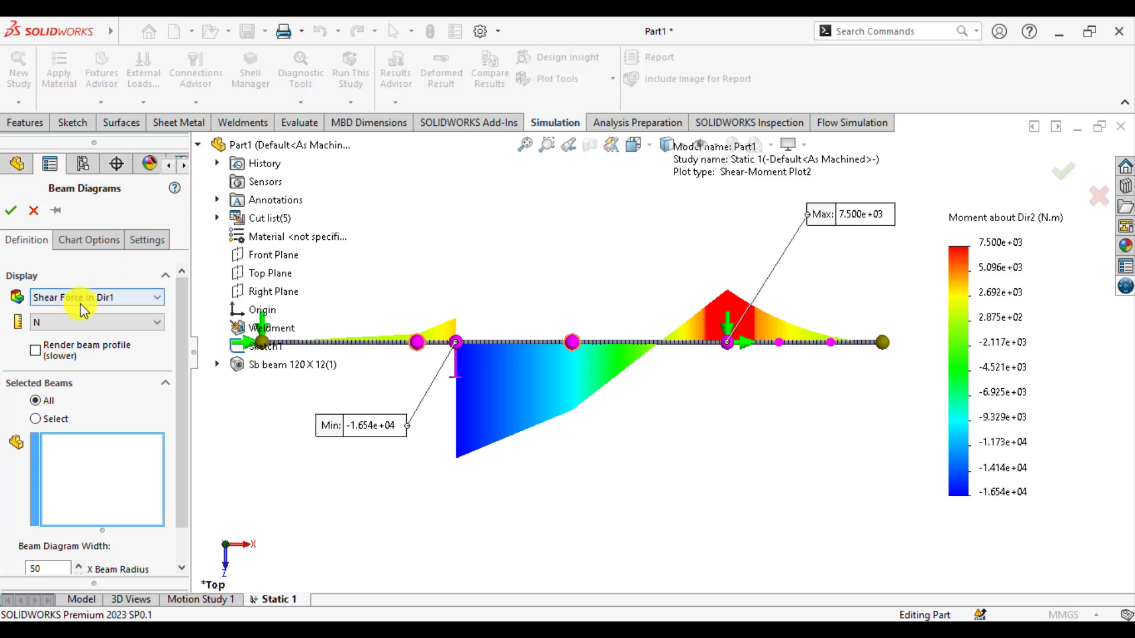
click(81, 304)
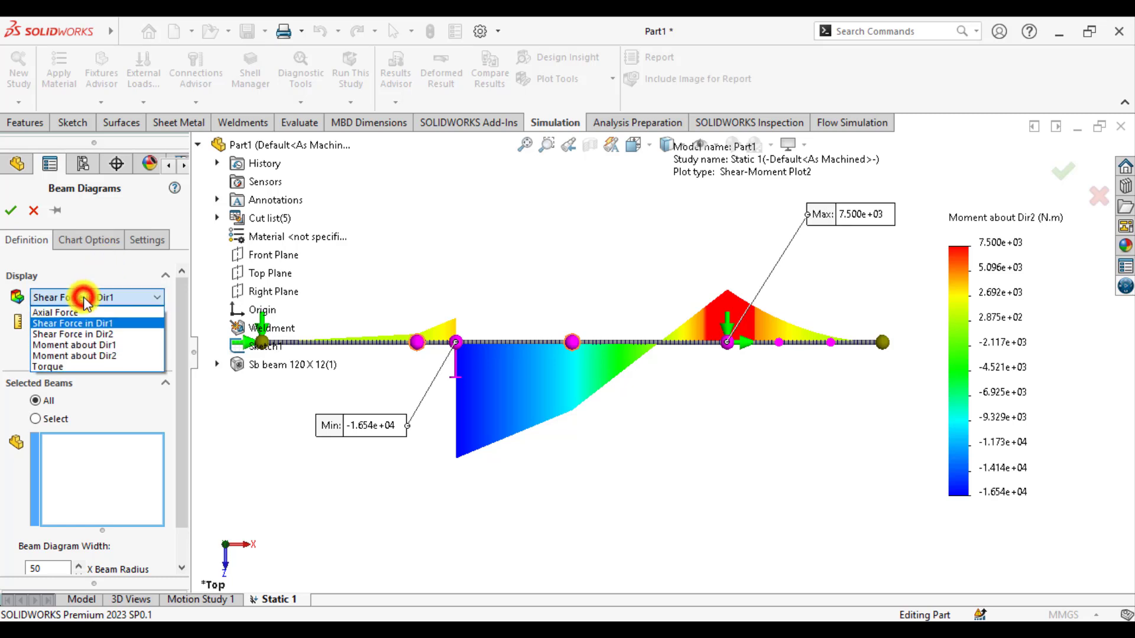
click(75, 356)
Step: Try to pick the end beam segment under the distributed load for the diagram, first in the top view and again in the front view
click(68, 483)
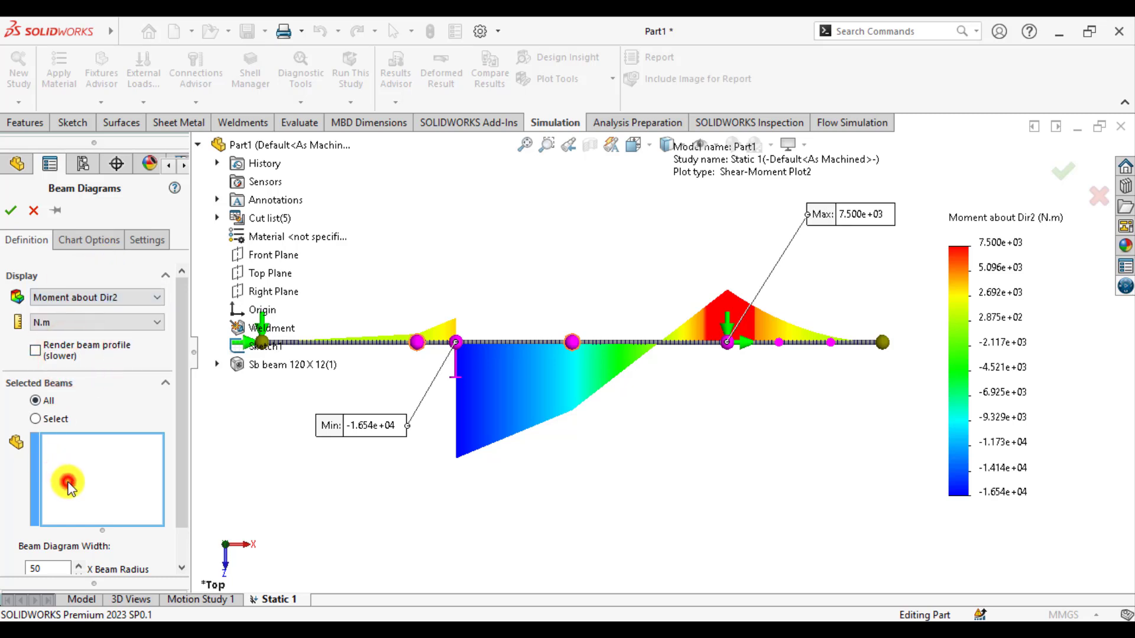
click(765, 346)
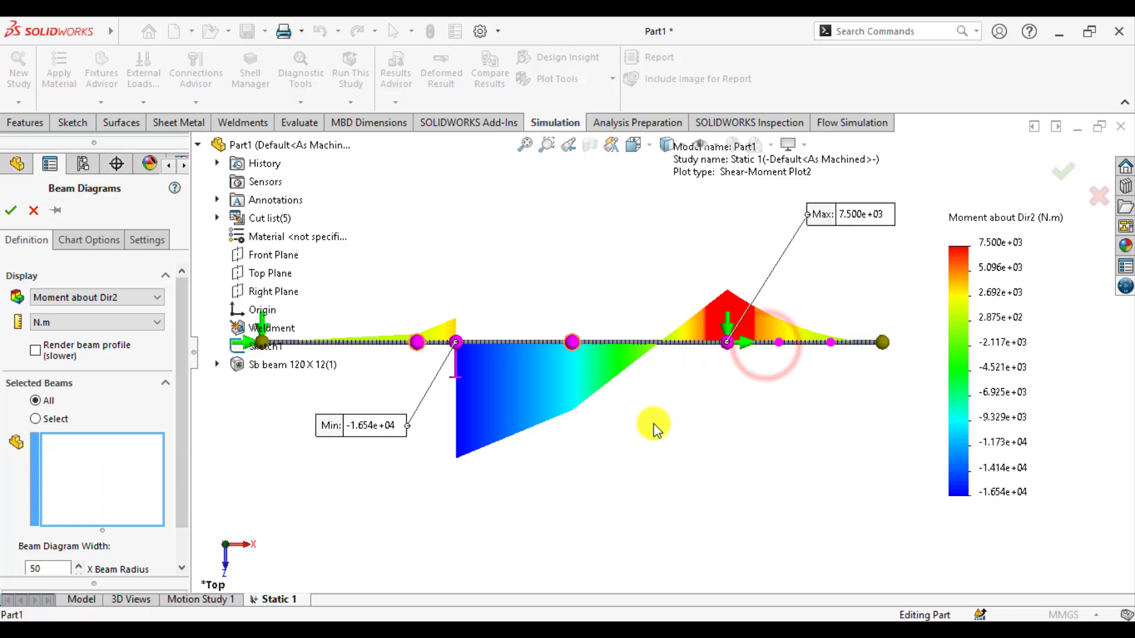
click(850, 344)
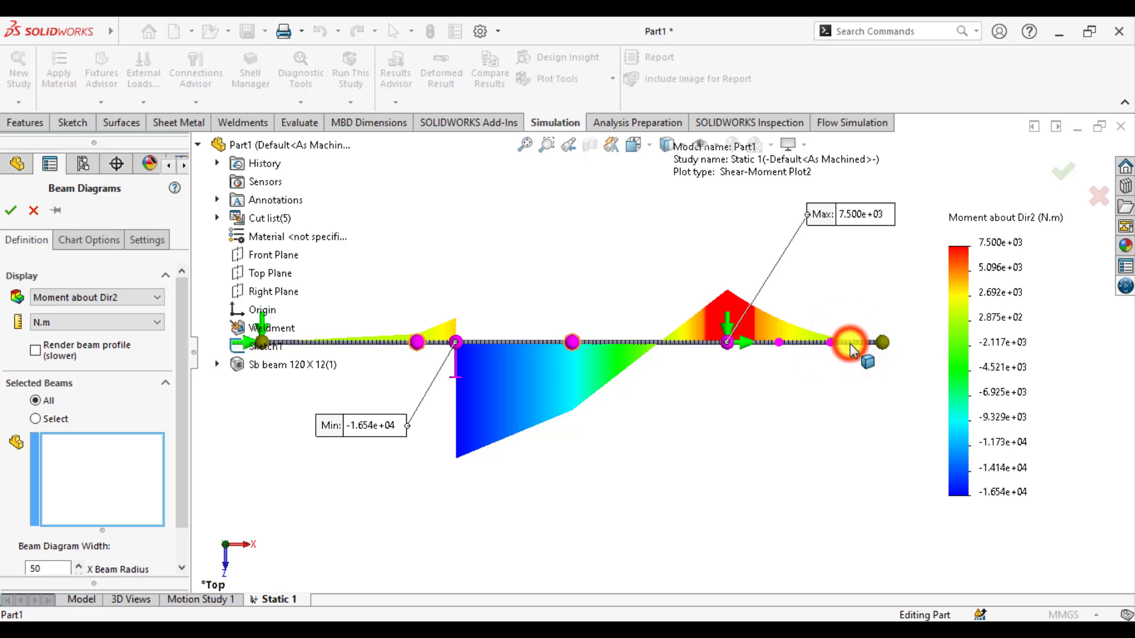
click(108, 481)
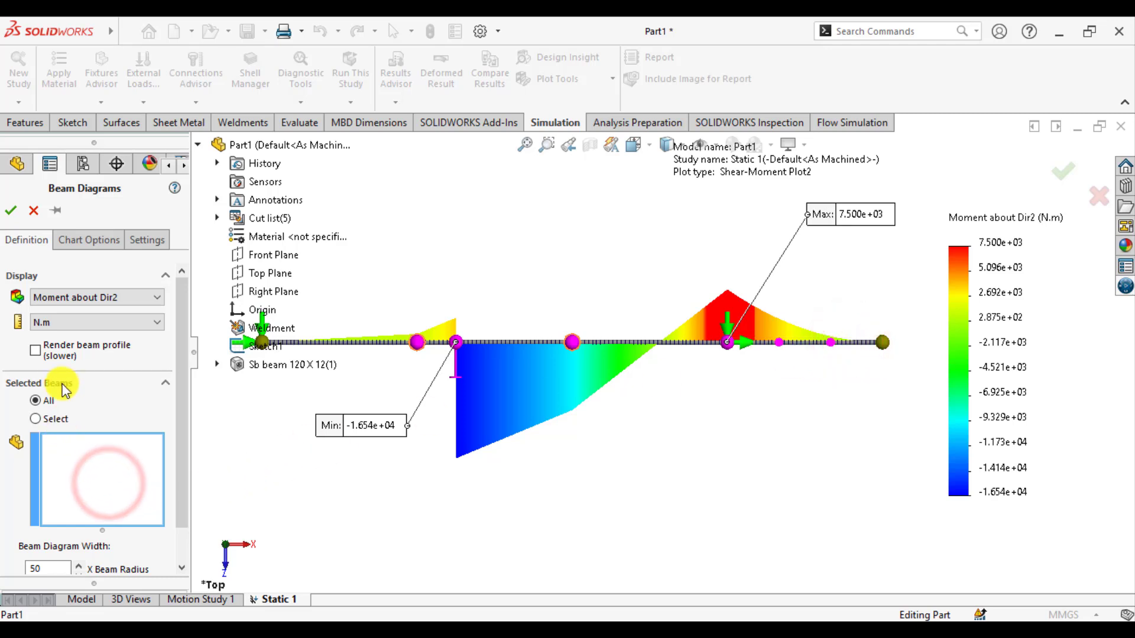
click(83, 473)
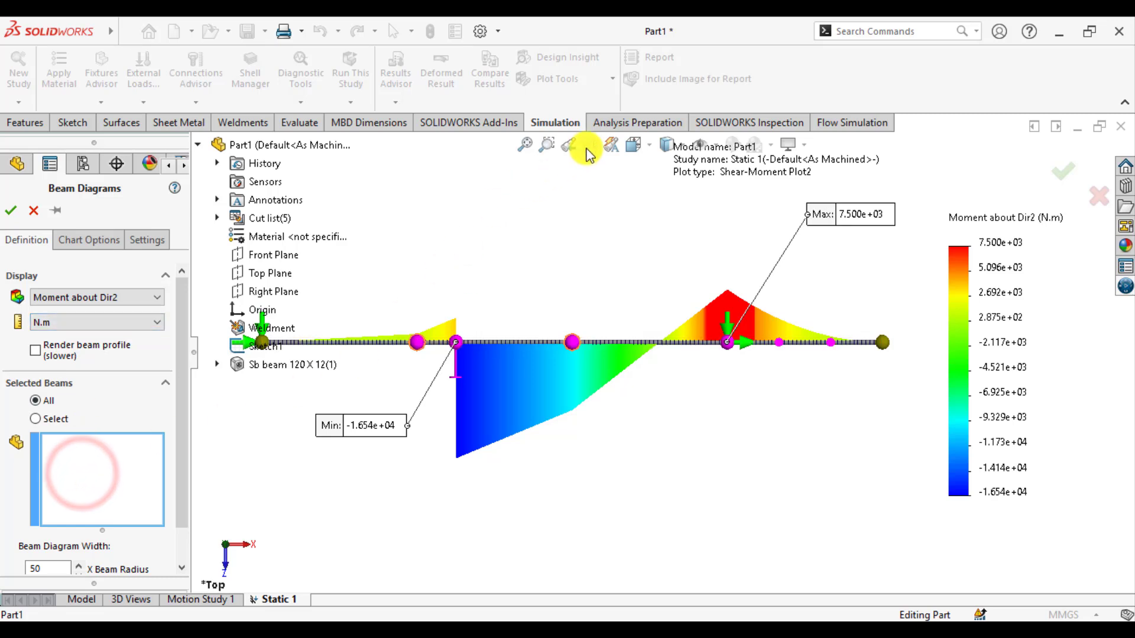
click(658, 145)
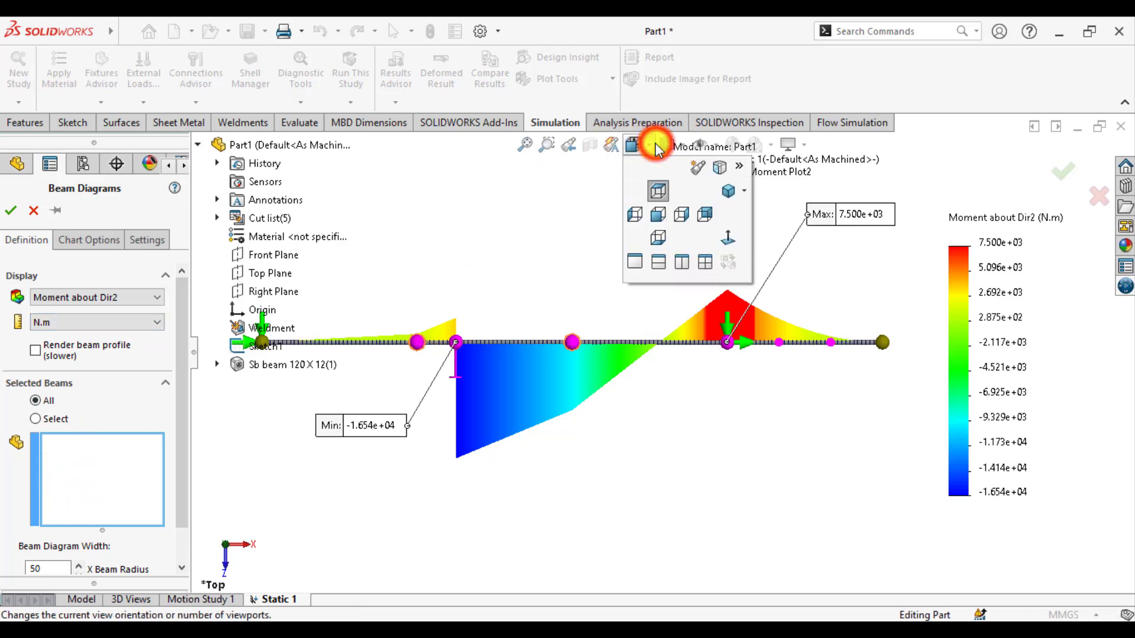
click(657, 214)
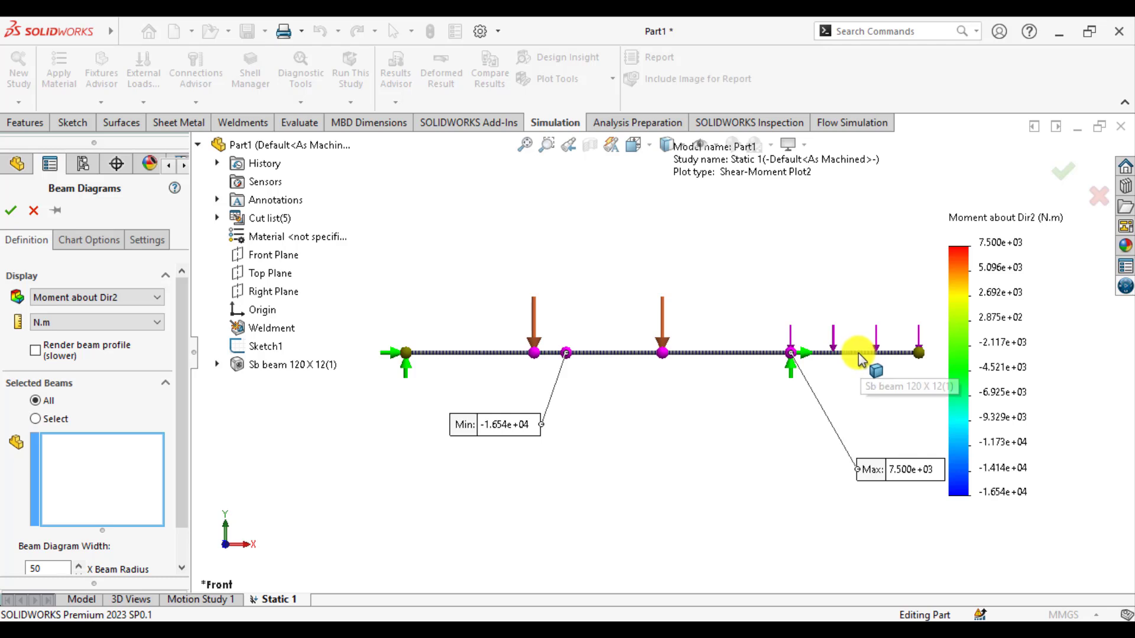
click(837, 355)
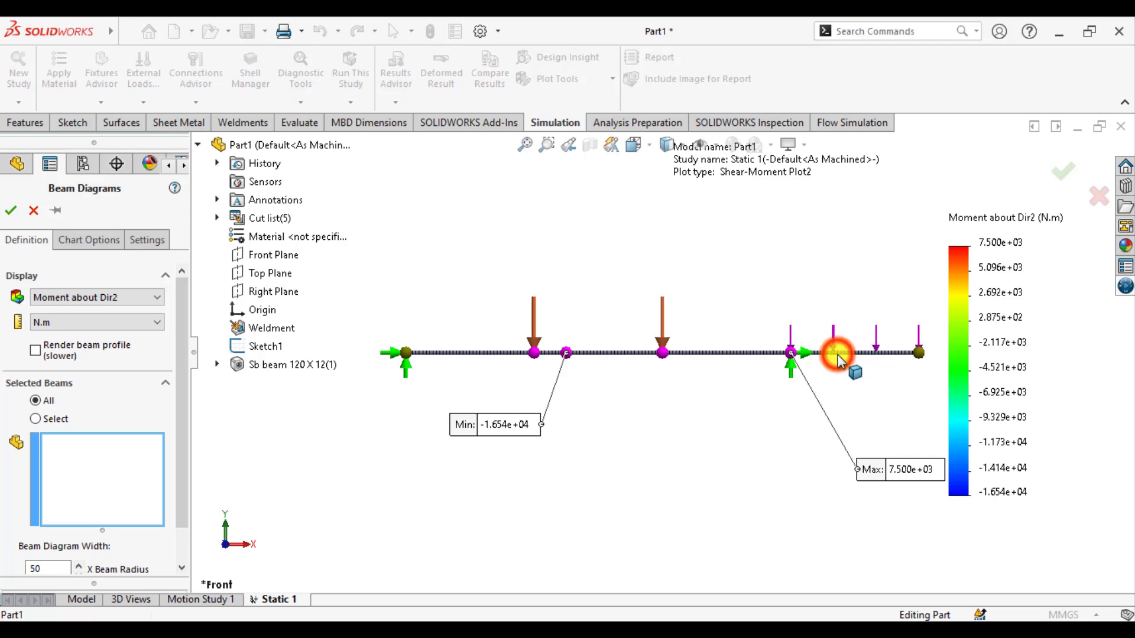
Step: Restrict the moment diagram to the selected end beam segment under the distributed load, create it and show it in the top view
click(39, 419)
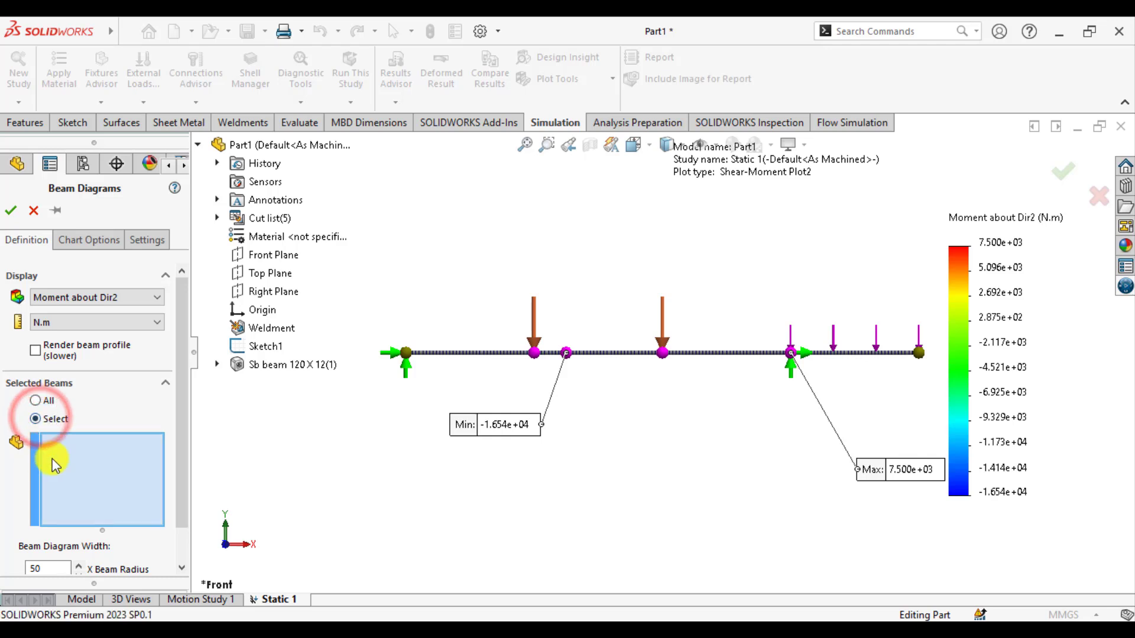
click(835, 352)
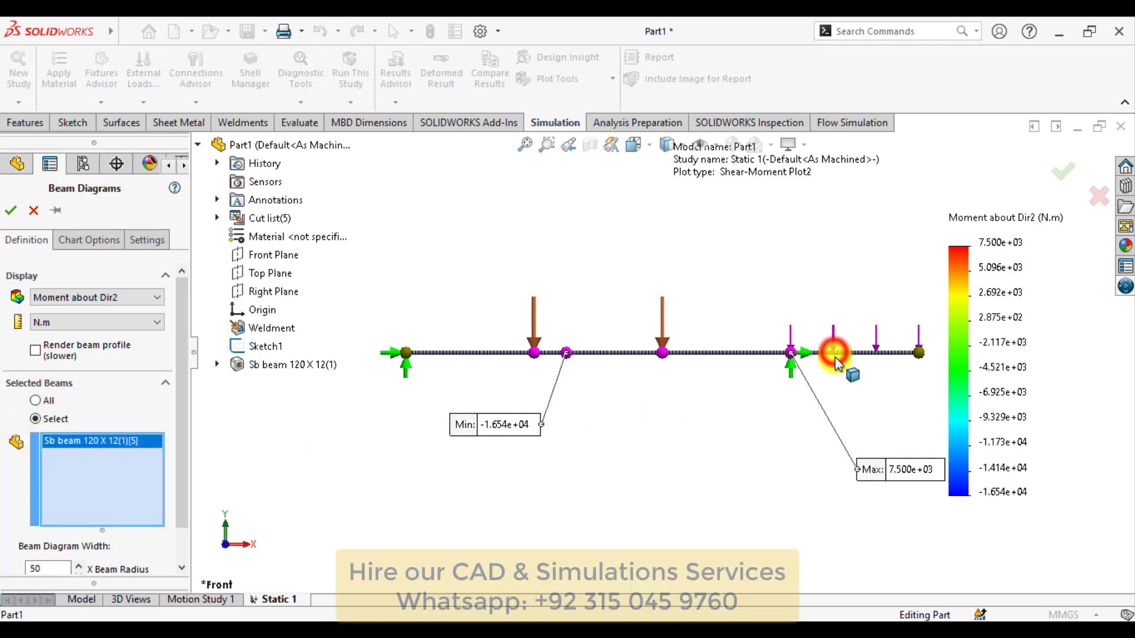
click(9, 211)
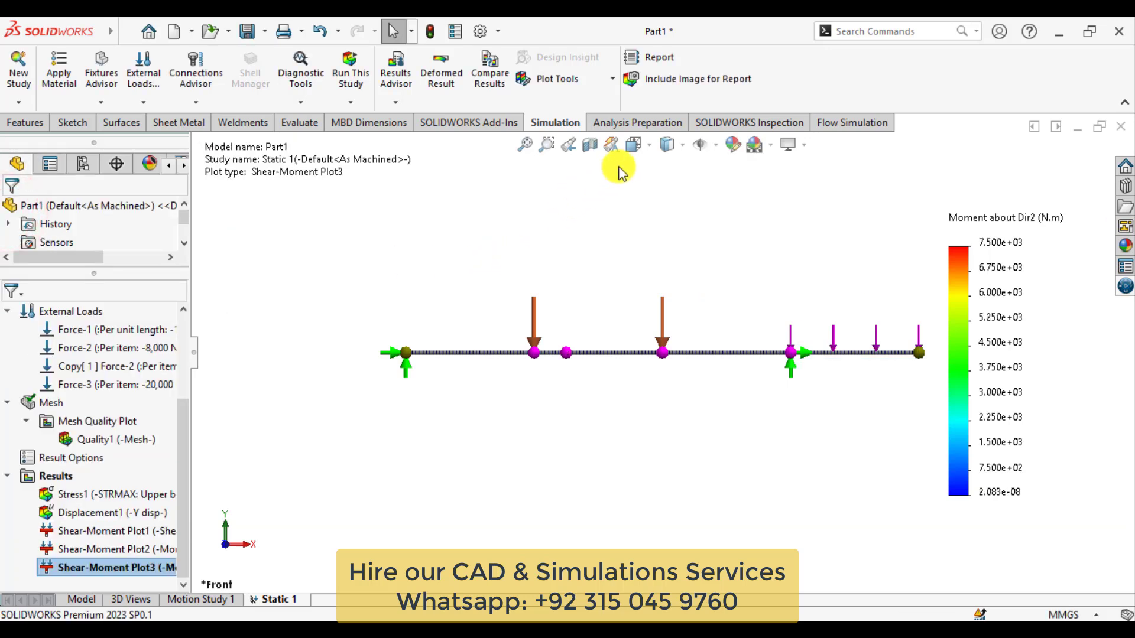
click(650, 147)
click(652, 188)
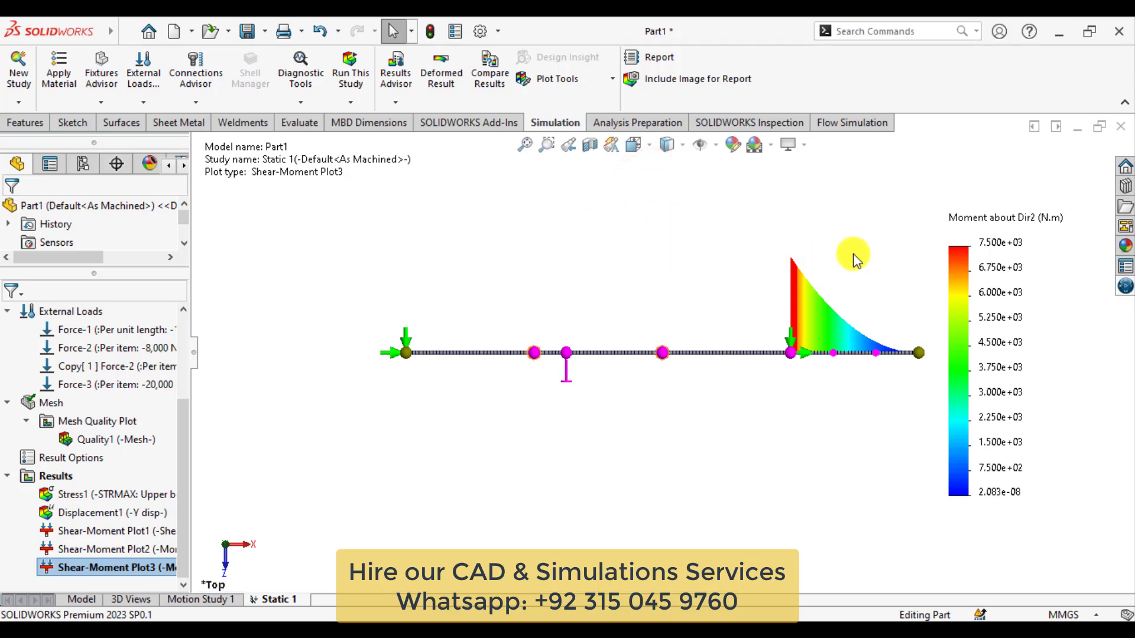
scroll(853, 256, down, 2)
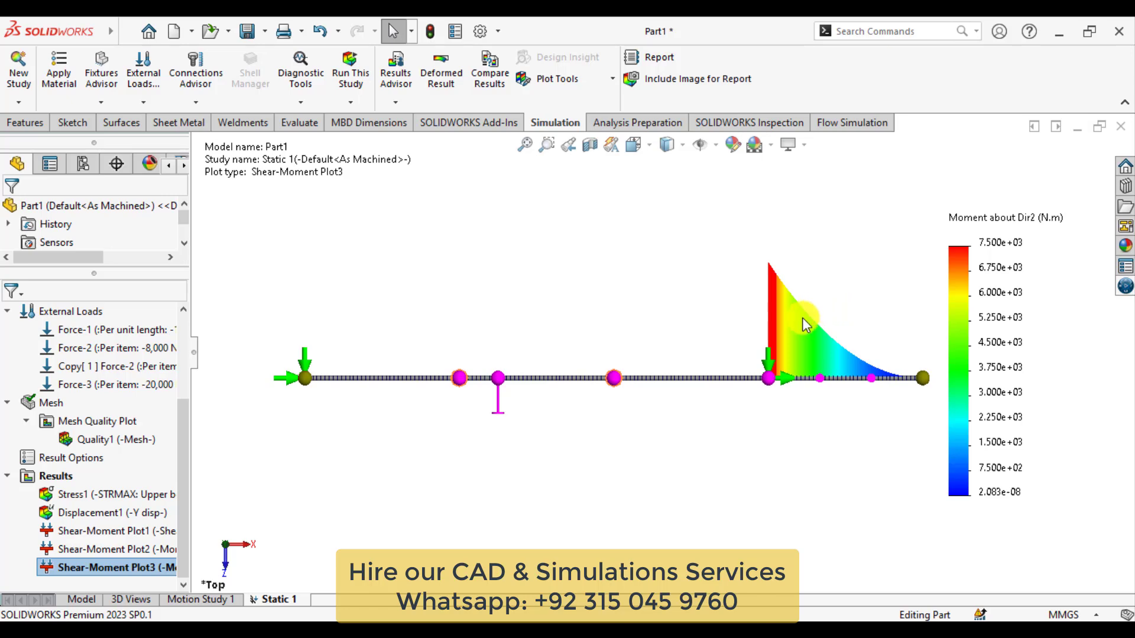